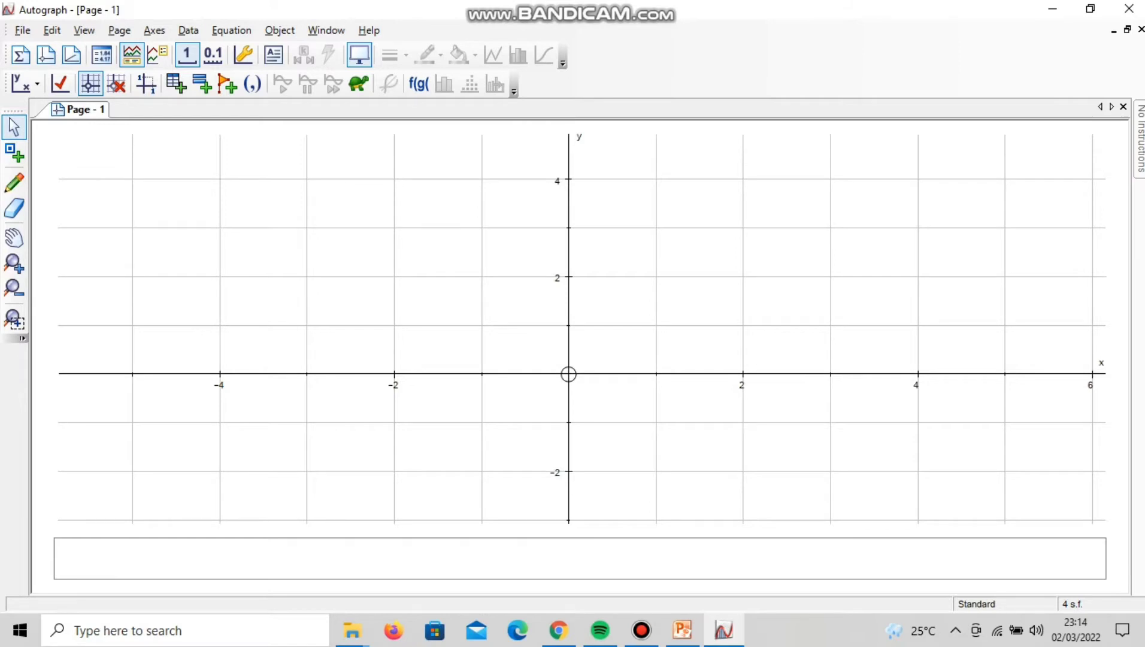
Step: Plot three points at (-3, 1), (-2, 2) and (-1, 1) on the graph page
{"action": "left_click", "coordinate": [14, 153]}
{"action": "left_click", "coordinate": [306, 325]}
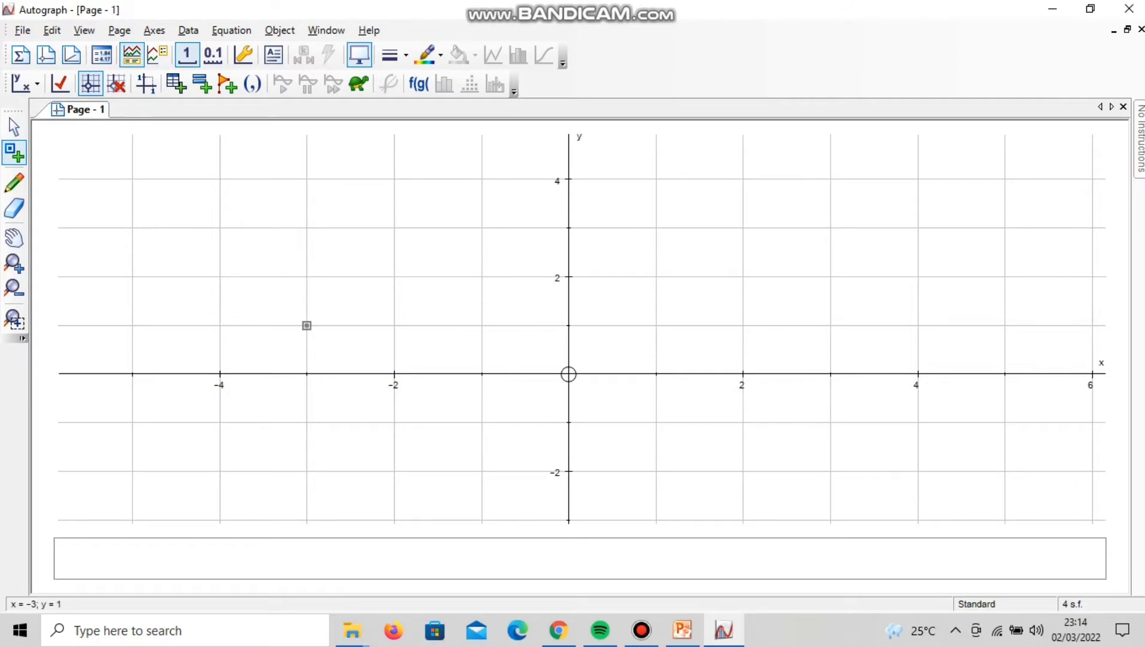
{"action": "left_click", "coordinate": [394, 277]}
{"action": "left_click", "coordinate": [481, 326]}
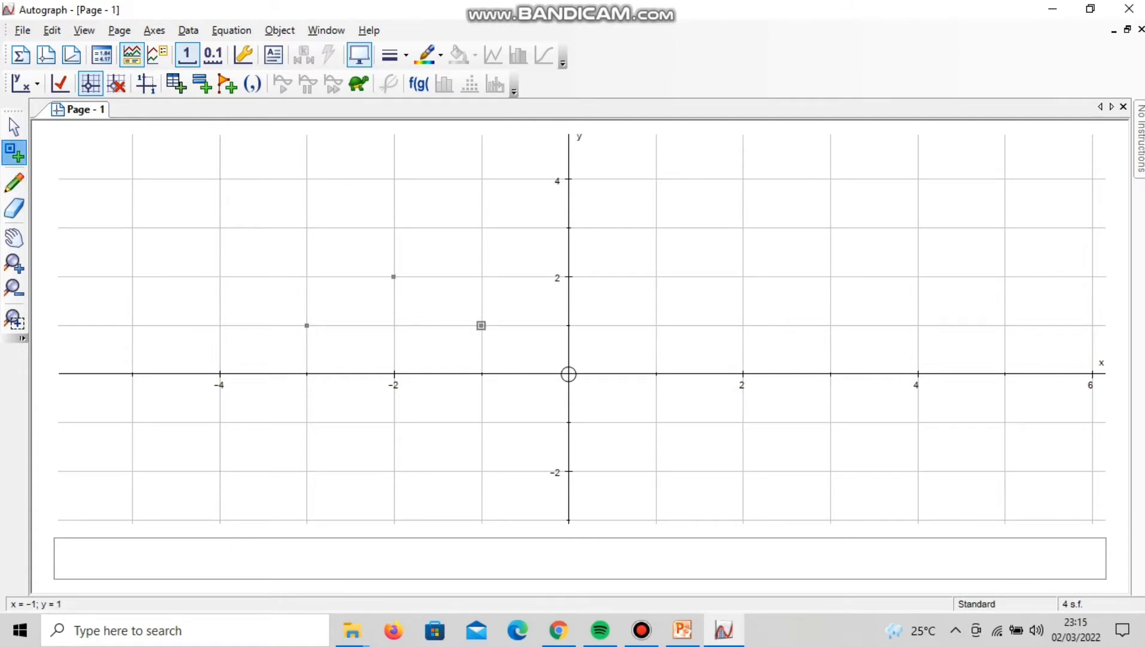
Step: Select the three plotted points and group them into a triangle shape
{"action": "left_click", "coordinate": [14, 127]}
{"action": "left_click_drag", "start_coordinate": [269, 254], "coordinate": [535, 355]}
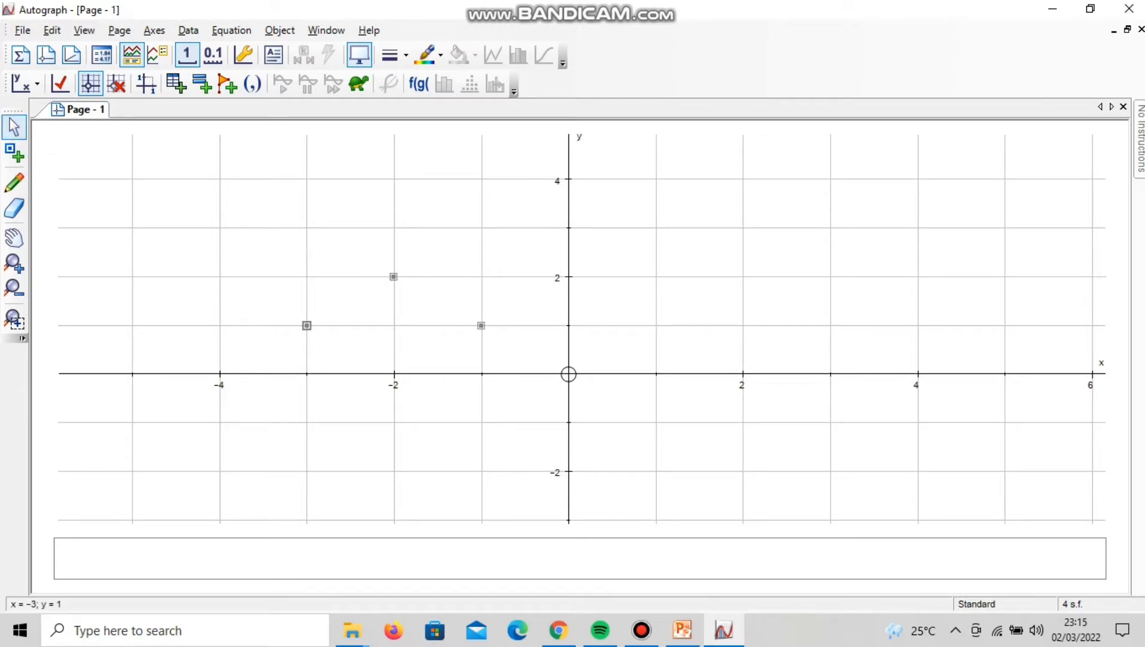
{"action": "left_click", "coordinate": [481, 326]}
{"action": "left_click_drag", "start_coordinate": [242, 255], "coordinate": [521, 343]}
{"action": "right_click", "coordinate": [481, 326]}
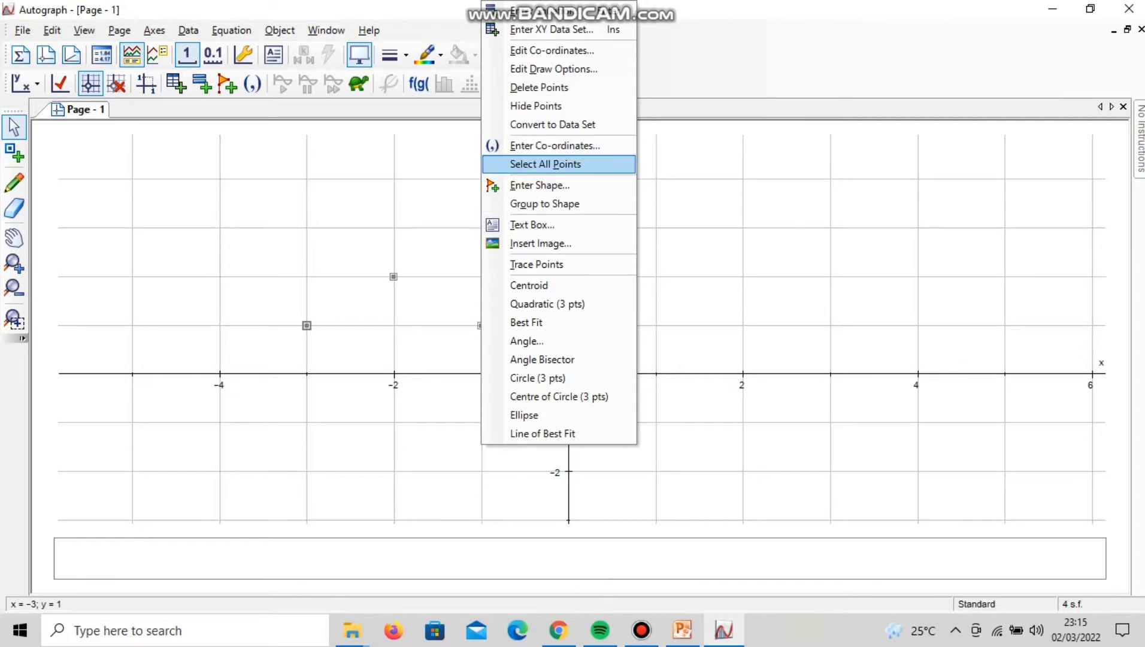
{"action": "left_click", "coordinate": [545, 204]}
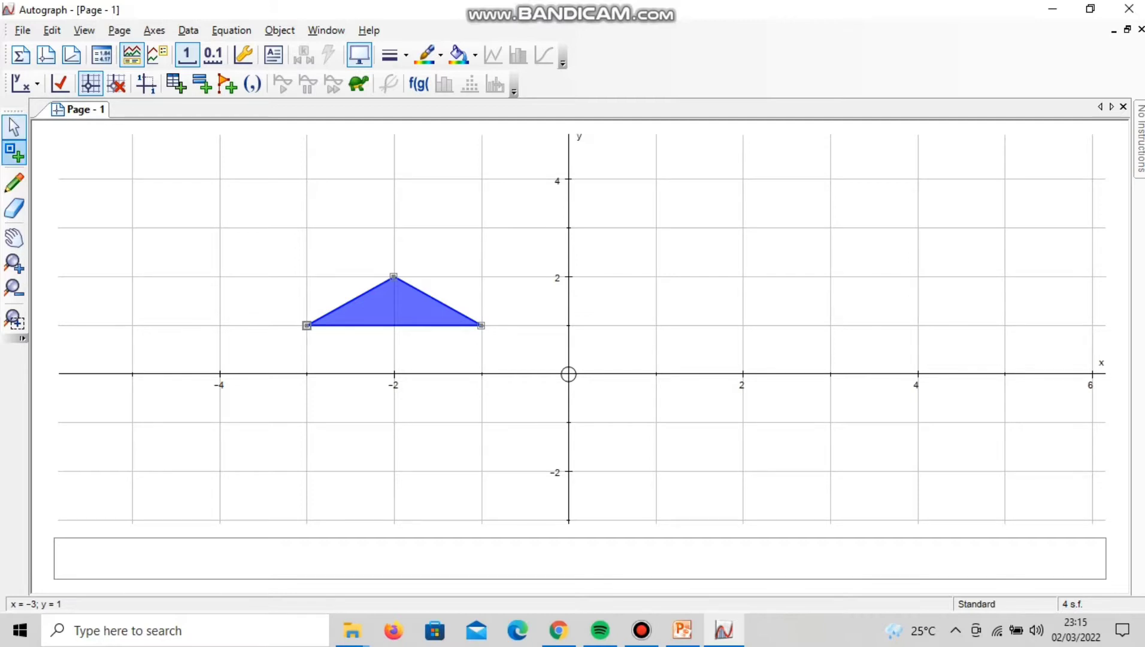
Step: Plot a centre point at (-4, 1) and enlarge the triangle about it by factor 2 with construction lines shown
{"action": "left_click", "coordinate": [15, 153]}
{"action": "left_click", "coordinate": [219, 325]}
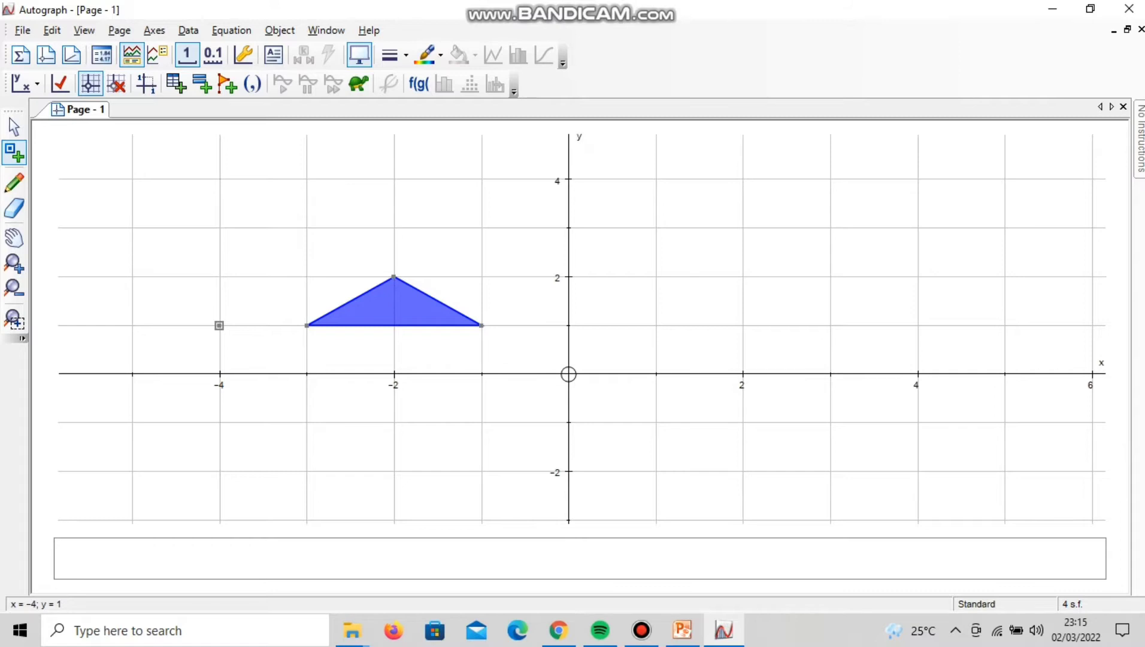
{"action": "left_click", "coordinate": [14, 127]}
{"action": "left_click", "coordinate": [482, 325]}
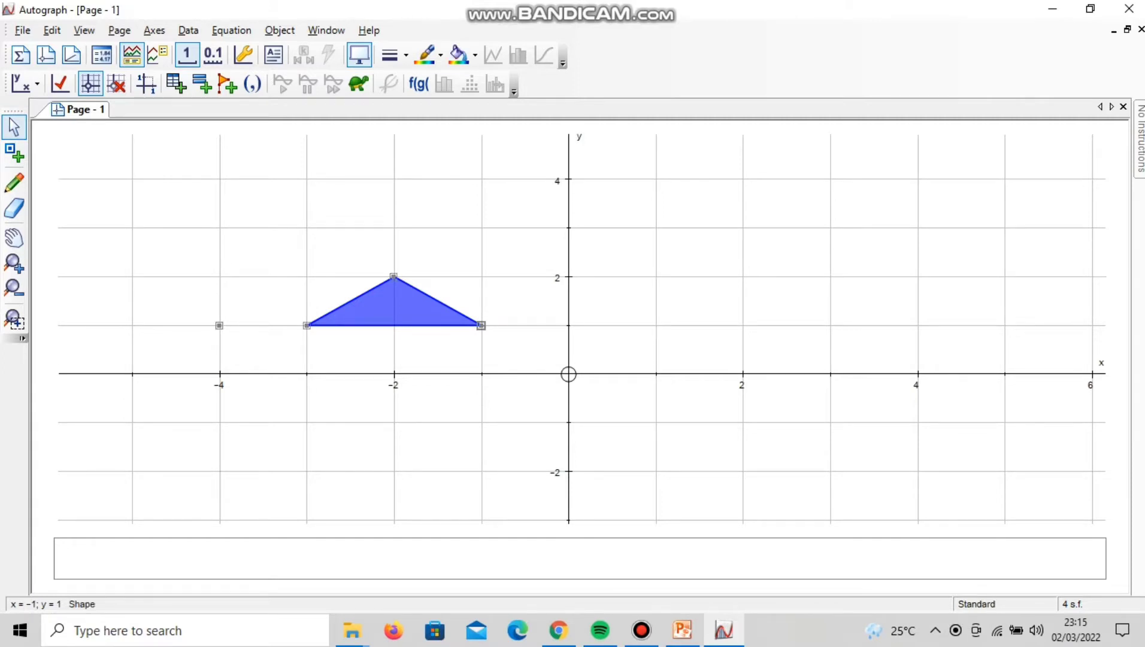
{"action": "right_click", "coordinate": [390, 309]}
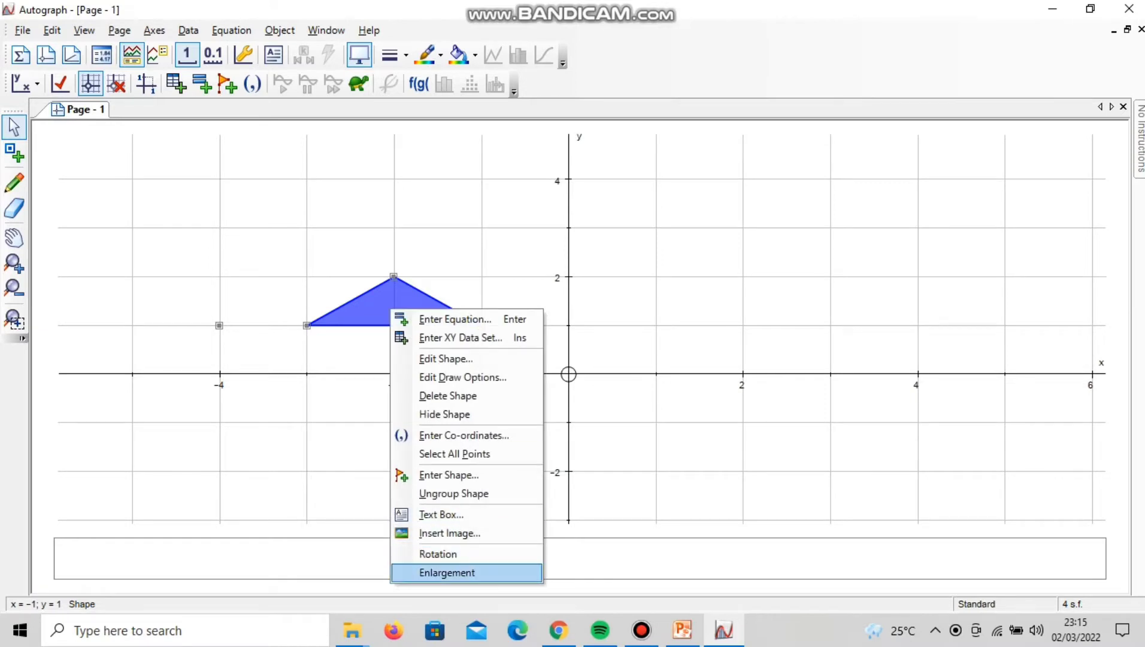
{"action": "key", "text": "Return"}
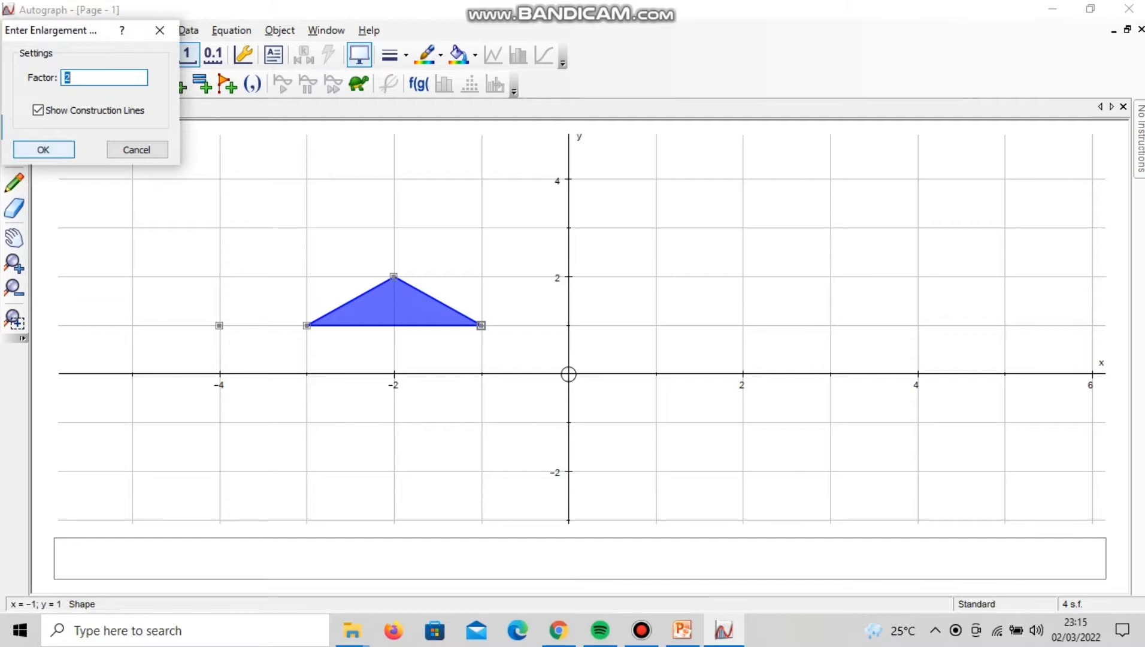
{"action": "left_click", "coordinate": [43, 149]}
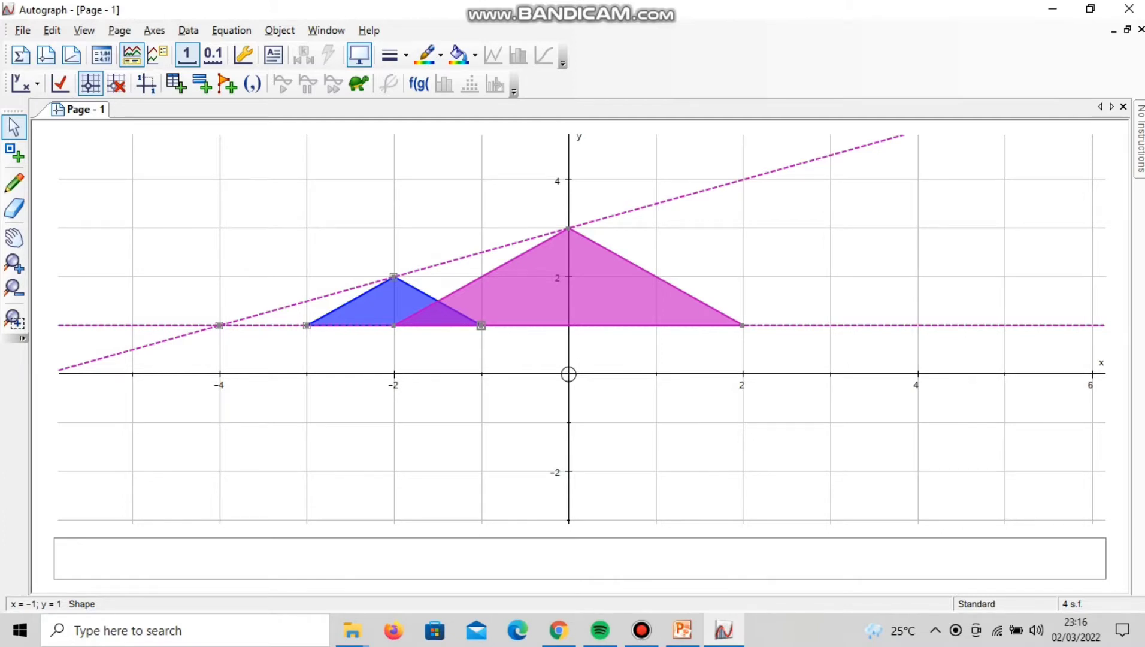
Step: Set the enlargement factor of the enlarged triangle to 3 and clear the selection
{"action": "double_click", "coordinate": [593, 287]}
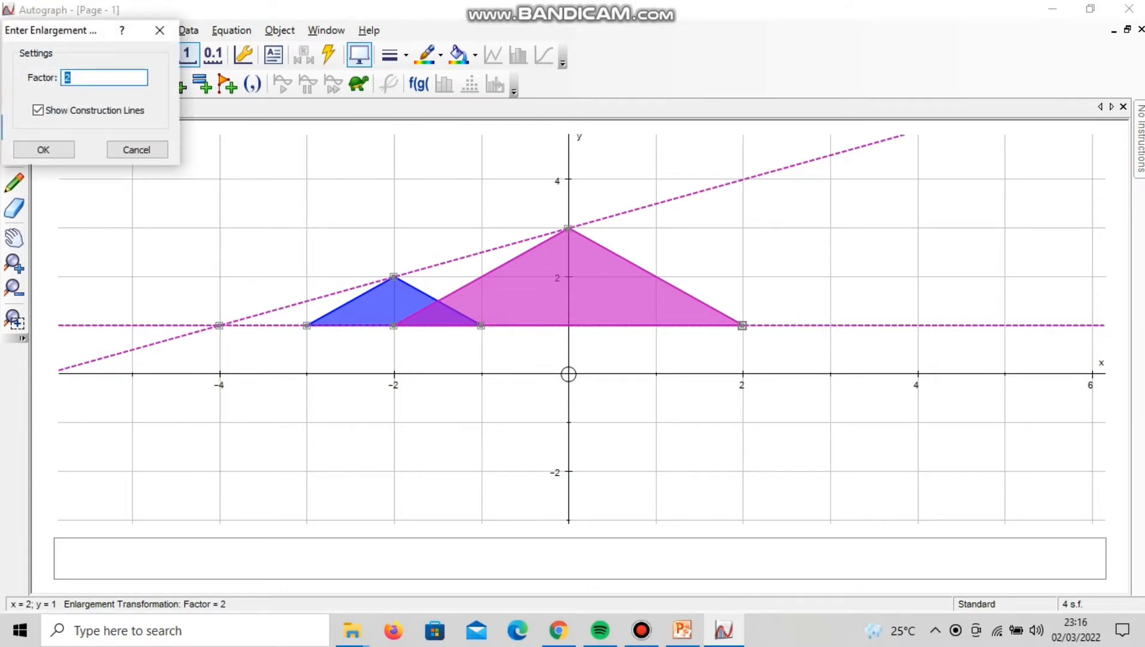
{"action": "type", "text": "3"}
{"action": "key", "text": "Return"}
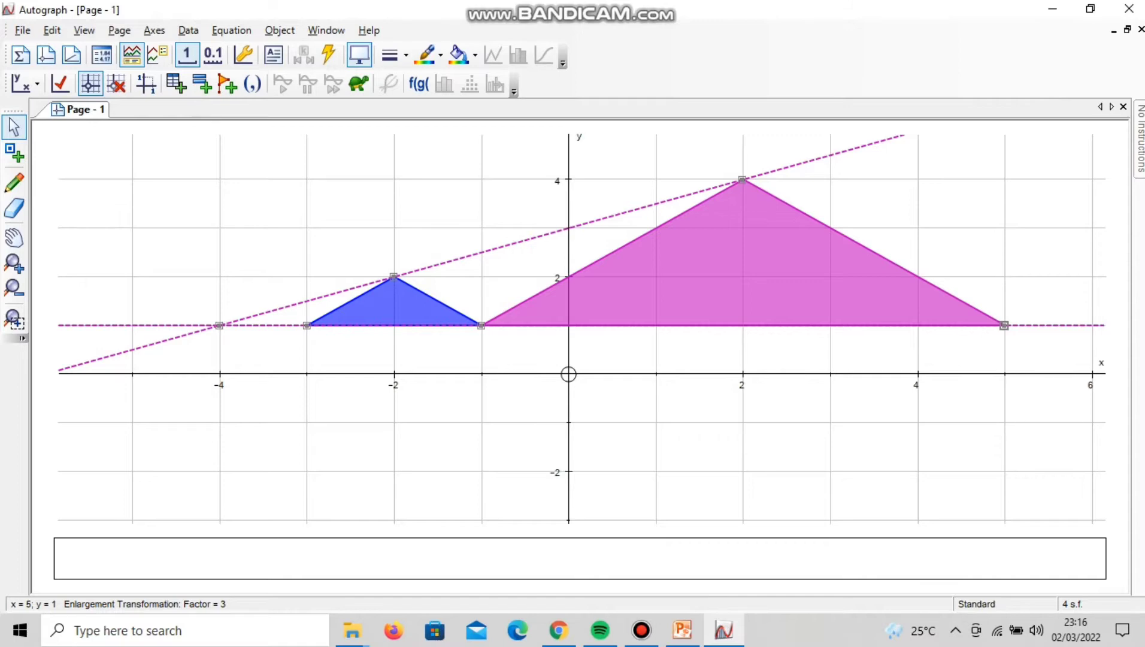
{"action": "key", "text": "Escape"}
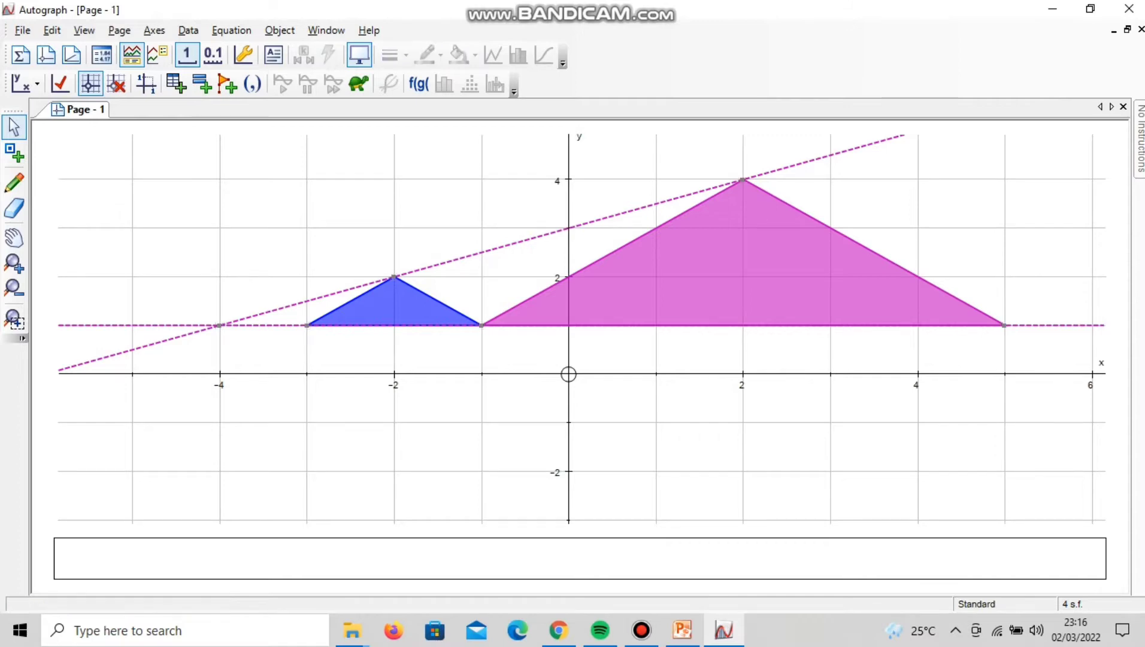
{"action": "mouse_move", "coordinate": [482, 325]}
{"action": "left_mouse_down"}
{"action": "mouse_move", "coordinate": [393, 276]}
{"action": "mouse_move", "coordinate": [567, 375]}
{"action": "mouse_move", "coordinate": [567, 325]}
{"action": "mouse_move", "coordinate": [393, 326]}
{"action": "mouse_move", "coordinate": [655, 325]}
{"action": "mouse_move", "coordinate": [394, 325]}
{"action": "mouse_move", "coordinate": [568, 325]}
{"action": "mouse_move", "coordinate": [481, 325]}
{"action": "mouse_move", "coordinate": [394, 374]}
{"action": "mouse_move", "coordinate": [481, 325]}
{"action": "left_mouse_up"}
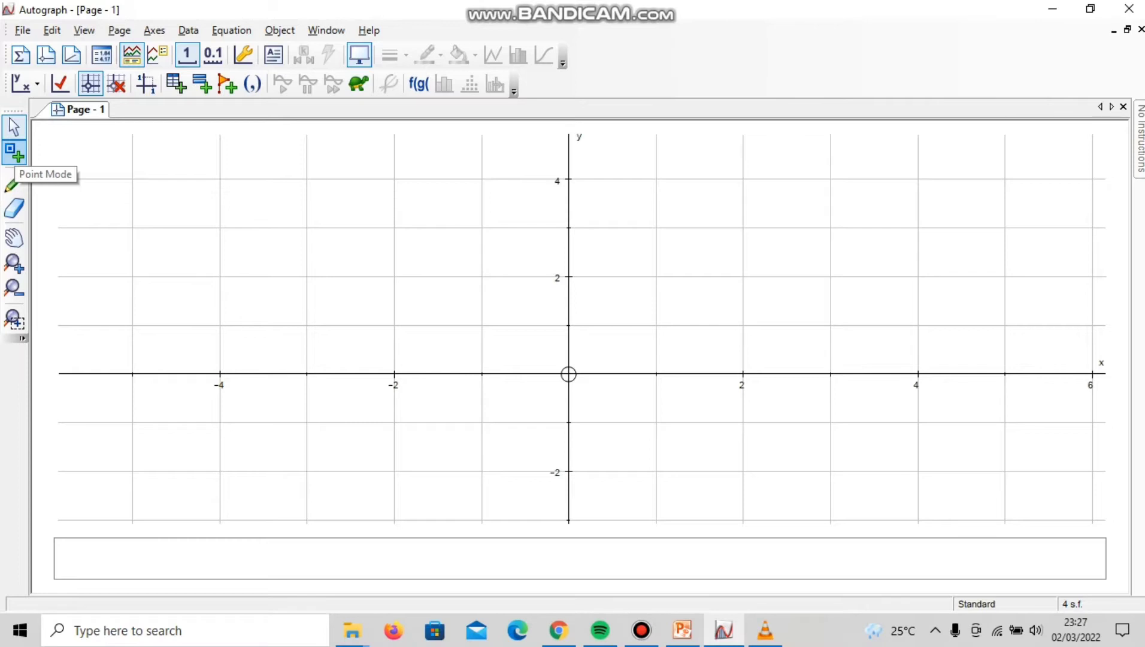
Step: Plot points at (-3, 1), (-2, 2) and (-1, 1) on the blank page
{"action": "left_click", "coordinate": [15, 153]}
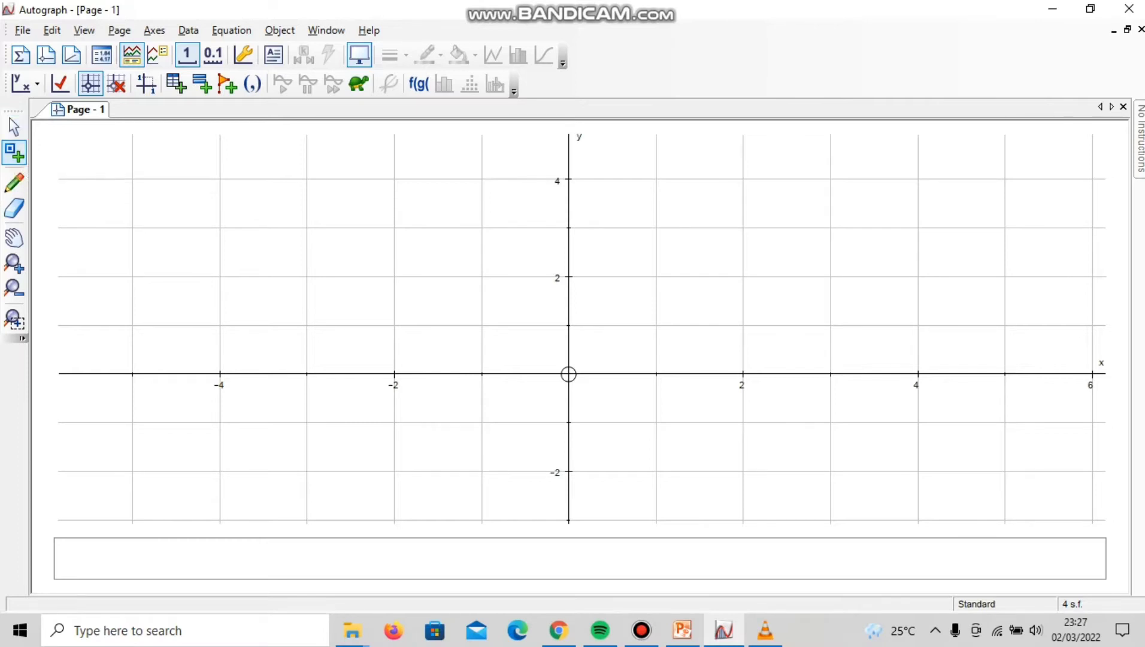
{"action": "left_click", "coordinate": [307, 325]}
{"action": "left_click", "coordinate": [394, 277]}
{"action": "left_click", "coordinate": [481, 326]}
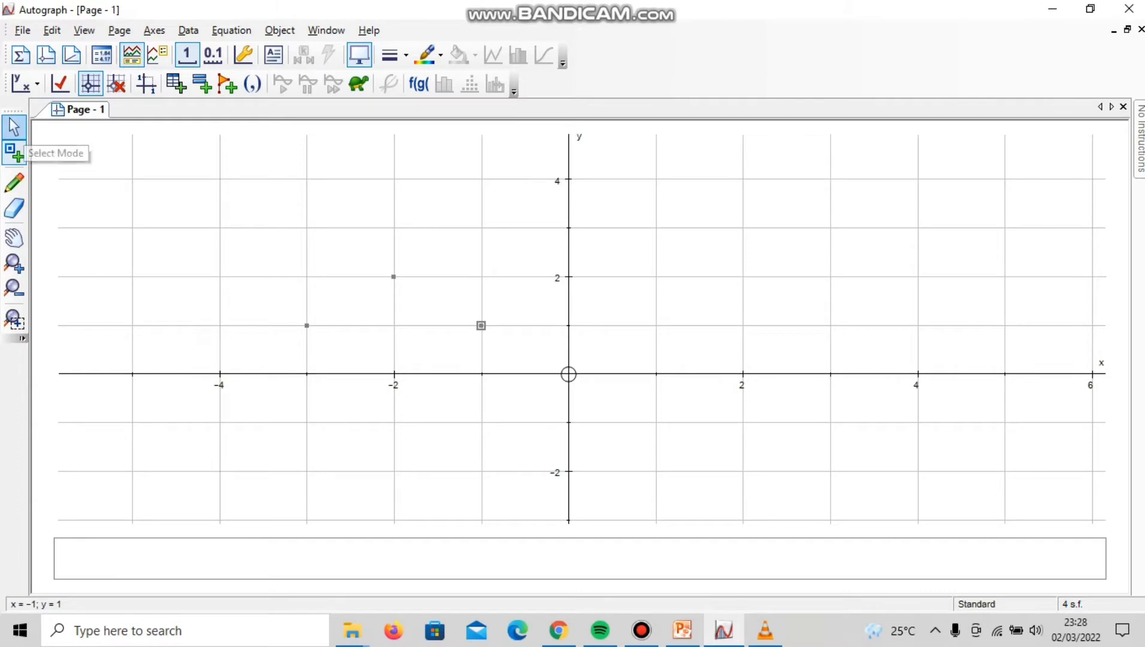
Step: Group the three points into a triangle and move it so its lower-left vertex lies at (1, 1)
{"action": "left_click", "coordinate": [14, 127]}
{"action": "left_click_drag", "start_coordinate": [289, 251], "coordinate": [507, 362]}
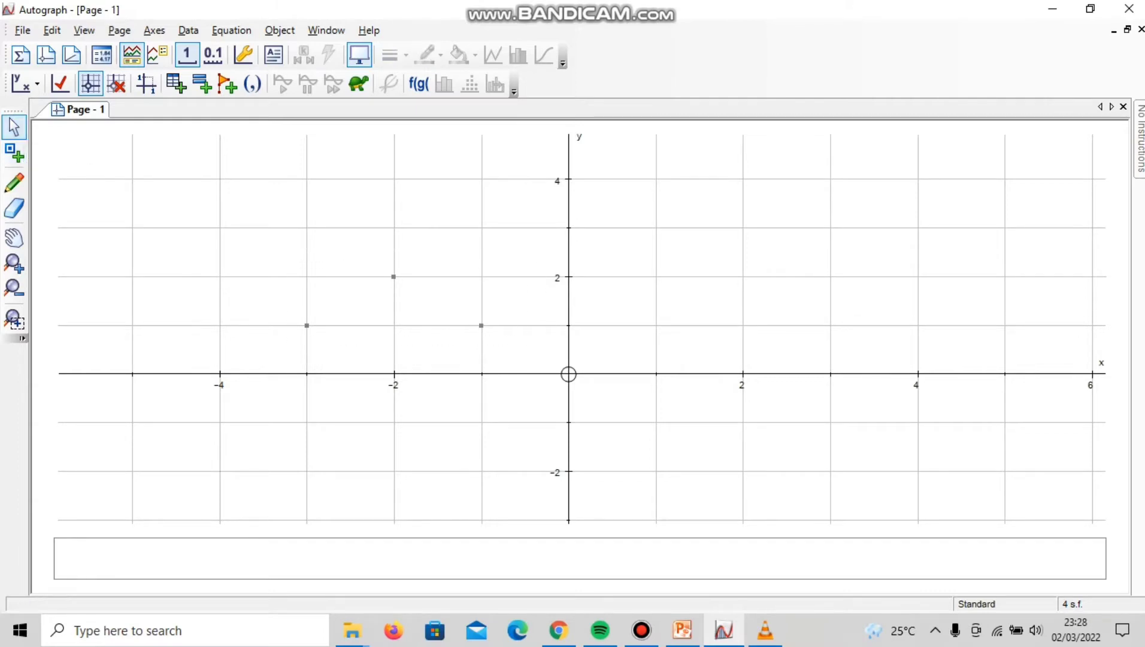
{"action": "left_click", "coordinate": [481, 325]}
{"action": "double_click", "coordinate": [481, 325]}
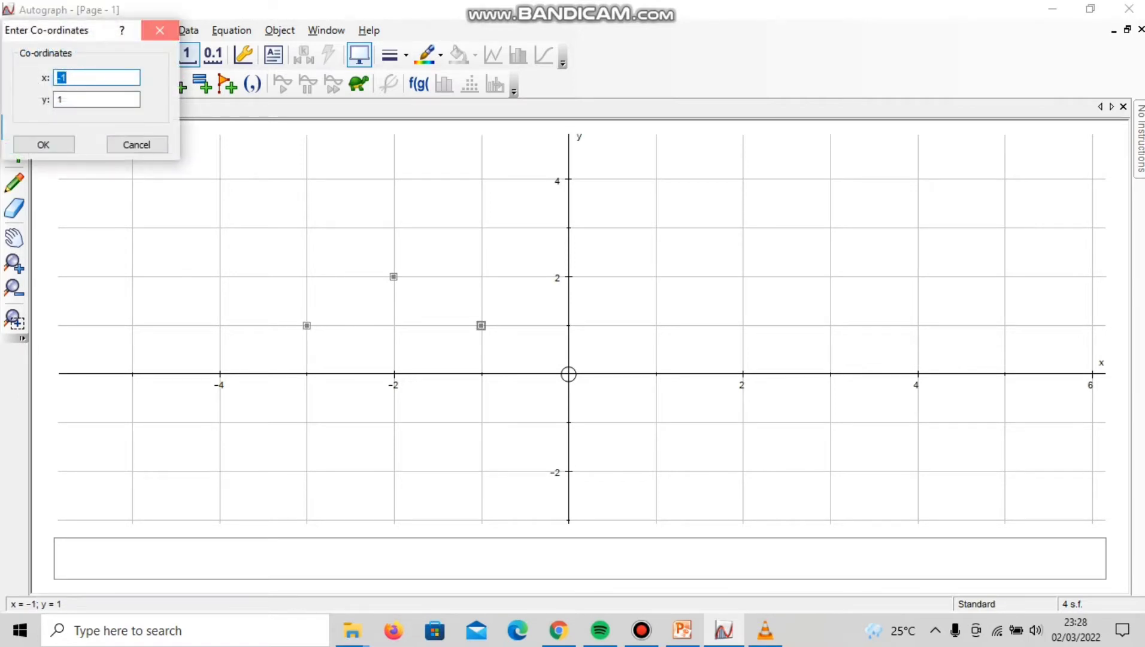
{"action": "left_click", "coordinate": [160, 30]}
{"action": "left_click_drag", "start_coordinate": [269, 238], "coordinate": [485, 350]}
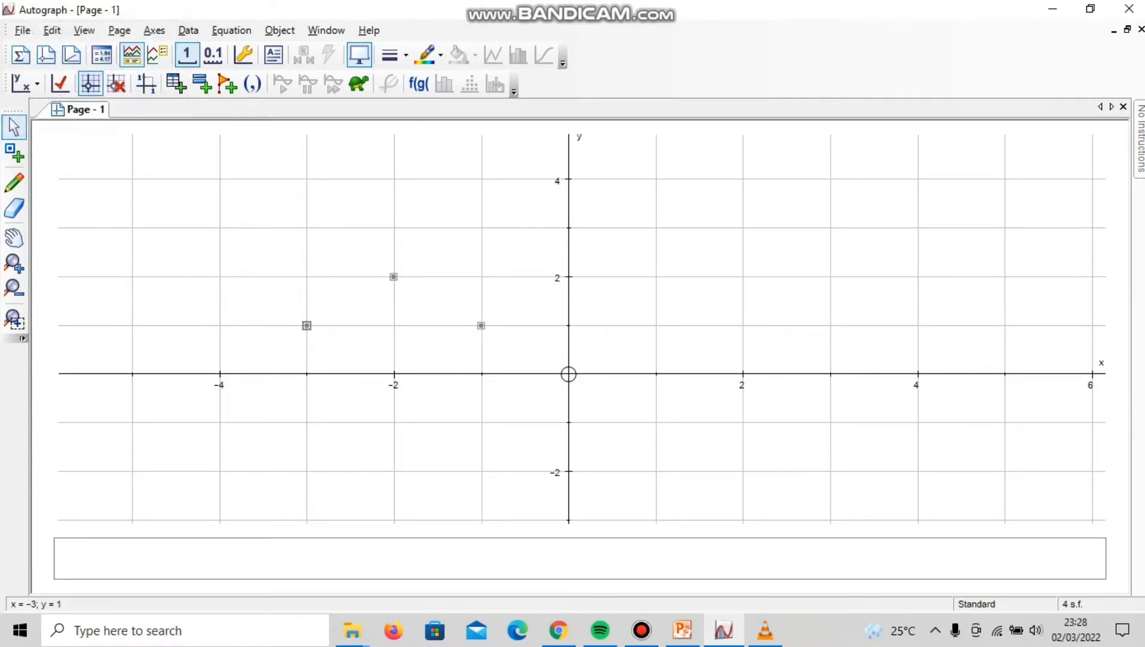
{"action": "right_click", "coordinate": [481, 325]}
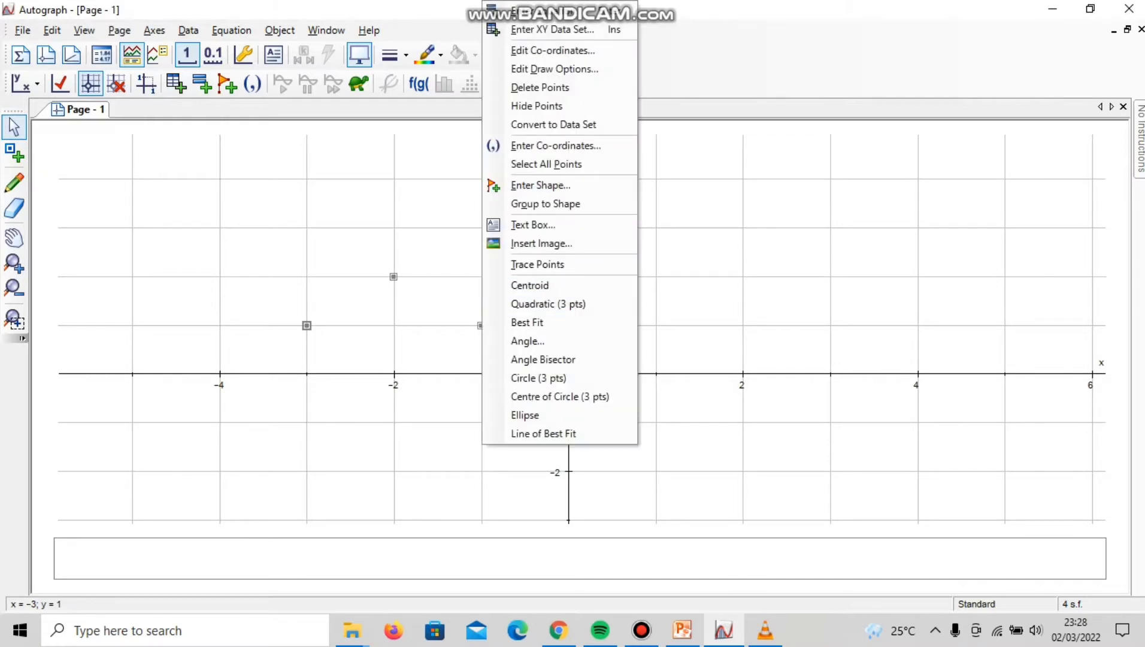
{"action": "left_click", "coordinate": [545, 203]}
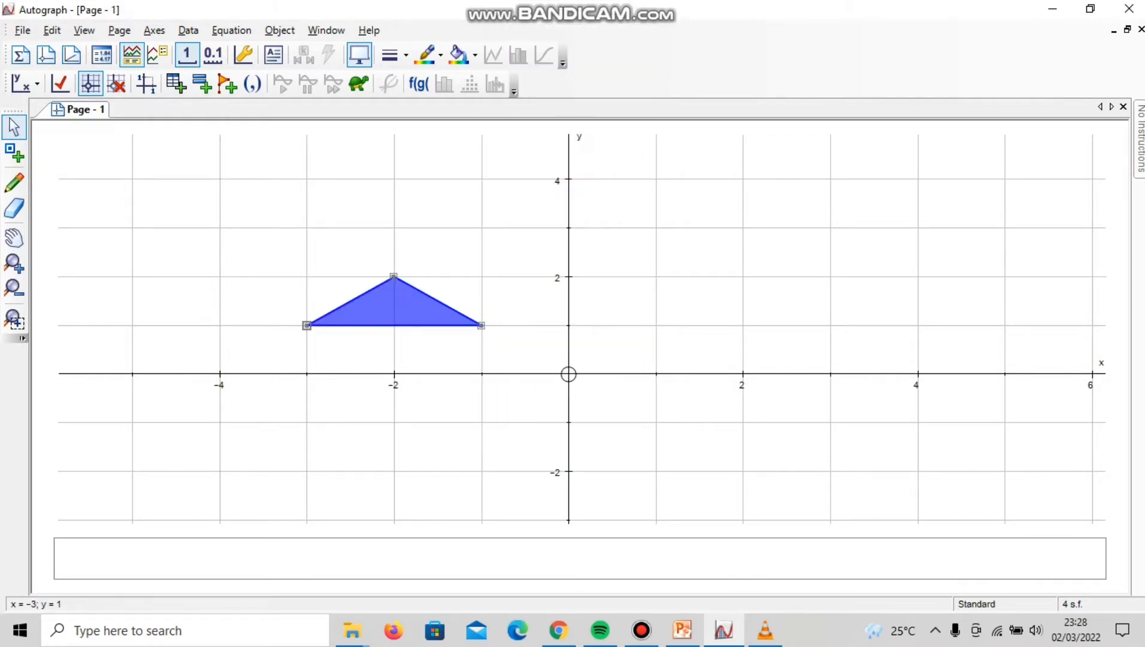
{"action": "left_click_drag", "start_coordinate": [307, 325], "coordinate": [655, 326]}
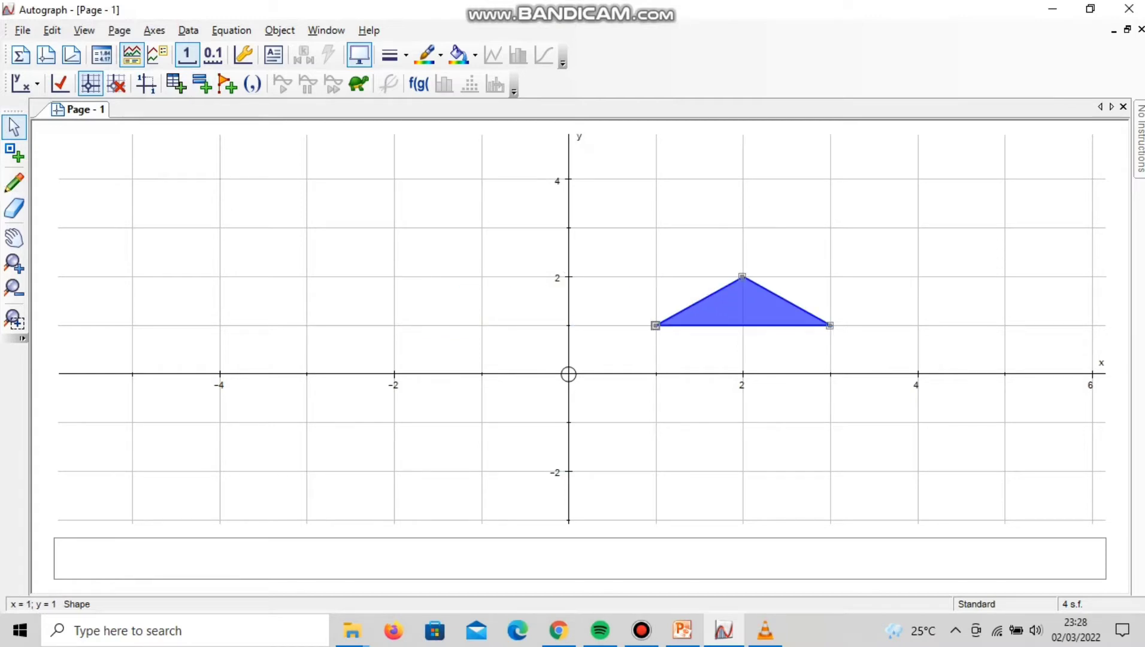
{"action": "left_click_drag", "start_coordinate": [164, 171], "coordinate": [58, 166]}
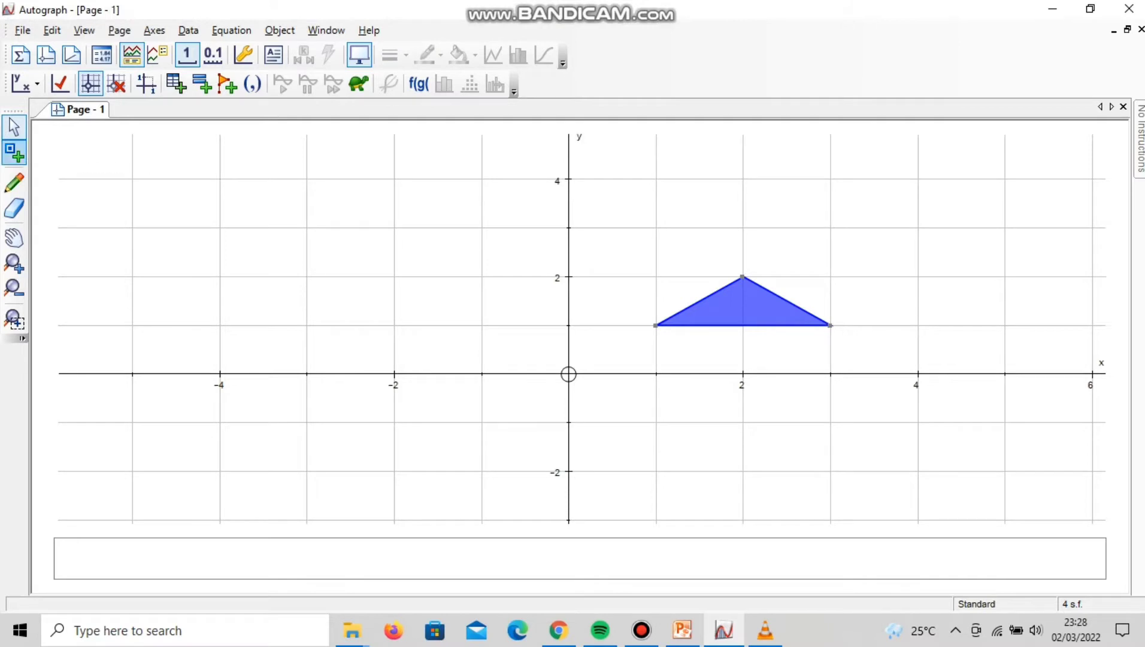
Step: Plot a point at (-4, -2) and create a vector from it with components 3 and 1
{"action": "left_click", "coordinate": [14, 154]}
{"action": "left_click", "coordinate": [219, 471]}
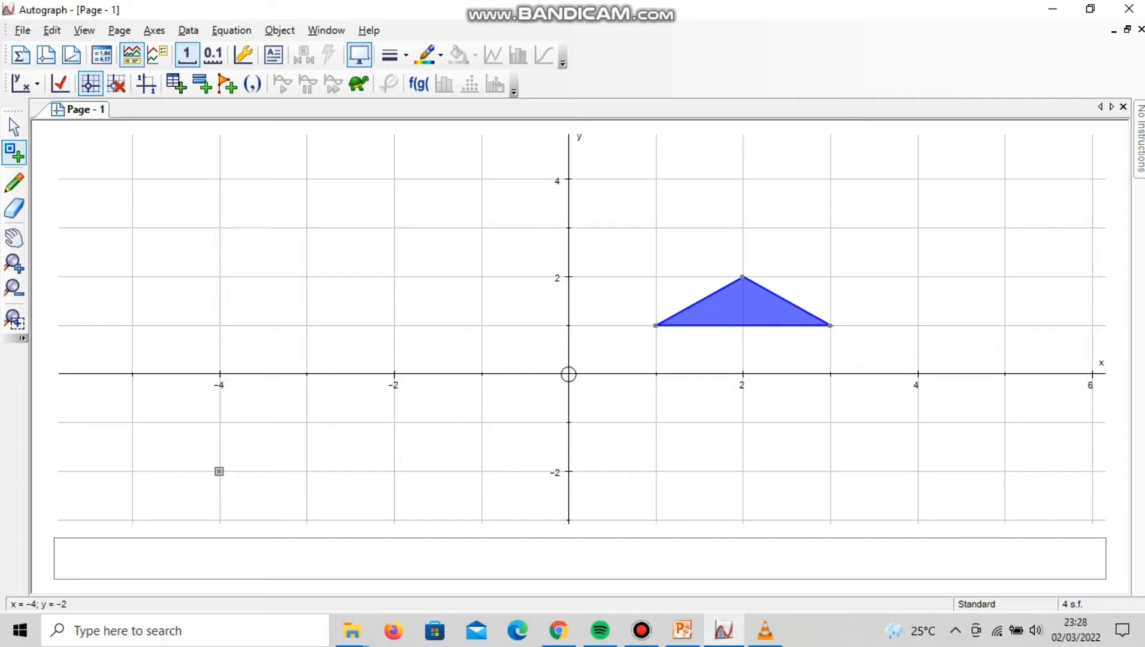
{"action": "right_click", "coordinate": [220, 471]}
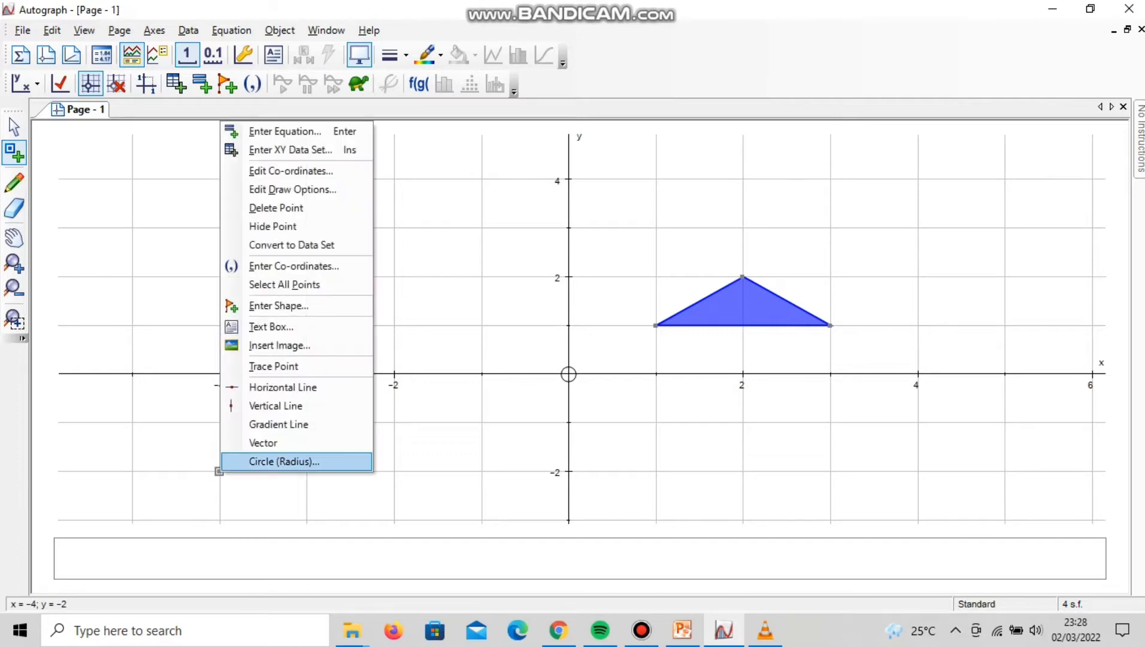
{"action": "key", "text": "Return"}
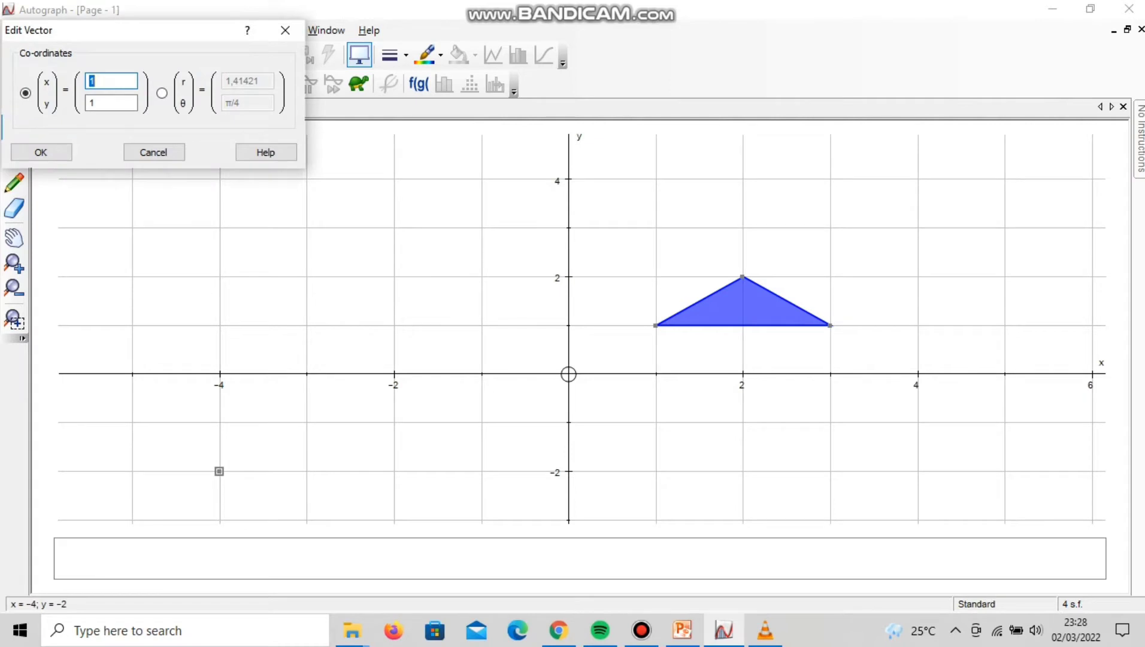
{"action": "type", "text": "3"}
{"action": "key", "text": "Return"}
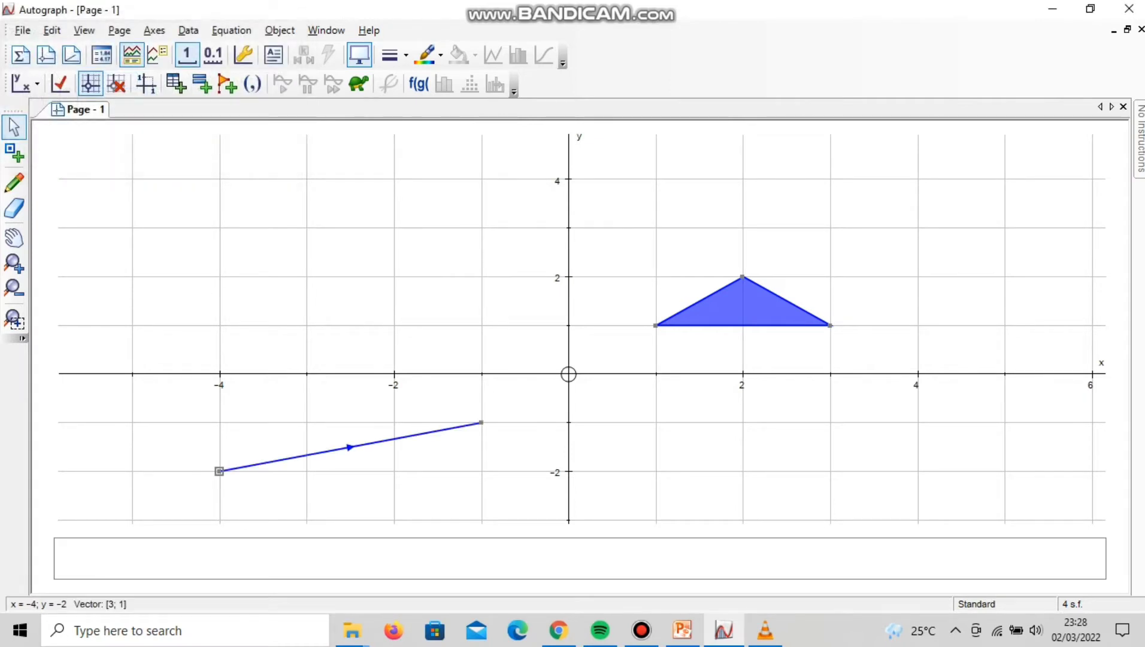
{"action": "key", "text": "Escape"}
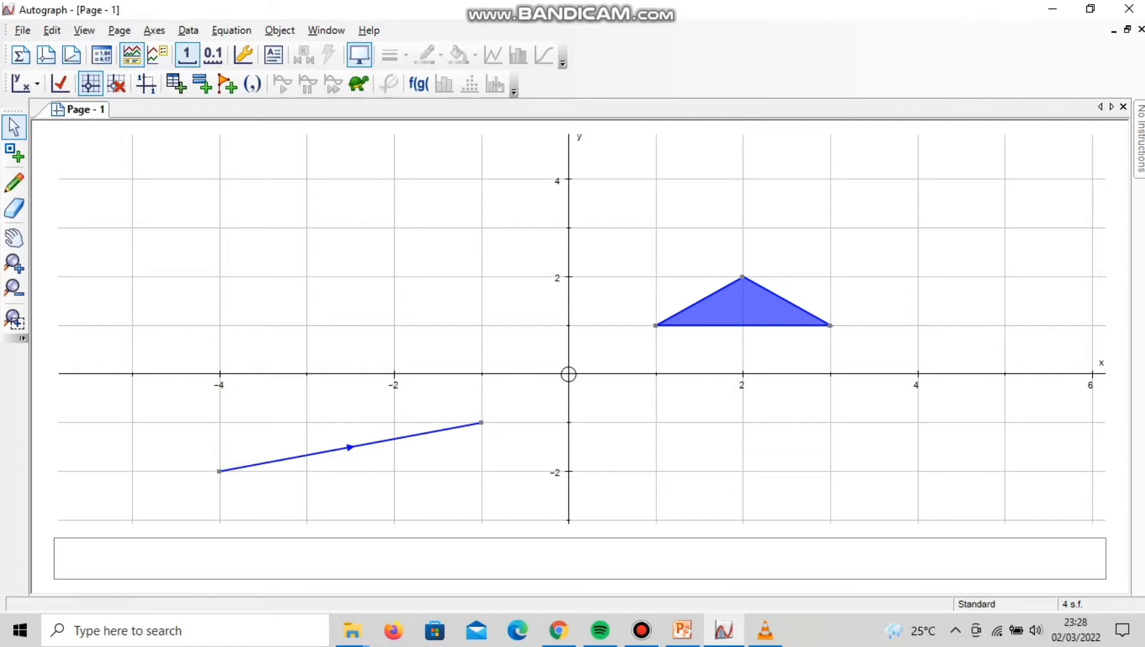
Step: Translate the blue triangle by the vector
{"action": "left_click", "coordinate": [350, 447]}
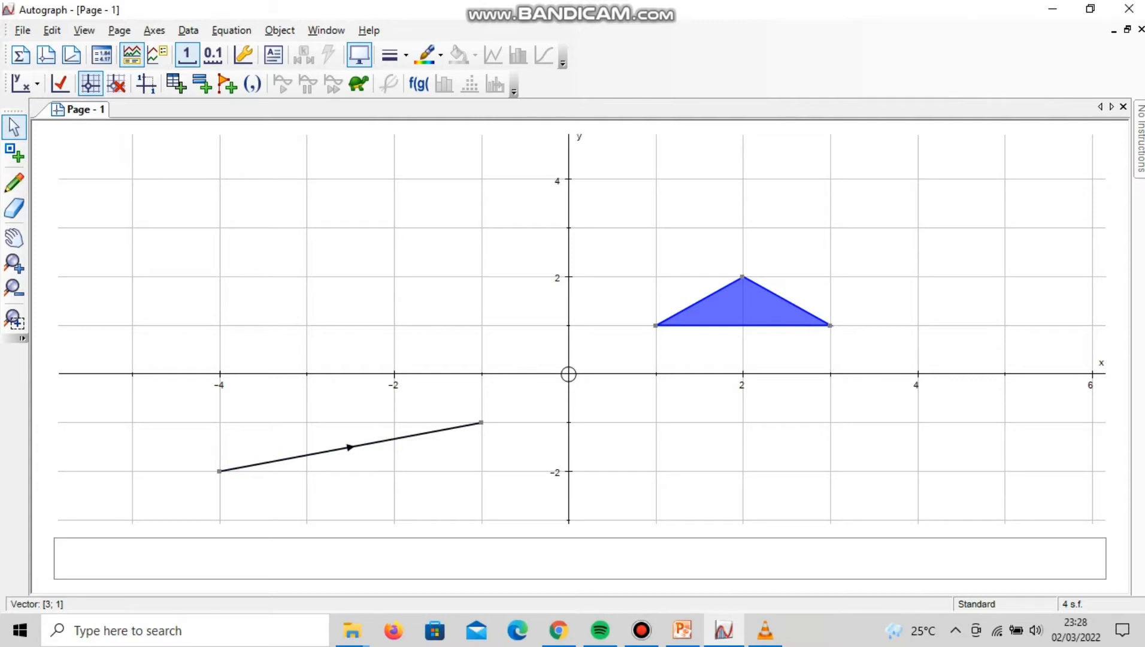
{"action": "left_click", "coordinate": [830, 326]}
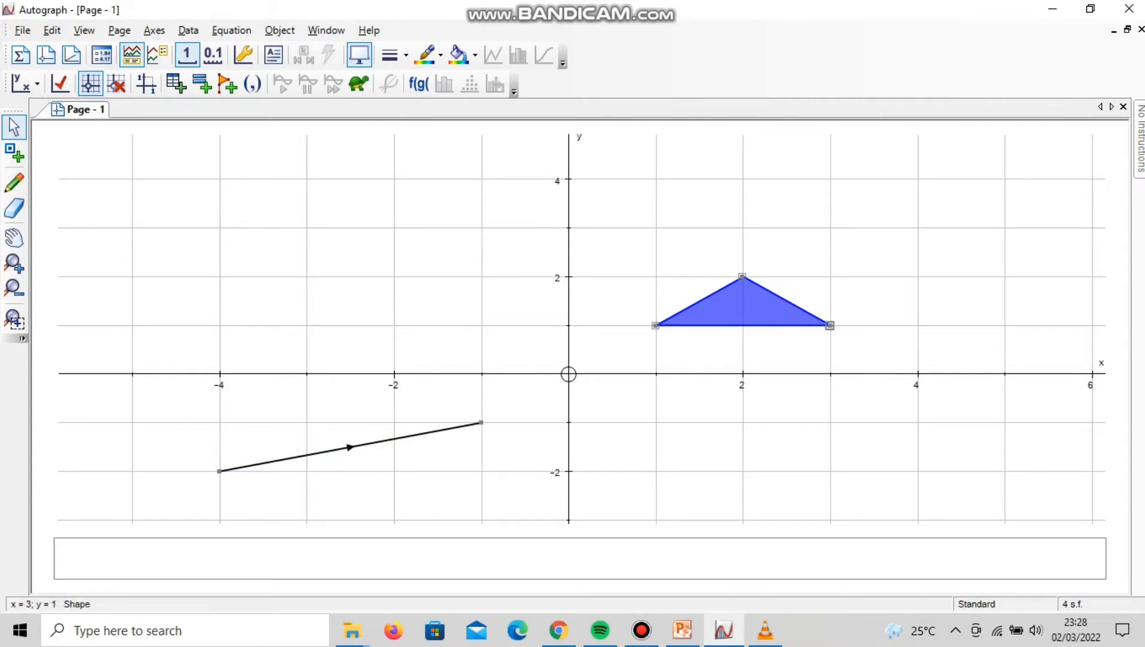
{"action": "right_click", "coordinate": [748, 304]}
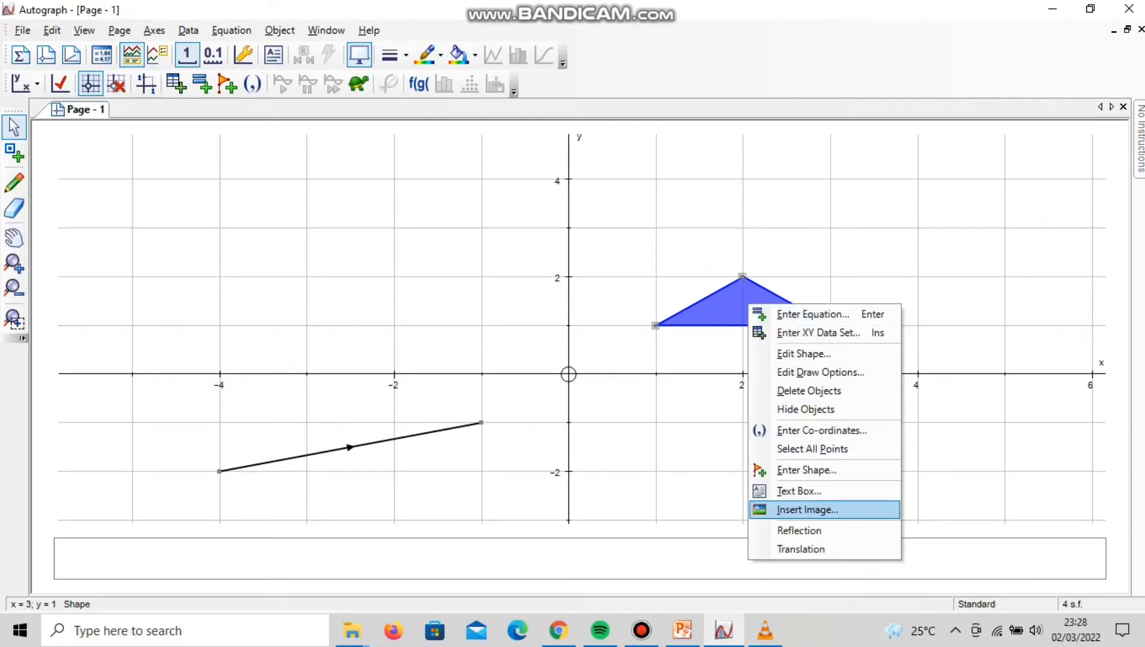
{"action": "left_click", "coordinate": [801, 549]}
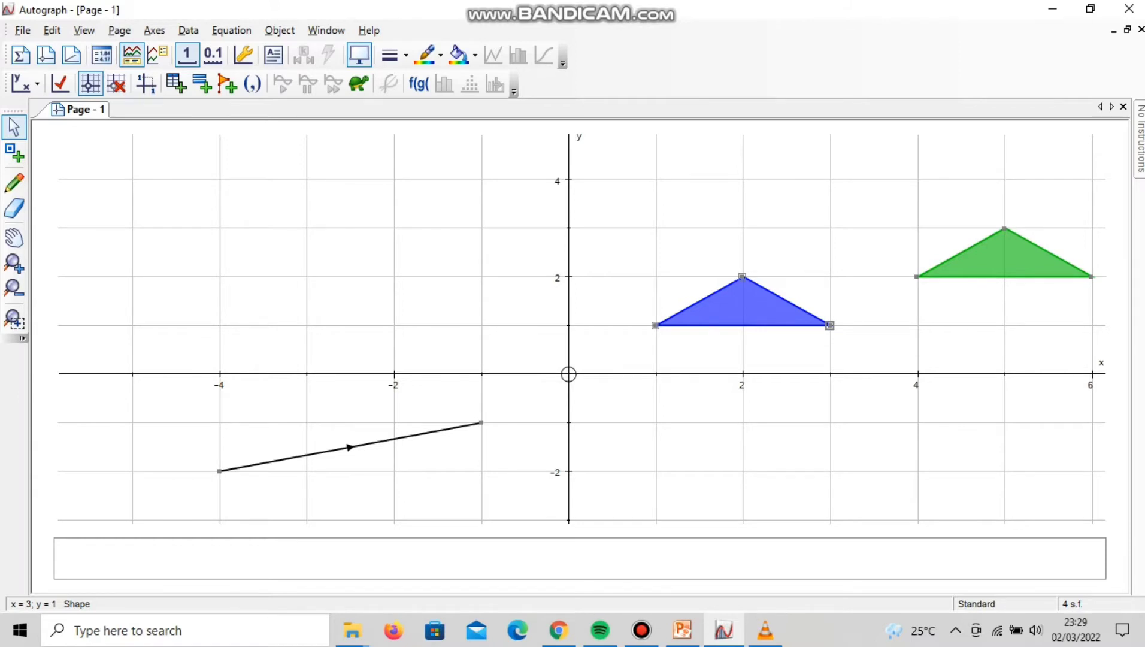
Step: Move the vector's start point onto the blue triangle's apex at (2, 2) and back to (-4, -2)
{"action": "left_click", "coordinate": [219, 471]}
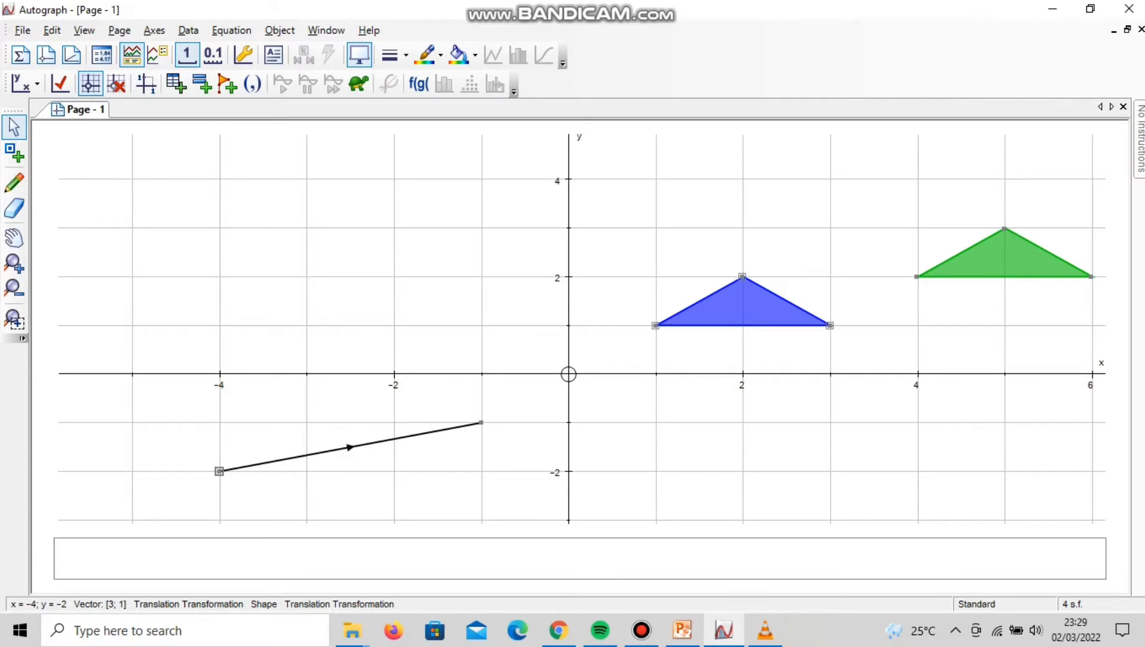
{"action": "left_click_drag", "start_coordinate": [219, 471], "coordinate": [743, 277]}
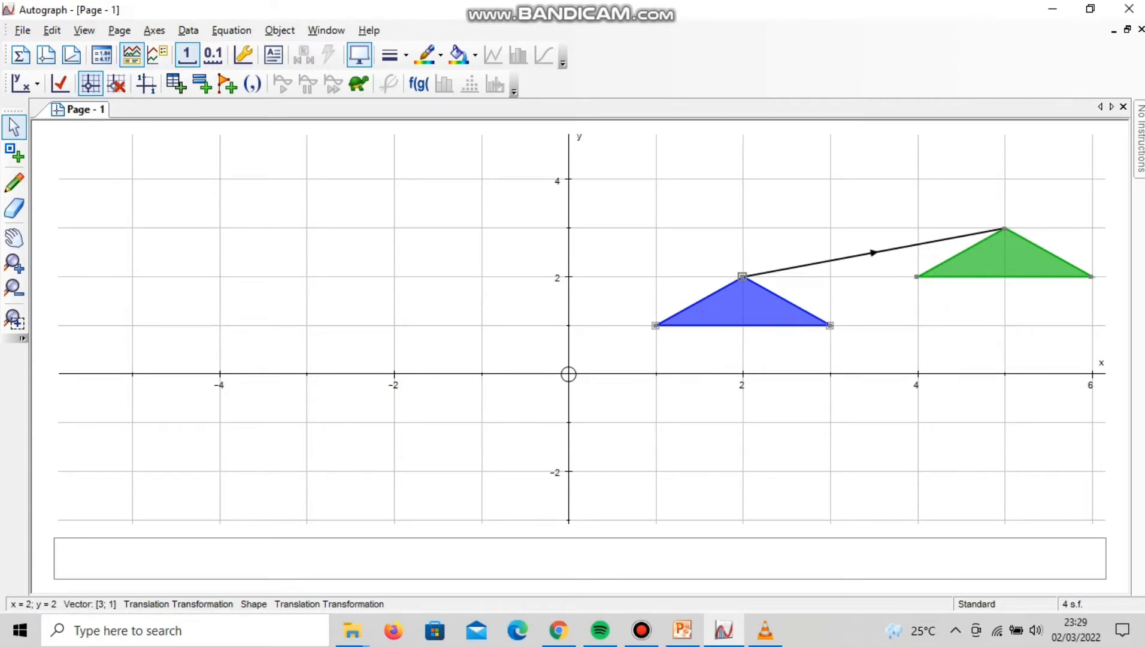
{"action": "left_click_drag", "start_coordinate": [742, 276], "coordinate": [219, 471]}
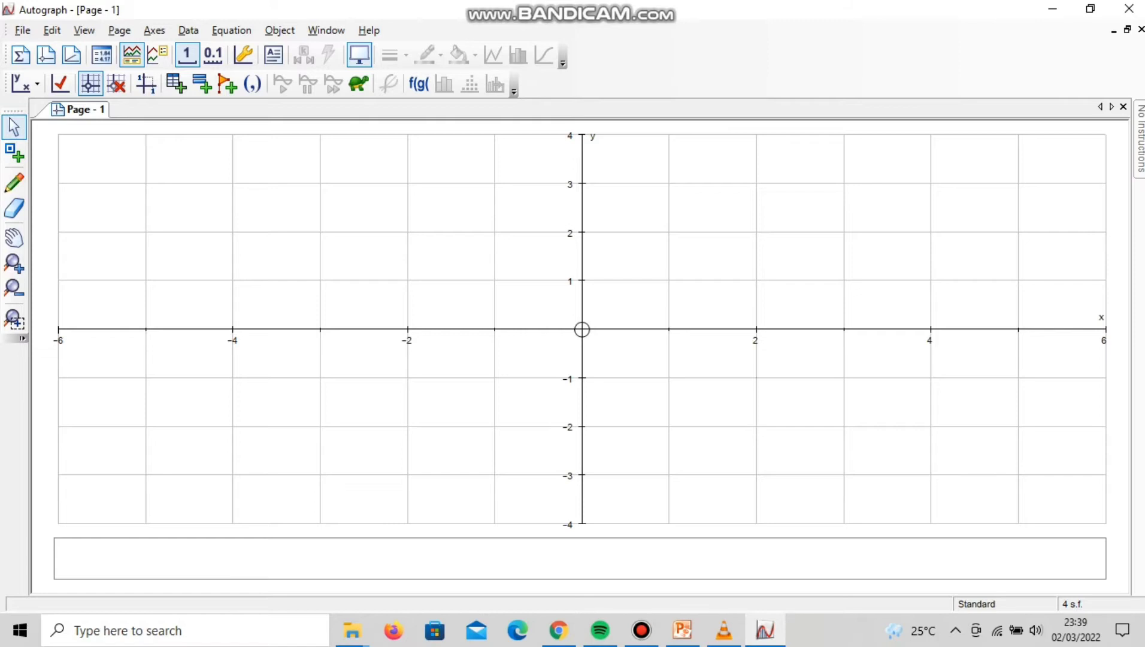
Step: Hide the axes on the blank graph page and set the grid snap to tenths
{"action": "left_click_drag", "start_coordinate": [678, 323], "coordinate": [747, 300]}
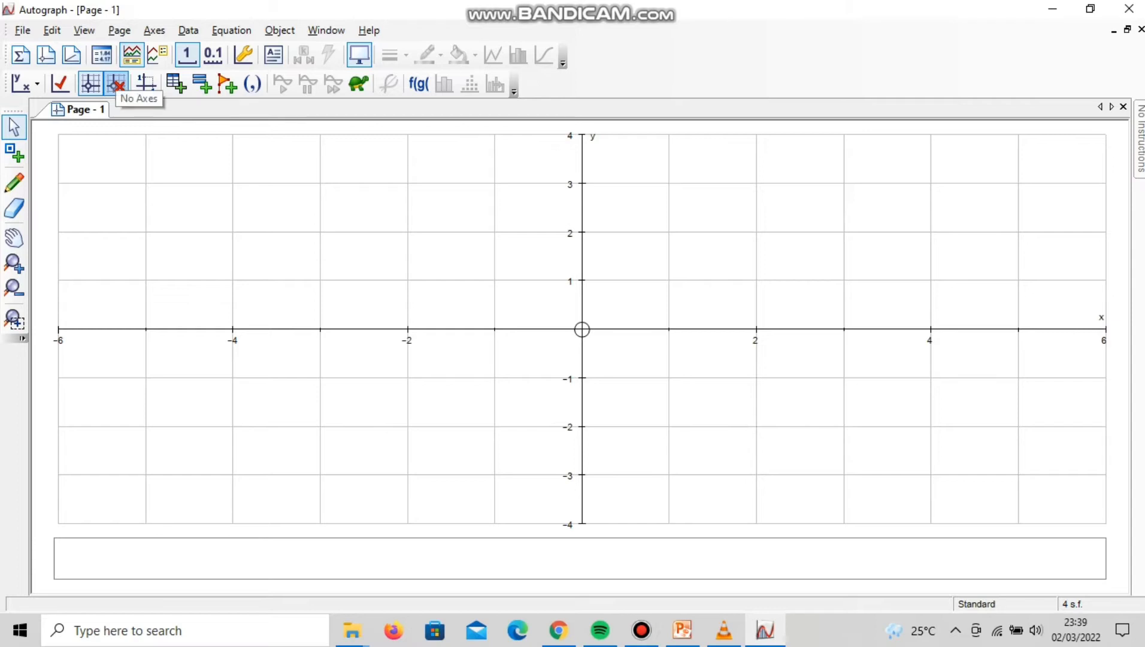
{"action": "left_click", "coordinate": [116, 84]}
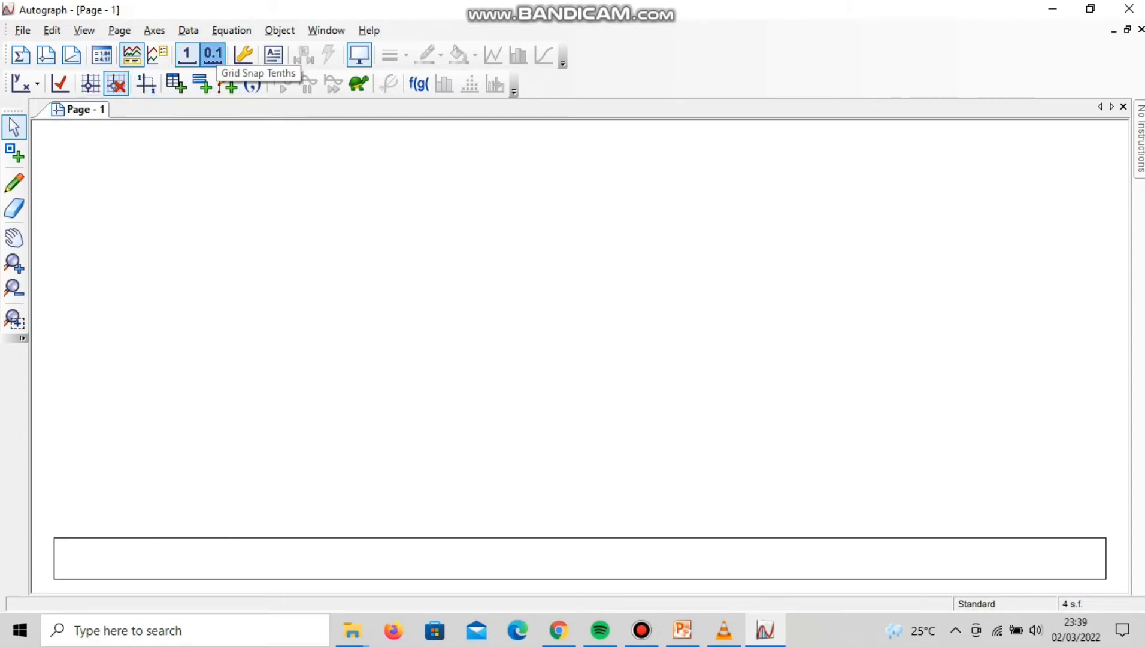
{"action": "left_click", "coordinate": [213, 55]}
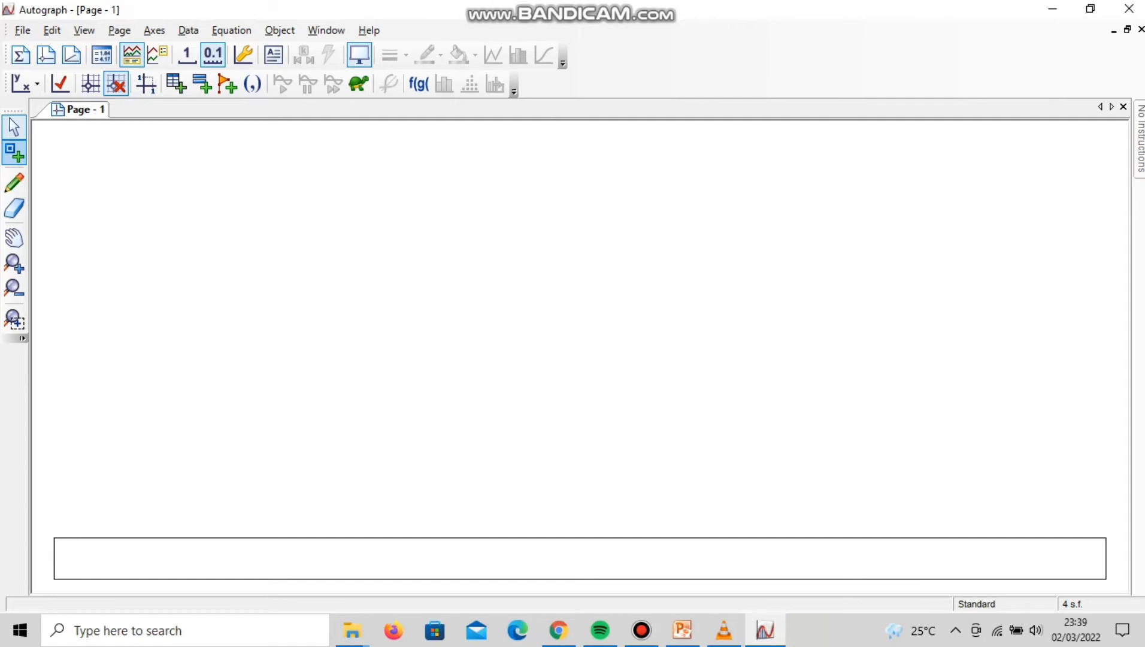
Step: Plot three points at about (-3.7, 2.5), (-3.6, 0.3) and (-1.9, 0.3)
{"action": "left_click", "coordinate": [14, 153]}
{"action": "left_click", "coordinate": [259, 207]}
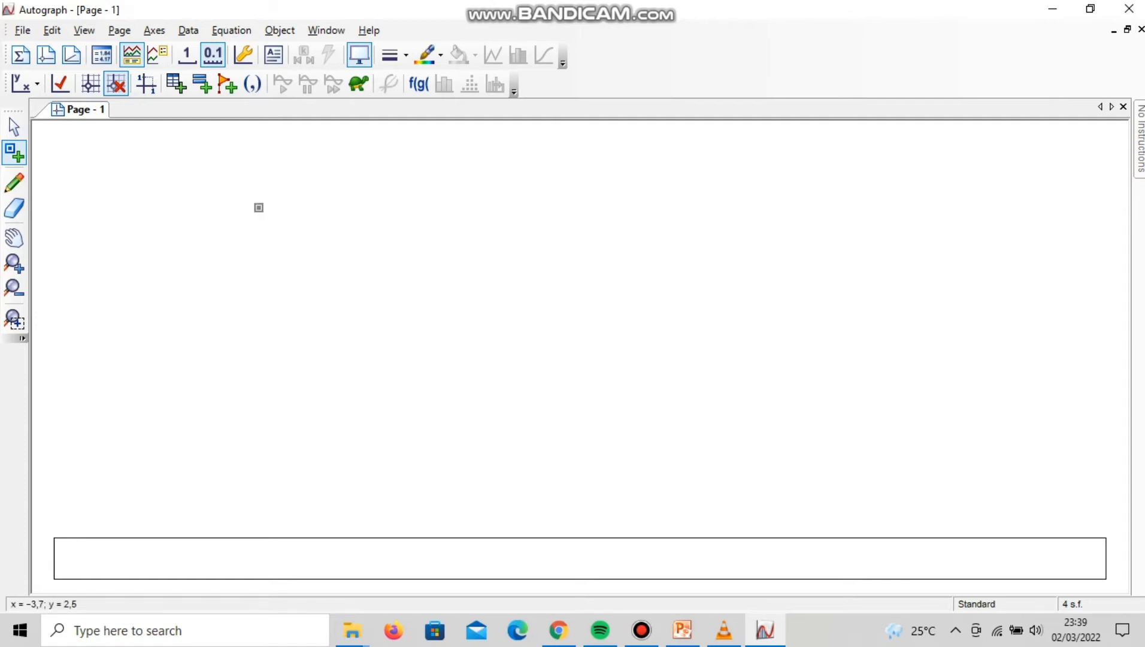
{"action": "left_click", "coordinate": [267, 315]}
{"action": "left_click", "coordinate": [415, 315]}
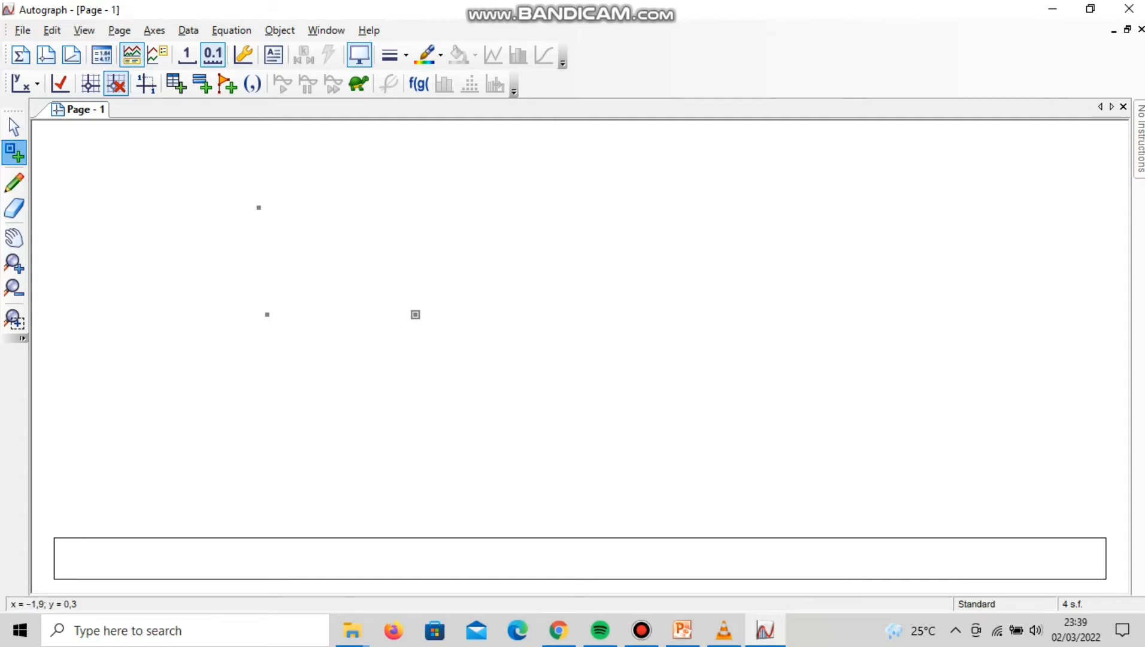
Step: Join the points at (-3.7, 2.5) and (-3.6, 0.3) with a line segment
{"action": "left_click", "coordinate": [14, 127]}
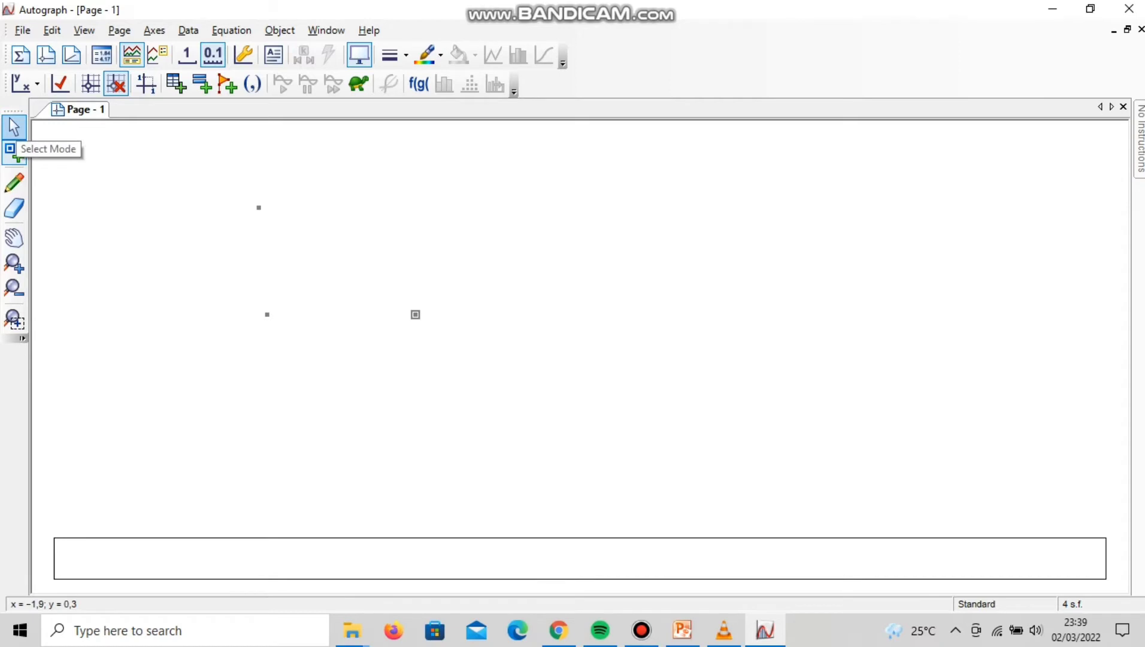
{"action": "left_click", "coordinate": [14, 127]}
{"action": "left_click_drag", "start_coordinate": [238, 186], "coordinate": [309, 329]}
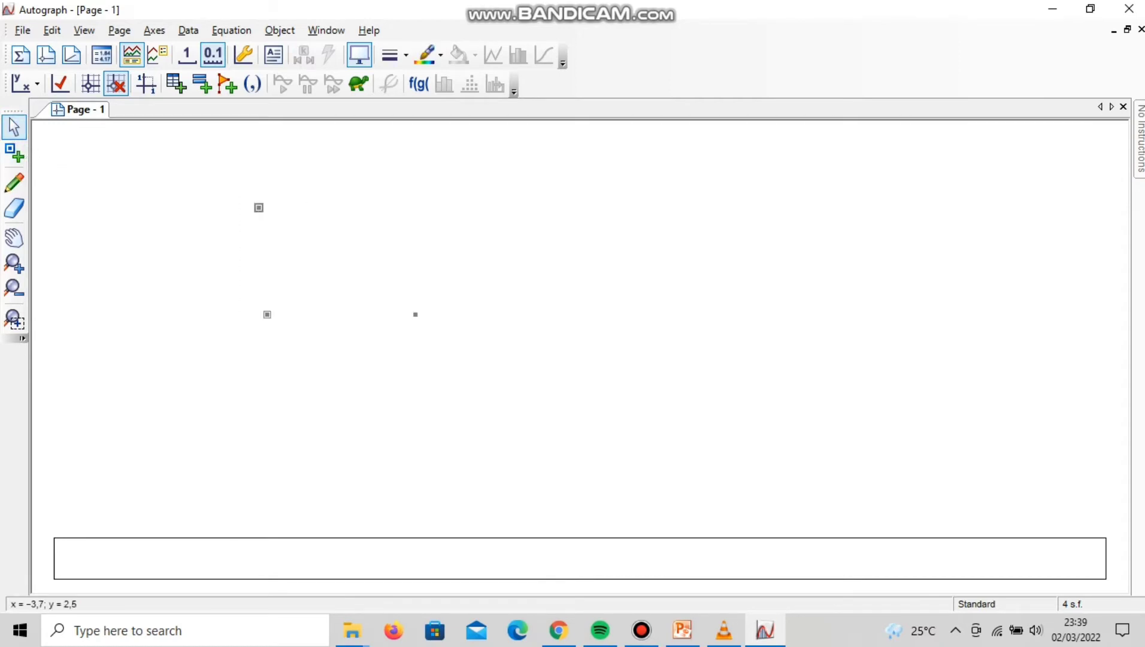
{"action": "right_click", "coordinate": [267, 314]}
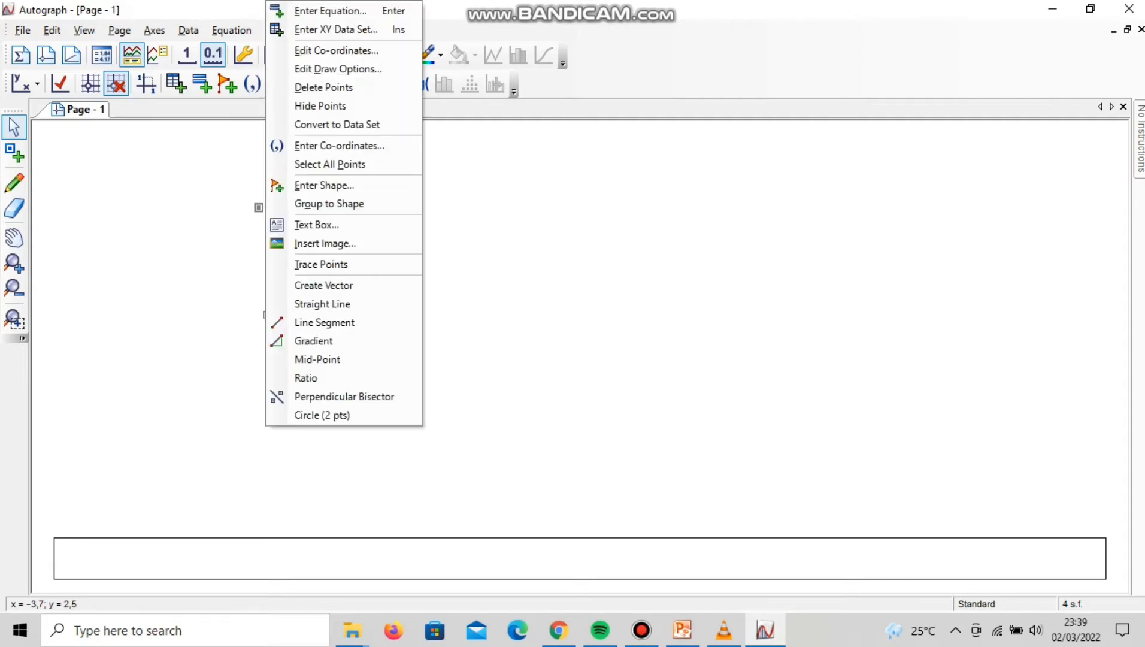
{"action": "left_click", "coordinate": [324, 322]}
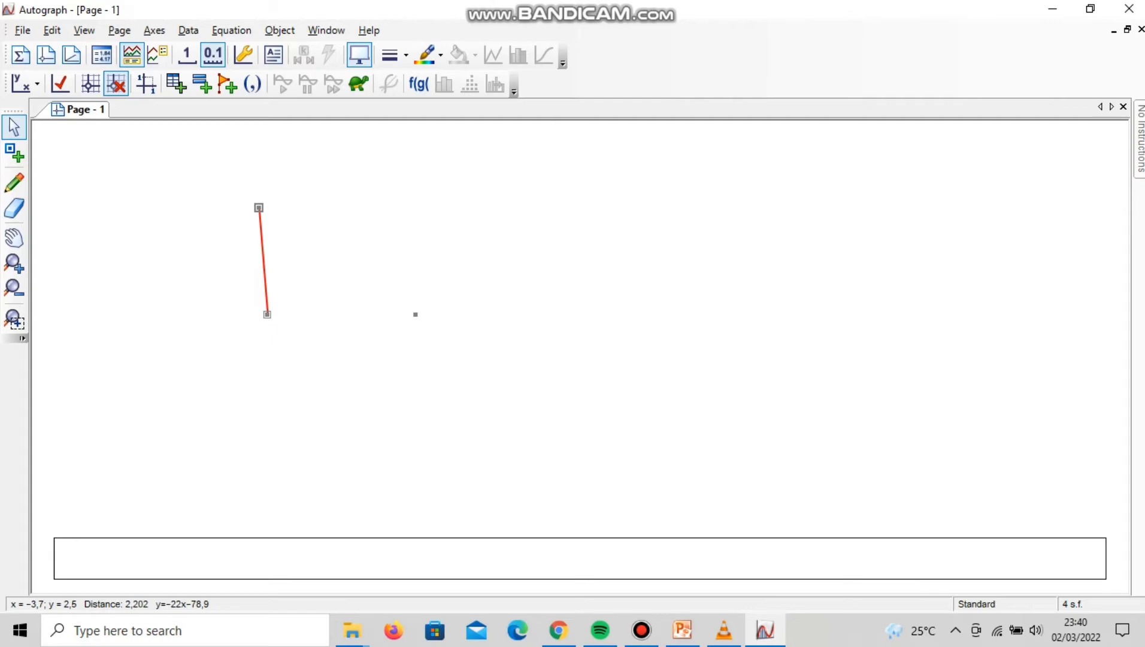
{"action": "key", "text": "Escape"}
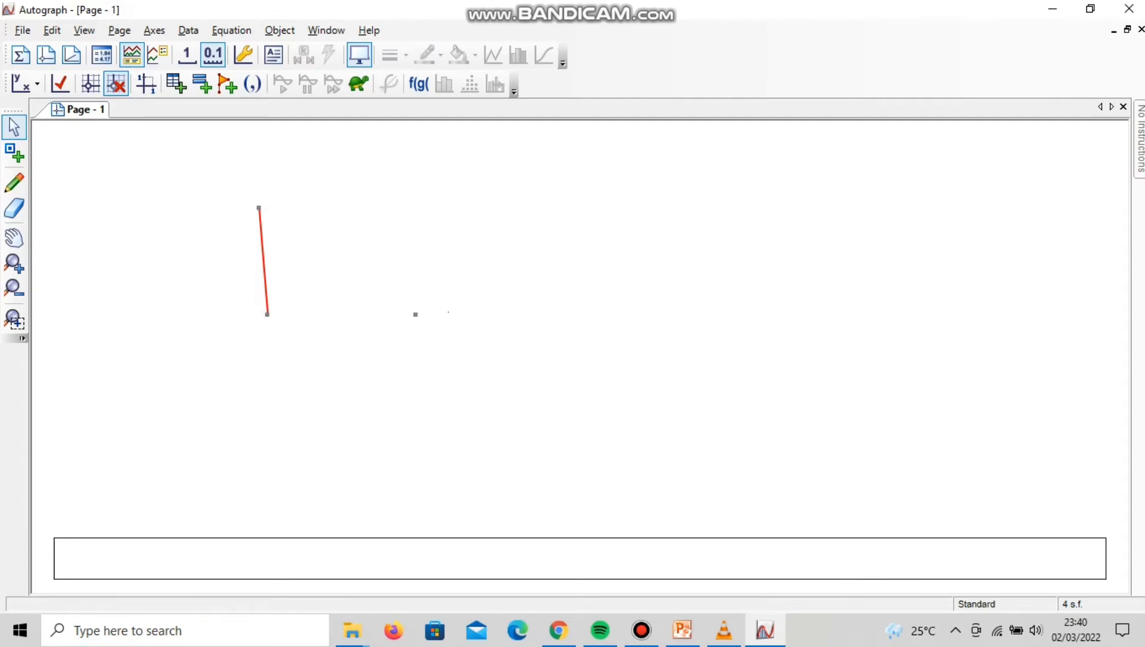
Step: Join the points at (-3.6, 0.3) and (-1.9, 0.3) with a line segment
{"action": "left_click_drag", "start_coordinate": [248, 317], "coordinate": [486, 329]}
{"action": "mouse_move", "coordinate": [248, 315]}
{"action": "left_mouse_down"}
{"action": "mouse_move", "coordinate": [449, 316]}
{"action": "mouse_move", "coordinate": [245, 306]}
{"action": "left_mouse_up"}
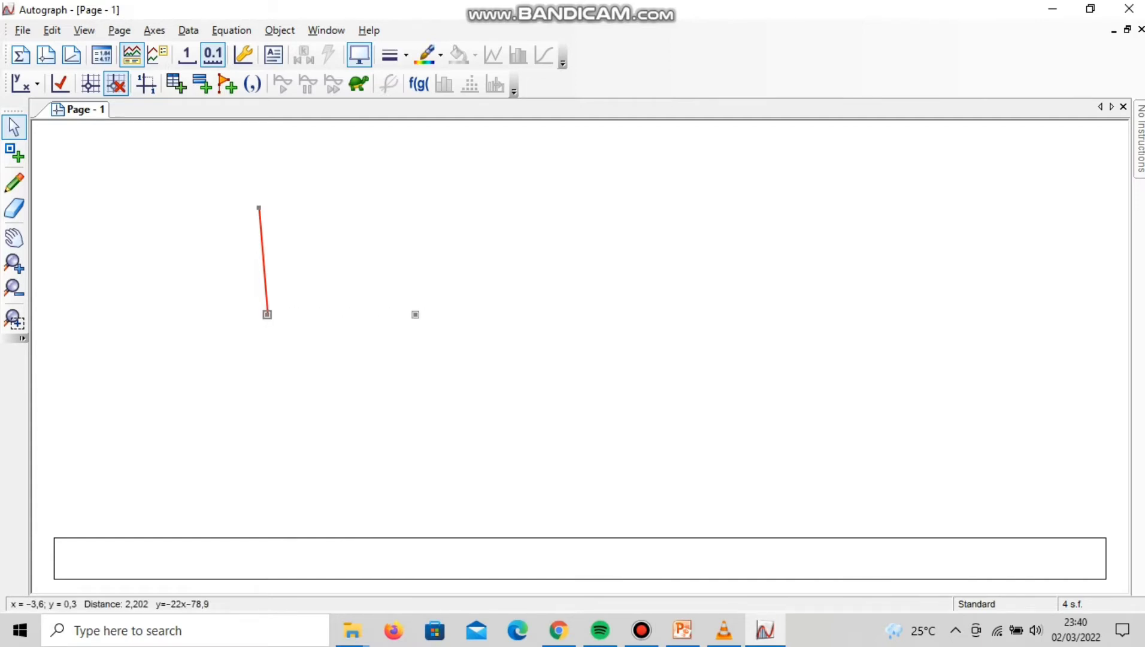
{"action": "right_click", "coordinate": [415, 315]}
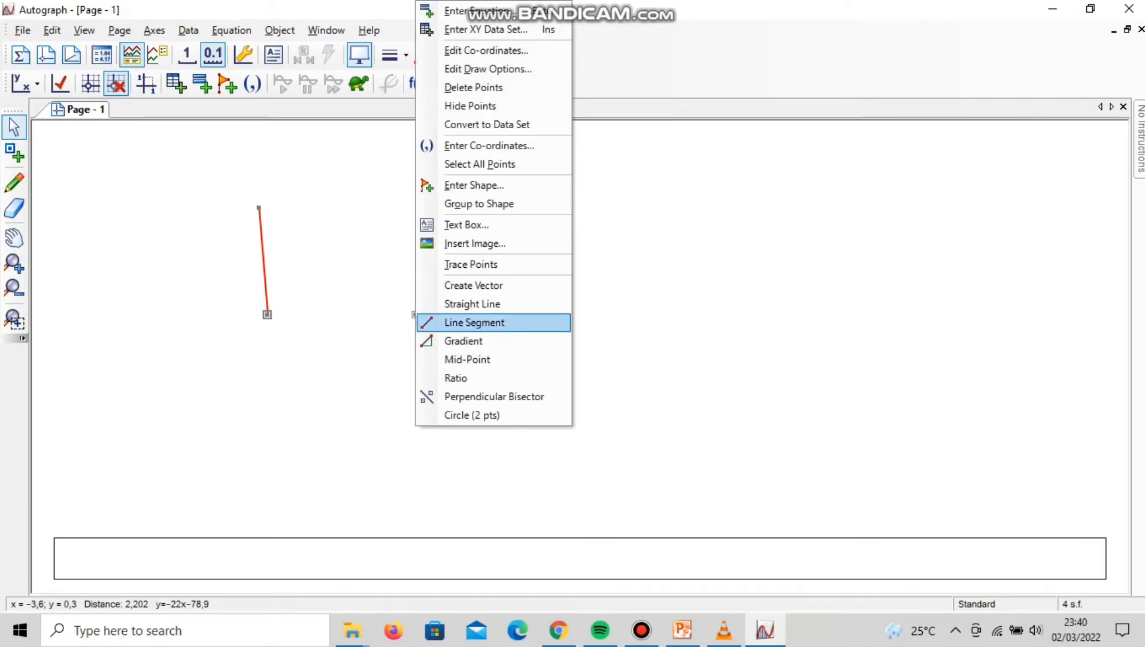
{"action": "left_click", "coordinate": [474, 322]}
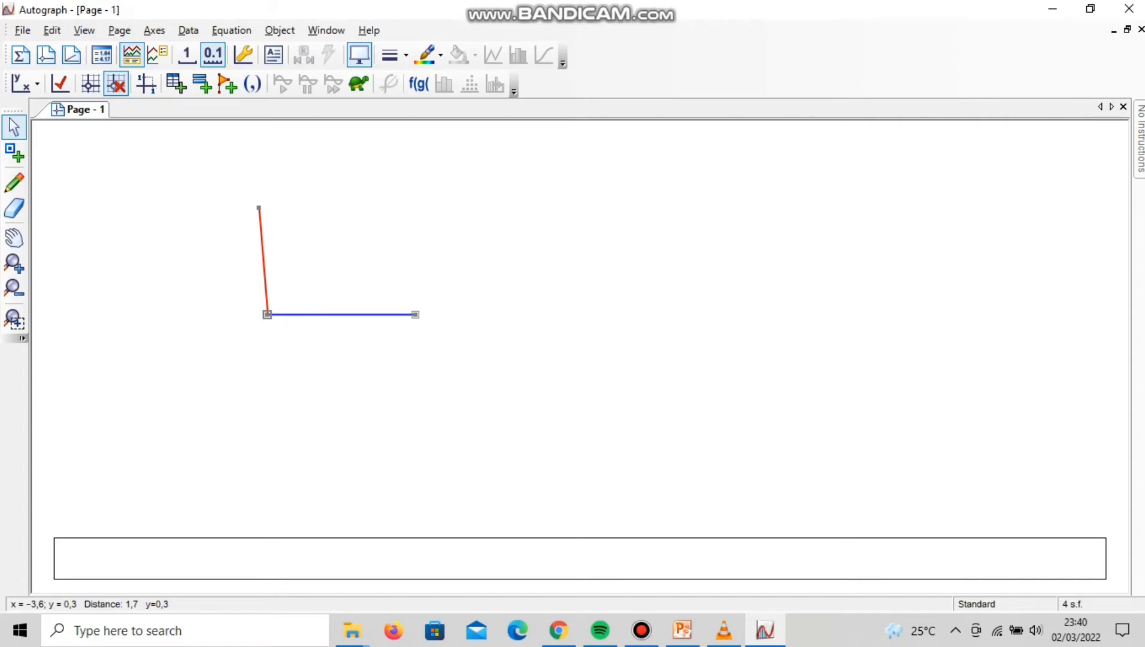
{"action": "key", "text": "Escape"}
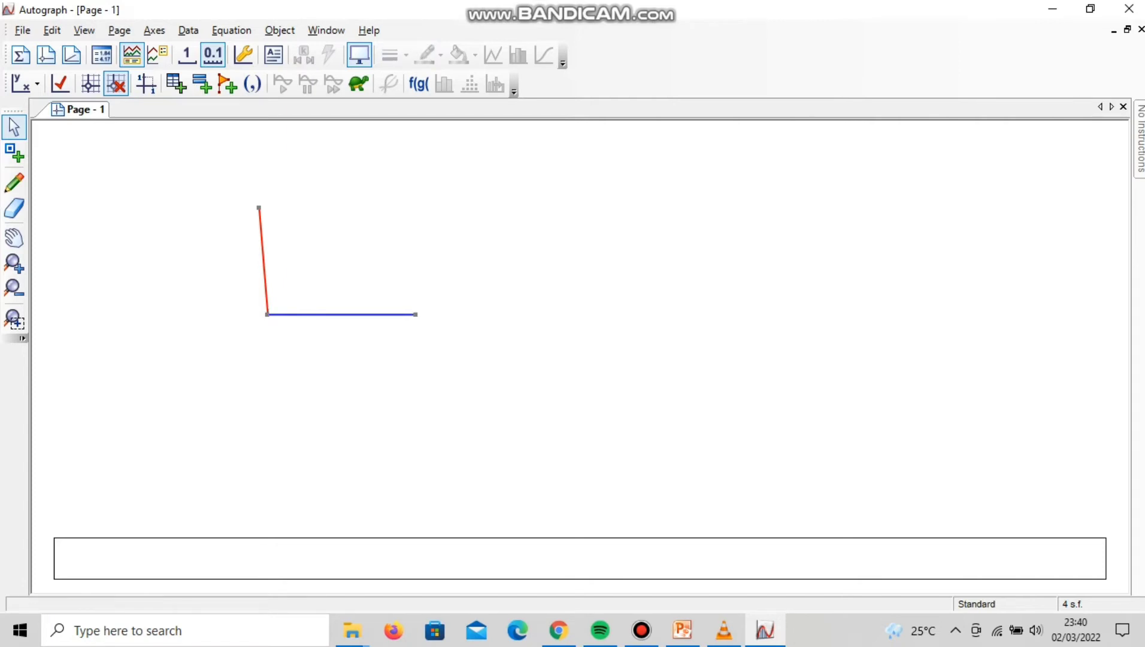
Step: Add an angle measure between the red and blue segments and move the red segment's upper endpoint to (-3.6, 2.5)
{"action": "left_click", "coordinate": [258, 207]}
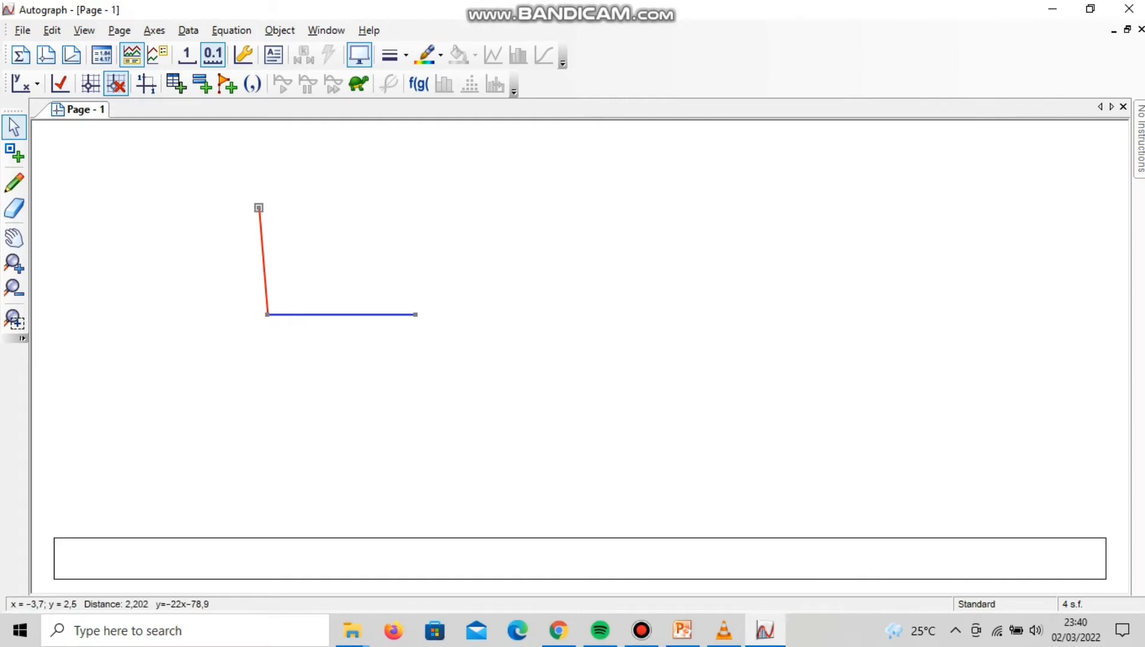
{"action": "left_click", "coordinate": [267, 315]}
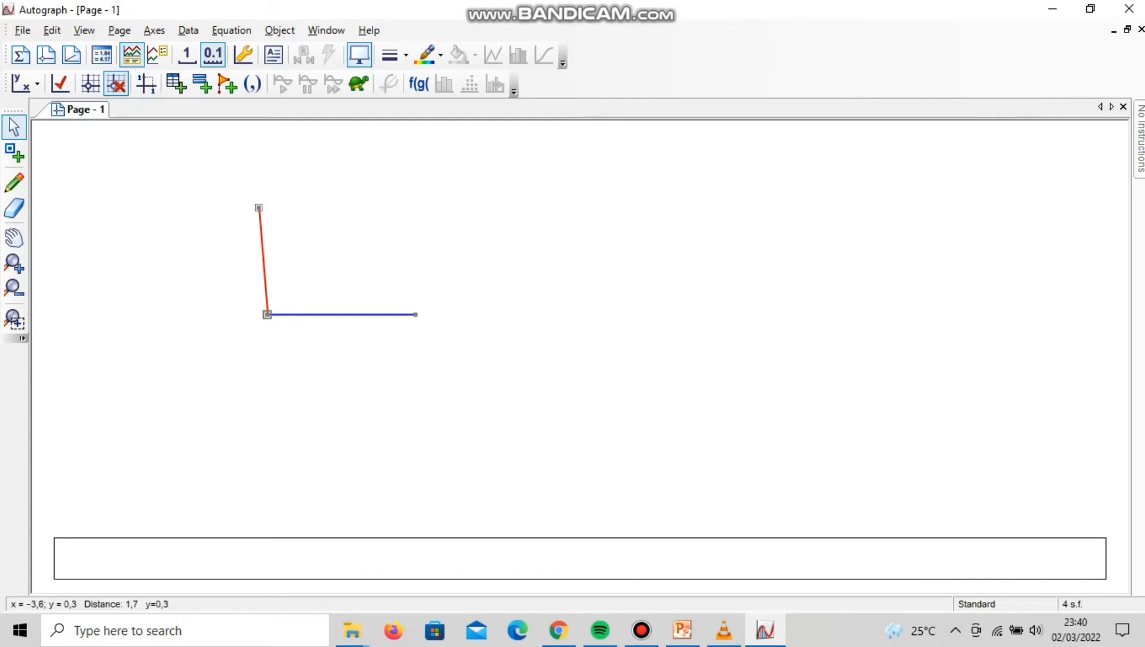
{"action": "left_click", "coordinate": [415, 314]}
{"action": "right_click", "coordinate": [415, 315]}
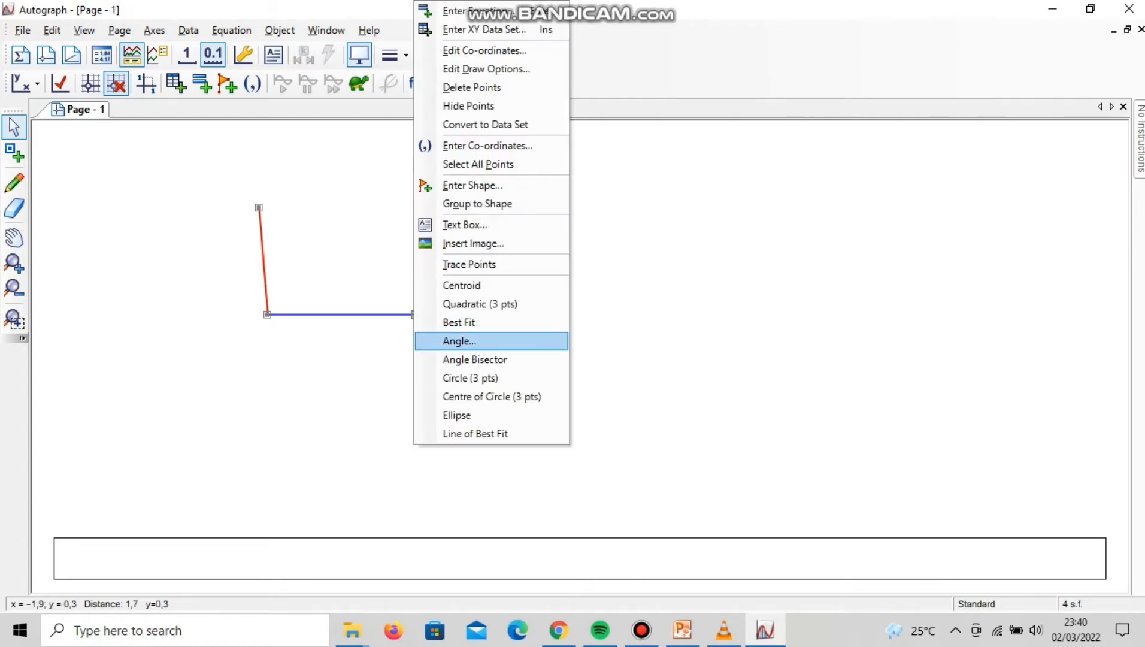
{"action": "left_click", "coordinate": [460, 341]}
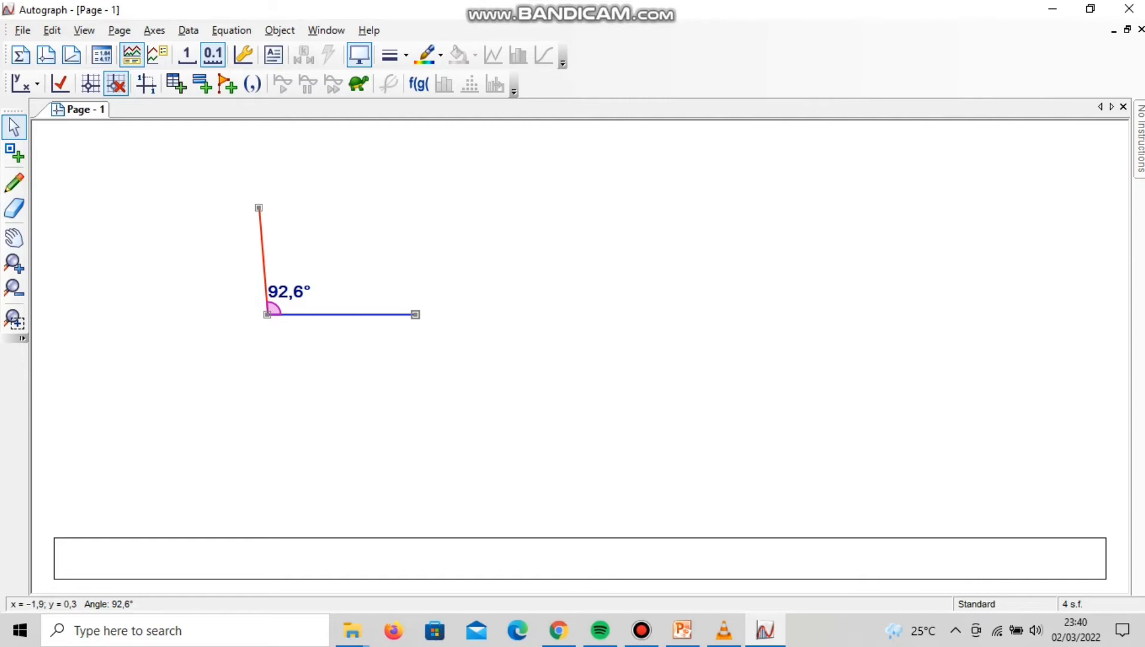
{"action": "left_click_drag", "start_coordinate": [259, 208], "coordinate": [267, 208]}
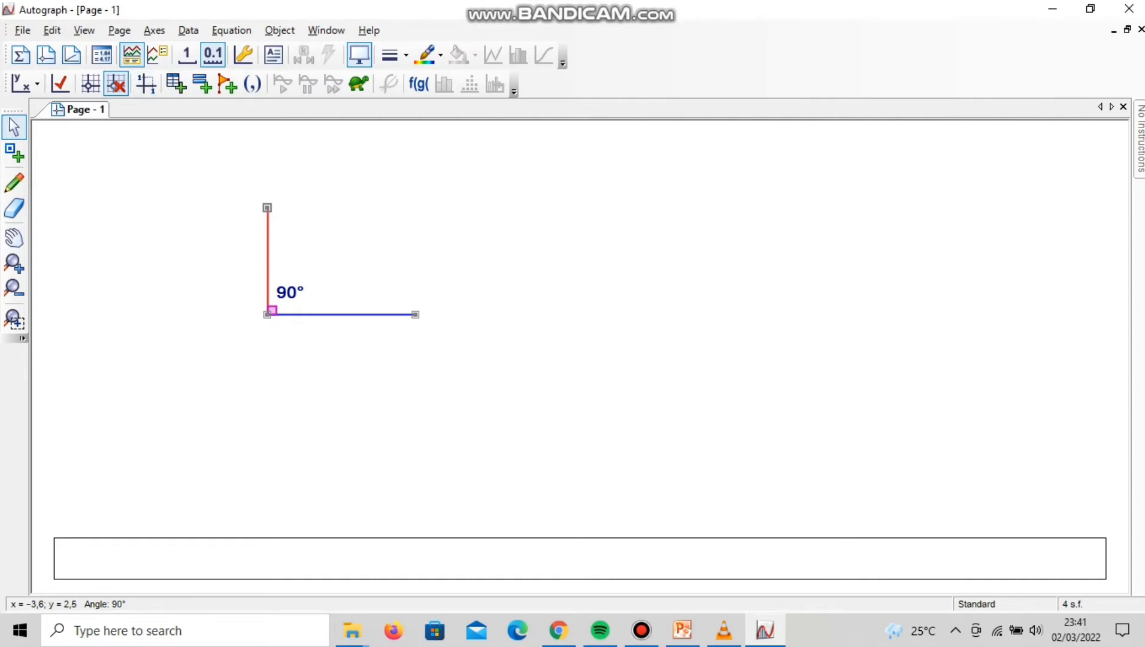
Step: Allow a reflex angle for the angle measure between the two segments
{"action": "left_click", "coordinate": [272, 310]}
{"action": "double_click", "coordinate": [272, 311]}
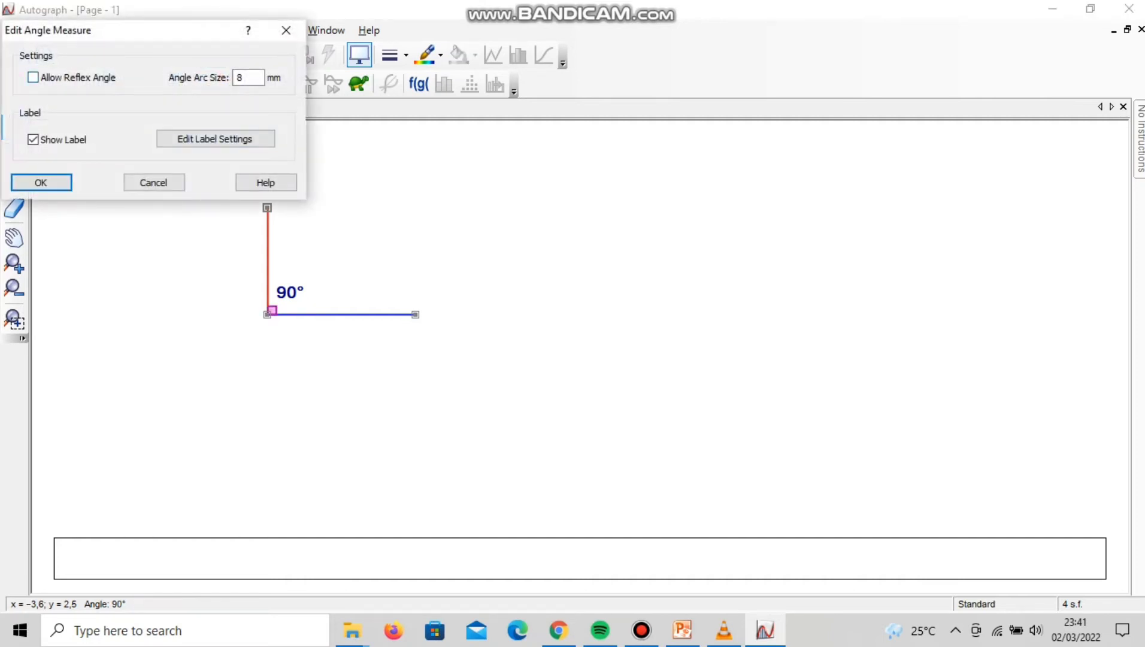
{"action": "left_click", "coordinate": [32, 77]}
{"action": "left_click", "coordinate": [41, 182]}
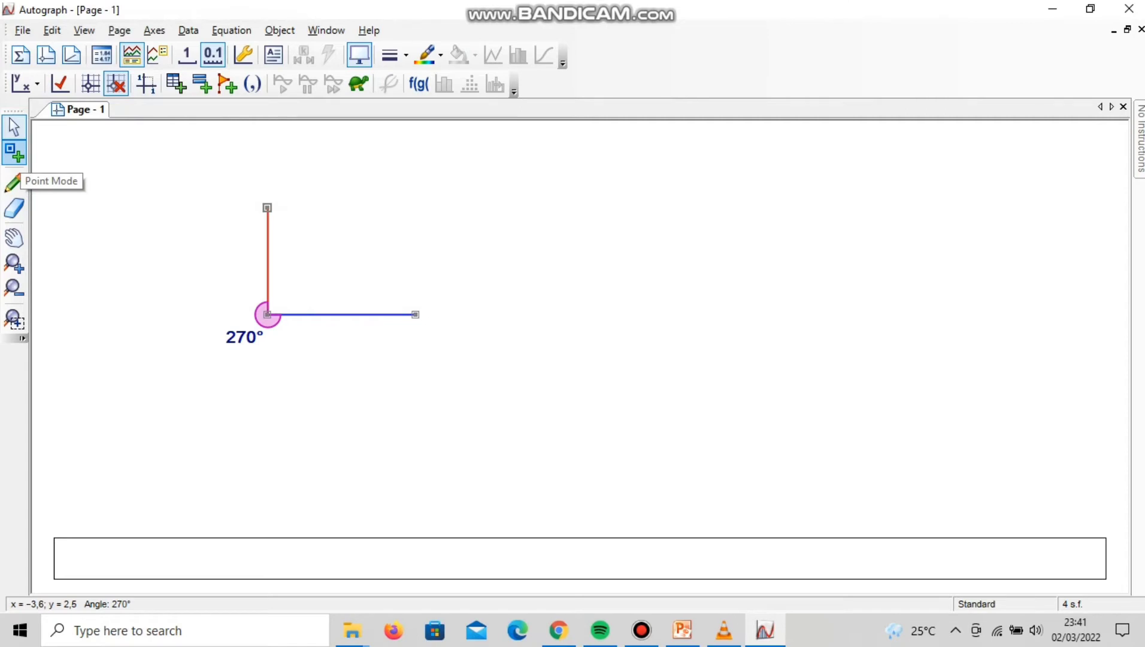
Step: Plot three triangle vertices at about (-0.5, 0.4), (0.6, 2.1) and (1.7, 0.3)
{"action": "left_click", "coordinate": [15, 153]}
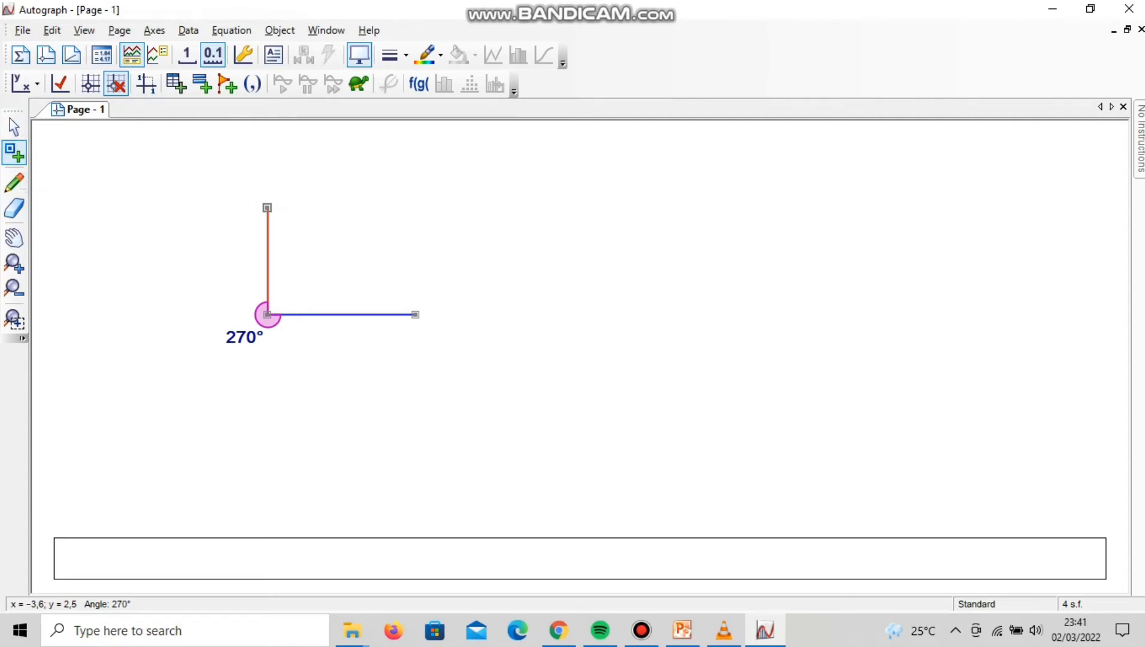
{"action": "left_click", "coordinate": [538, 310]}
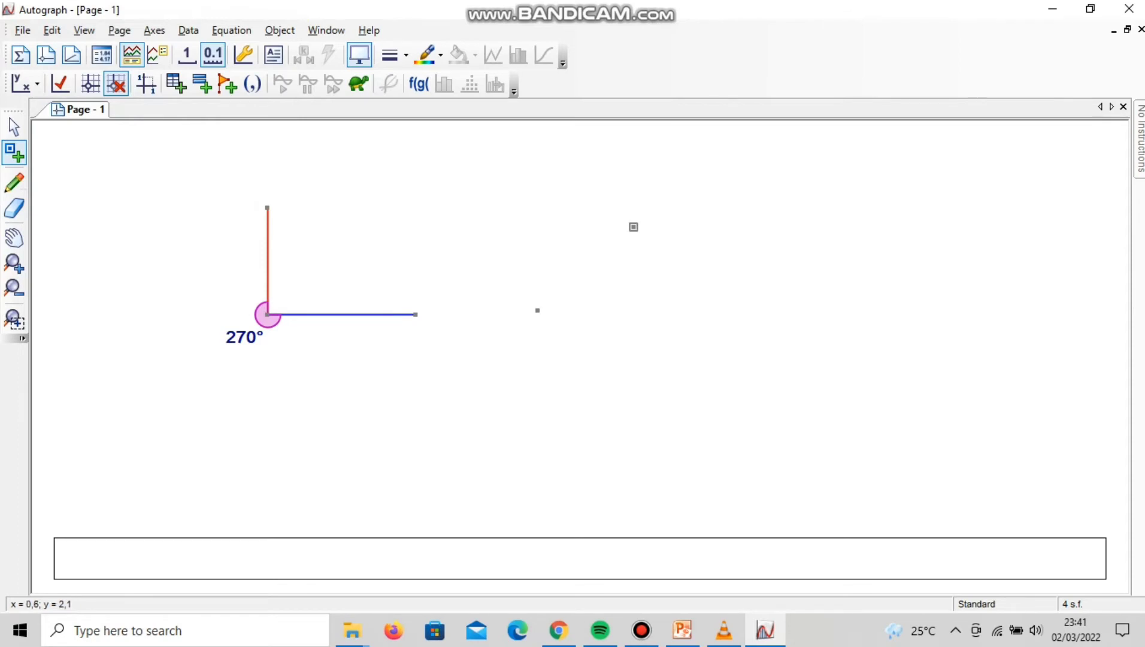
{"action": "left_click", "coordinate": [634, 227]}
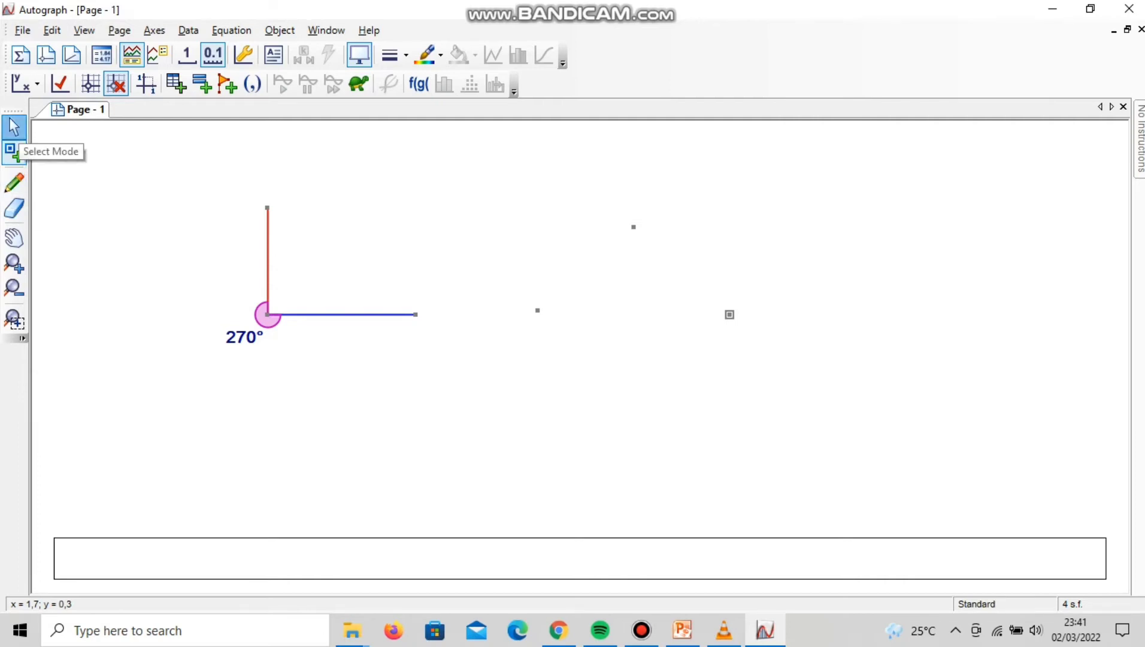
Step: Join the new points at (-0.5, 0.4) and (0.6, 2.1) with a line segment
{"action": "left_click", "coordinate": [14, 127]}
{"action": "key", "text": "Escape"}
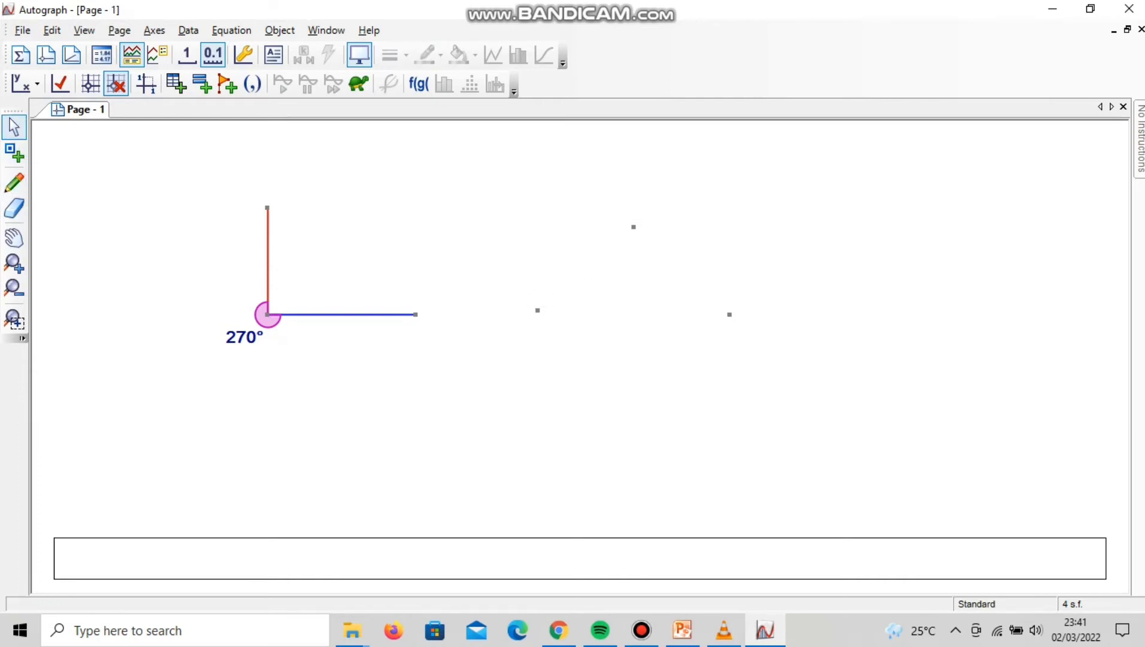
{"action": "left_click_drag", "start_coordinate": [534, 316], "coordinate": [641, 222]}
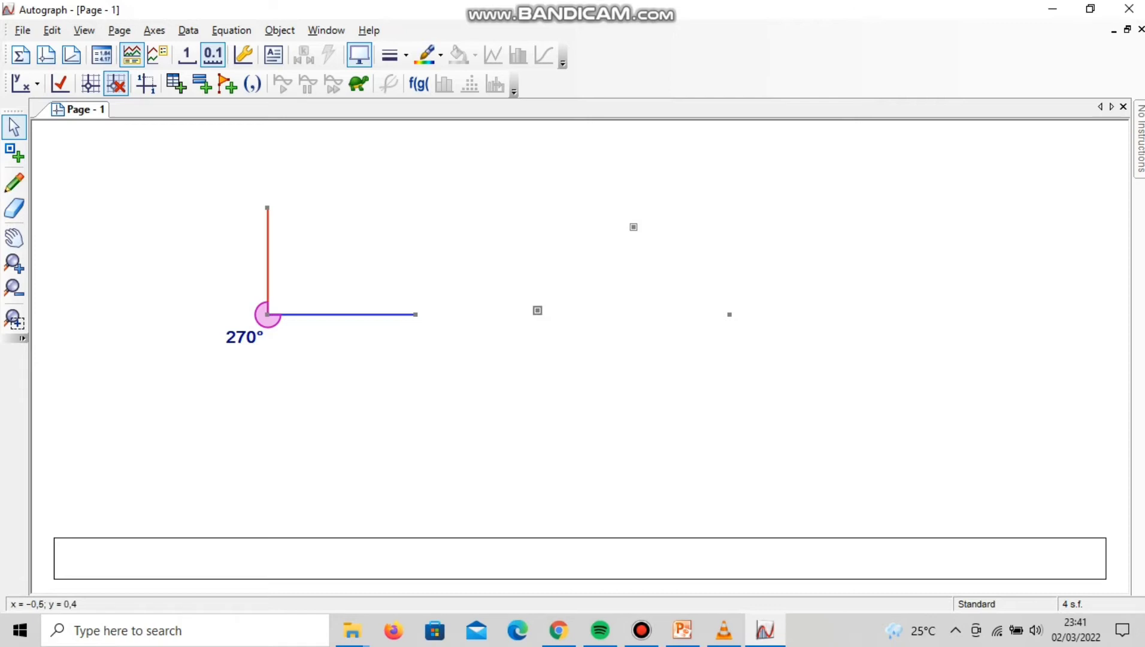
{"action": "right_click", "coordinate": [632, 183]}
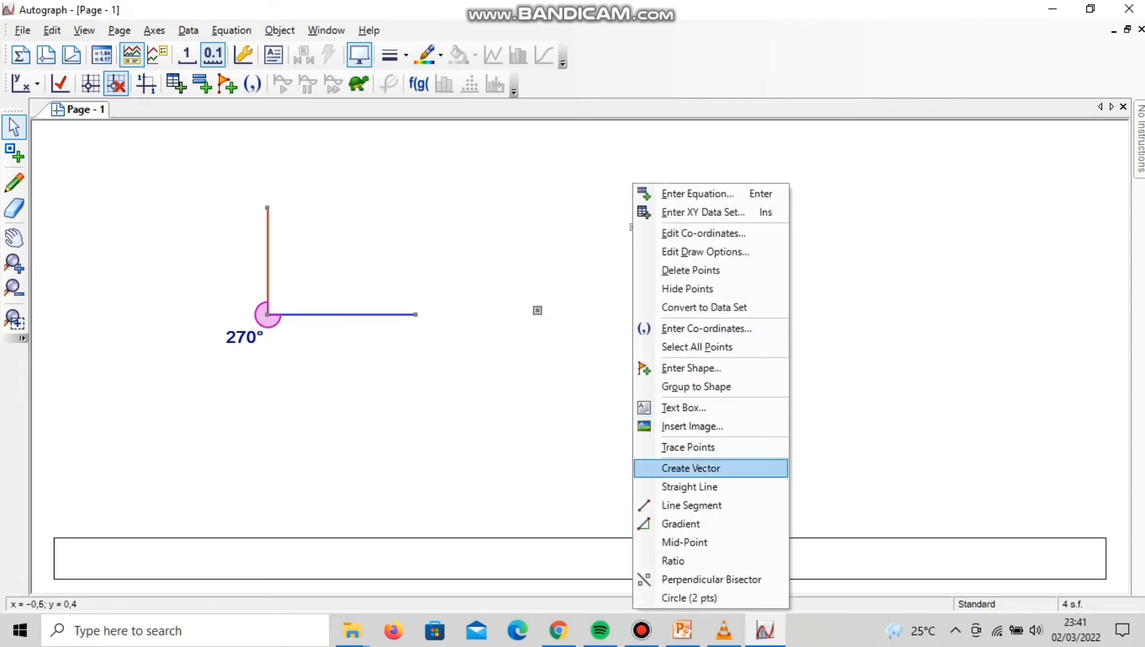
{"action": "left_click", "coordinate": [670, 506]}
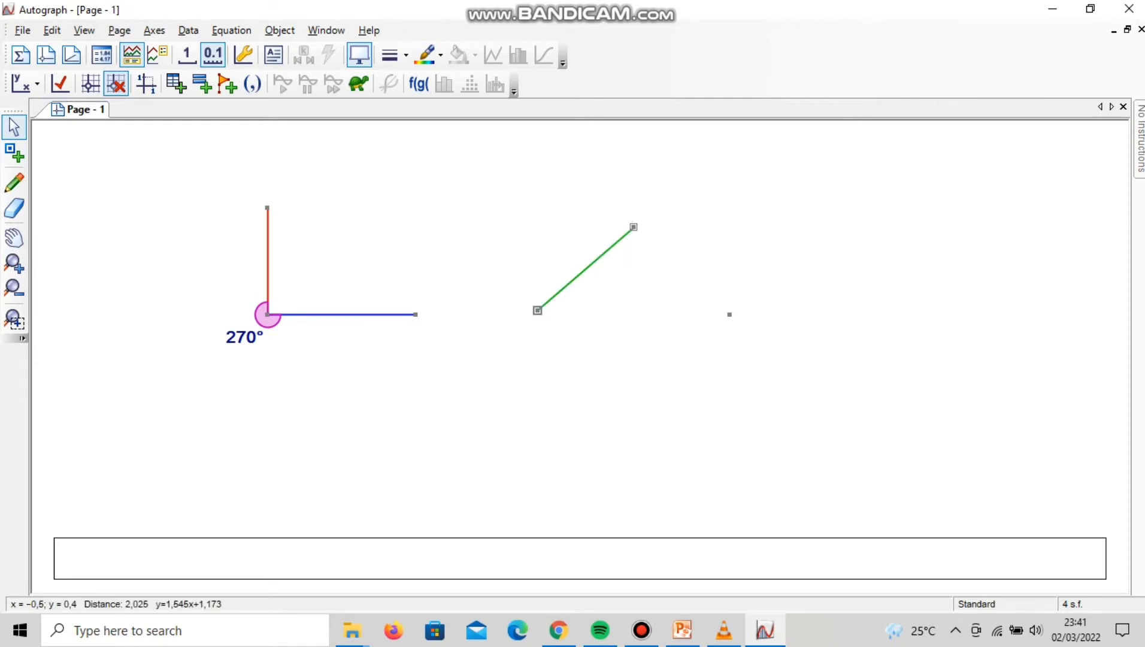
Step: Join the apex at (0.6, 2.1) to the point at (1.7, 0.3) with a line segment
{"action": "left_click_drag", "start_coordinate": [759, 334], "coordinate": [626, 218]}
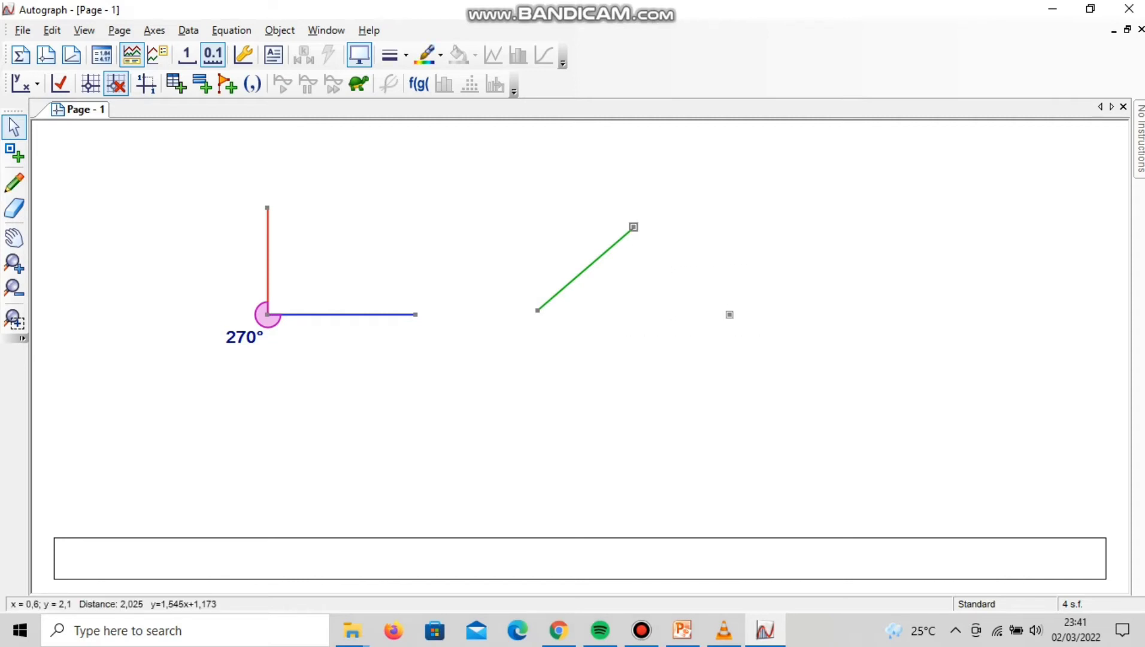
{"action": "right_click", "coordinate": [730, 314]}
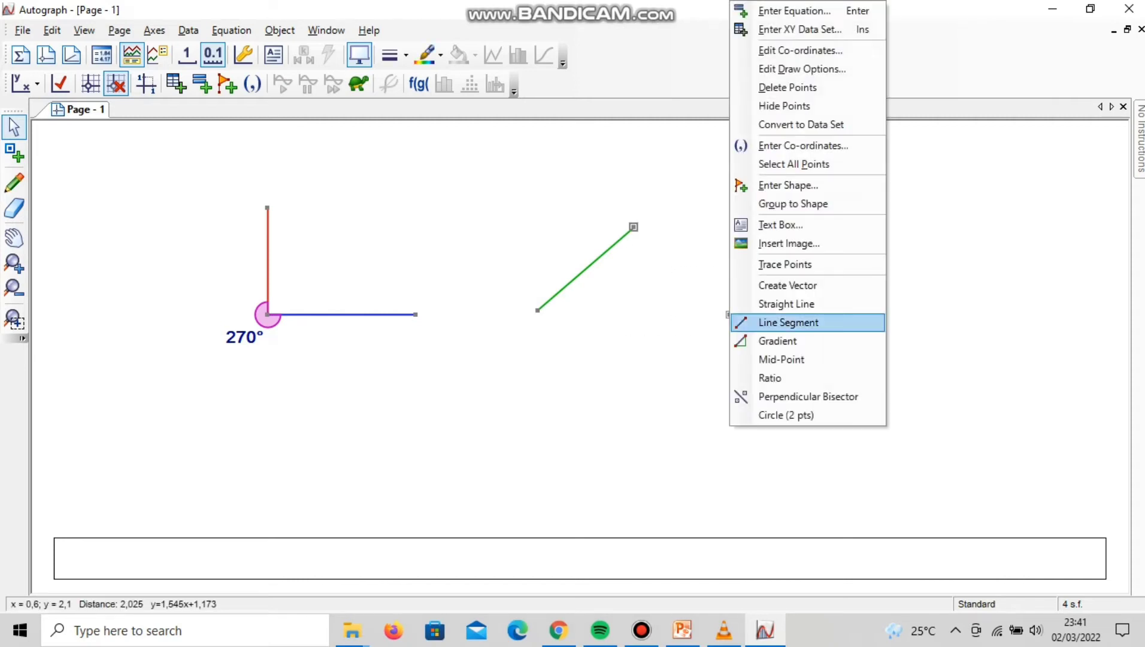
{"action": "left_click", "coordinate": [788, 322]}
{"action": "key", "text": "Escape"}
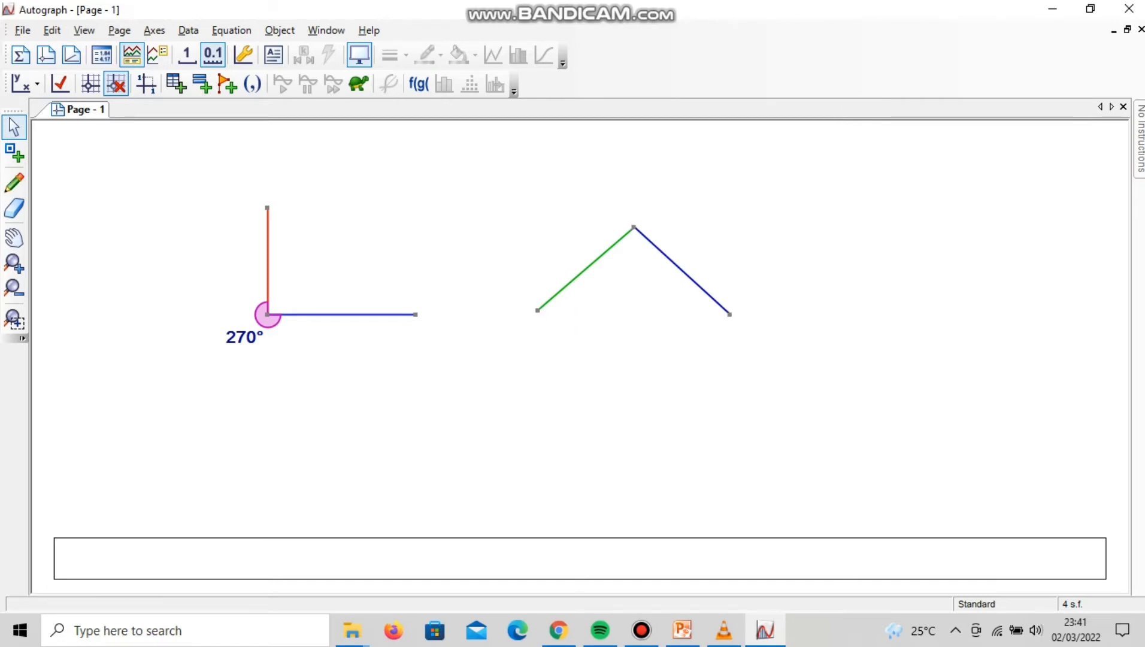
Step: Close the triangle with a line segment between its two base vertices
{"action": "left_click", "coordinate": [537, 310]}
{"action": "left_click", "coordinate": [730, 315]}
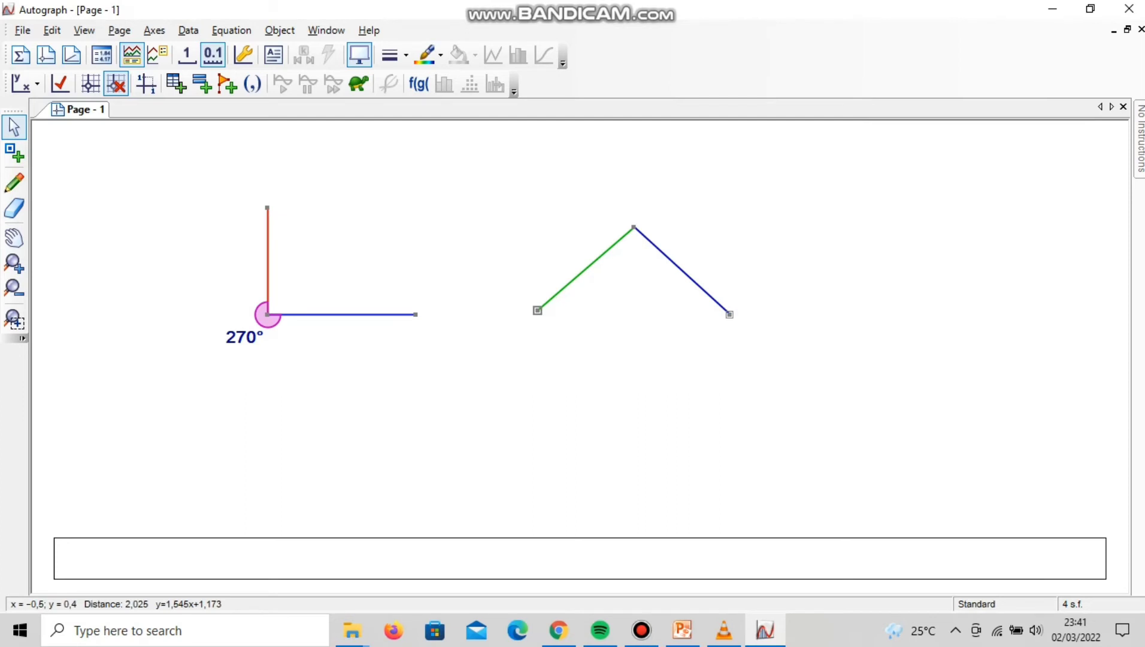
{"action": "right_click", "coordinate": [729, 315]}
{"action": "left_click", "coordinate": [786, 323]}
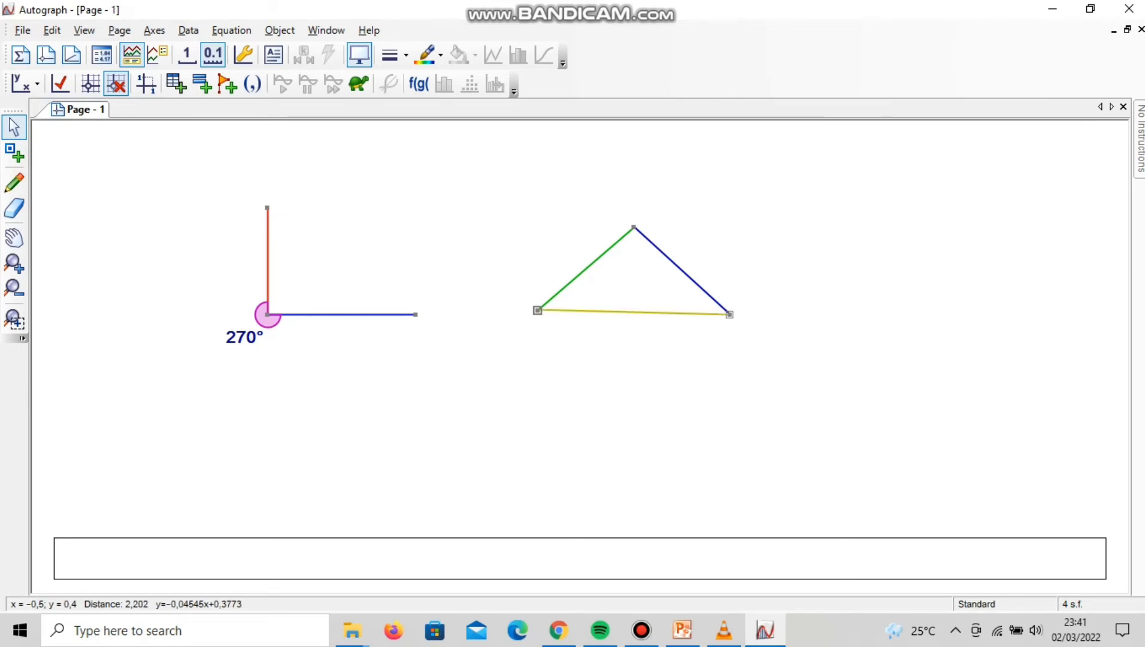
{"action": "key", "text": "Escape"}
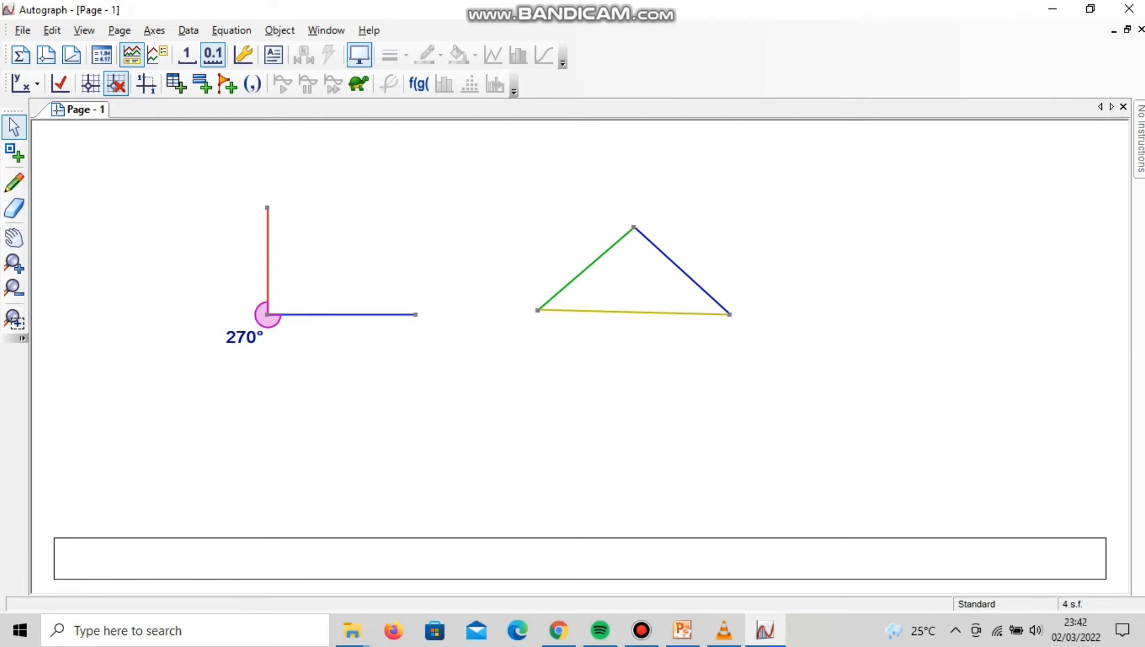
Step: Add a labelled, non-reflex angle measure at the triangle's apex with an 8 mm arc
{"action": "left_click", "coordinate": [537, 311]}
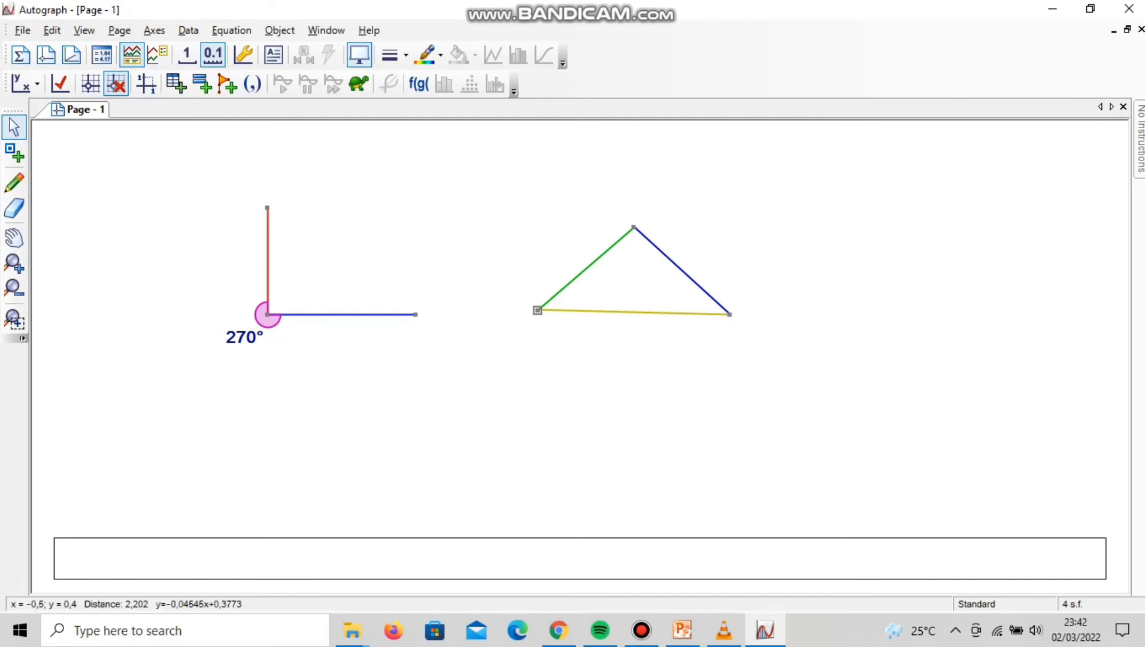
{"action": "left_click", "coordinate": [633, 227]}
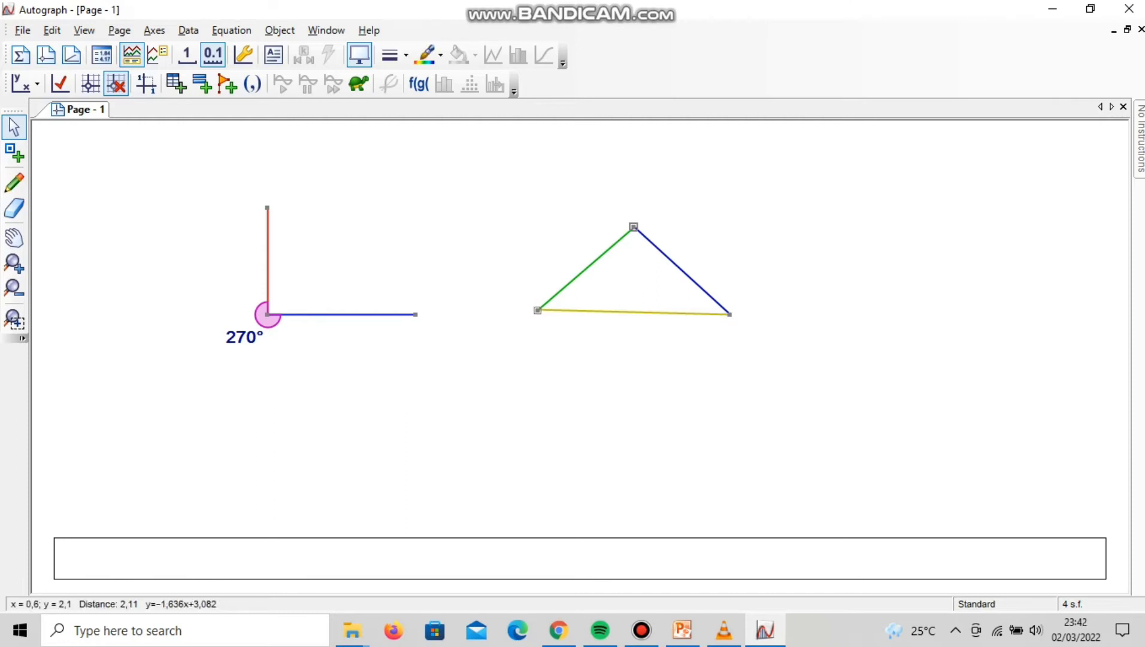
{"action": "left_click", "coordinate": [729, 315]}
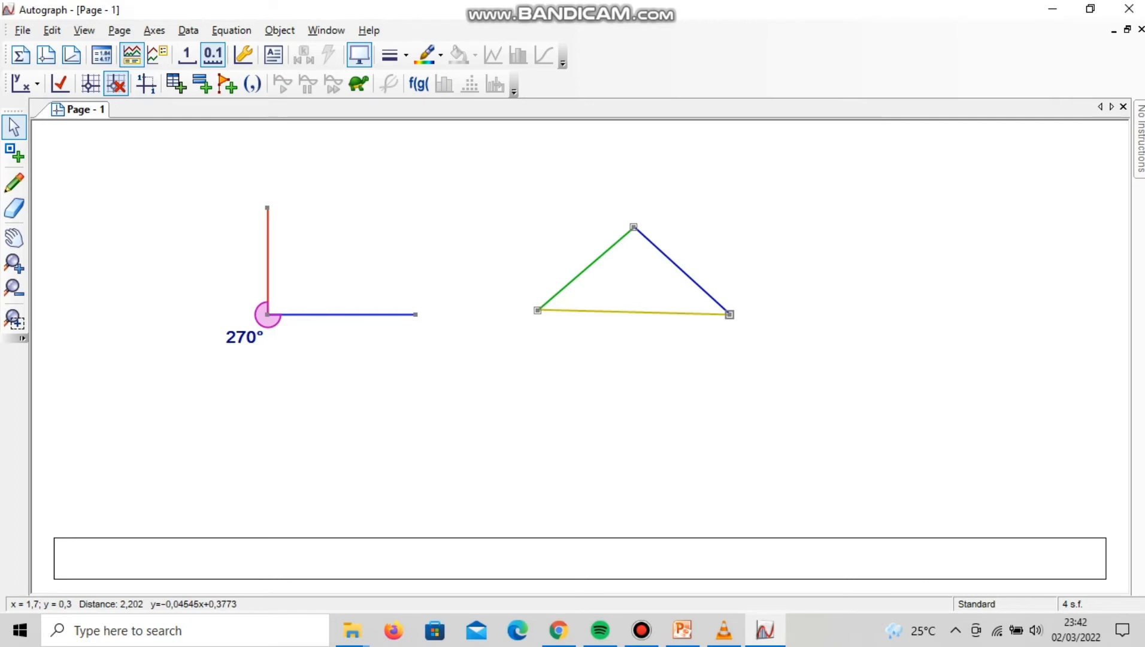
{"action": "right_click", "coordinate": [729, 314]}
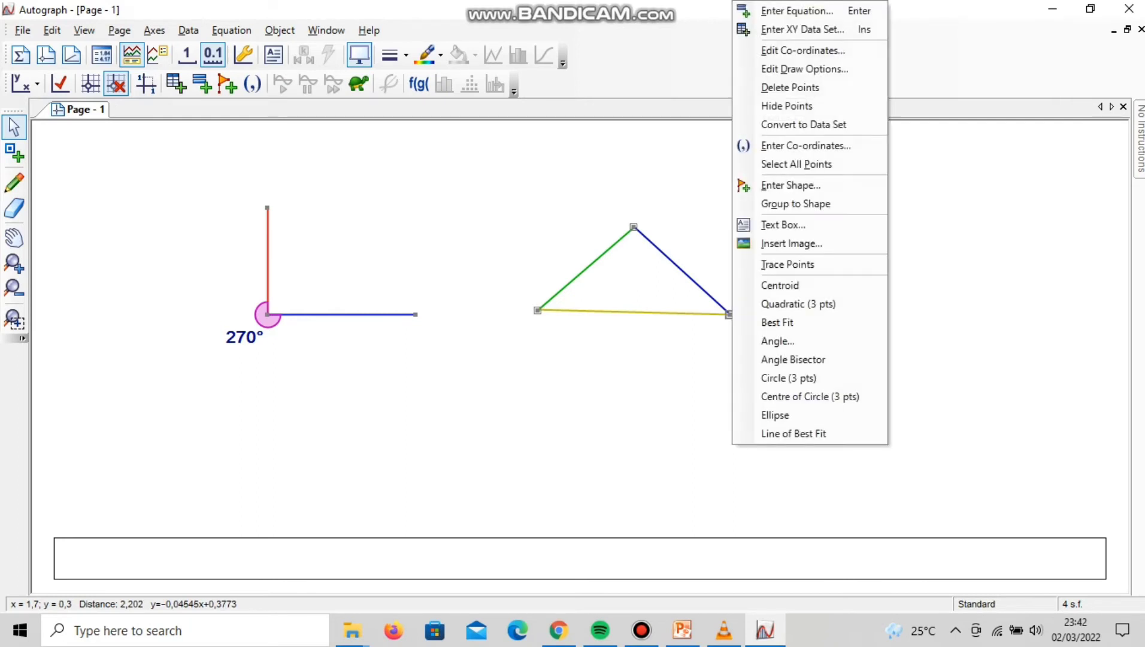
{"action": "left_click", "coordinate": [778, 341]}
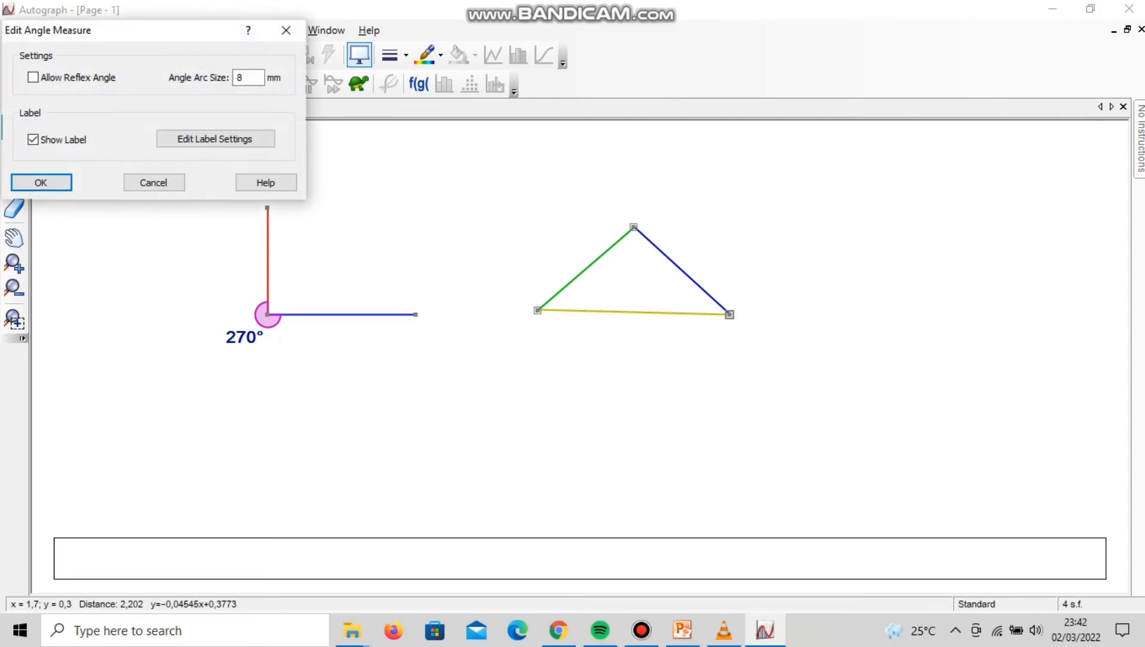
{"action": "left_click", "coordinate": [41, 183]}
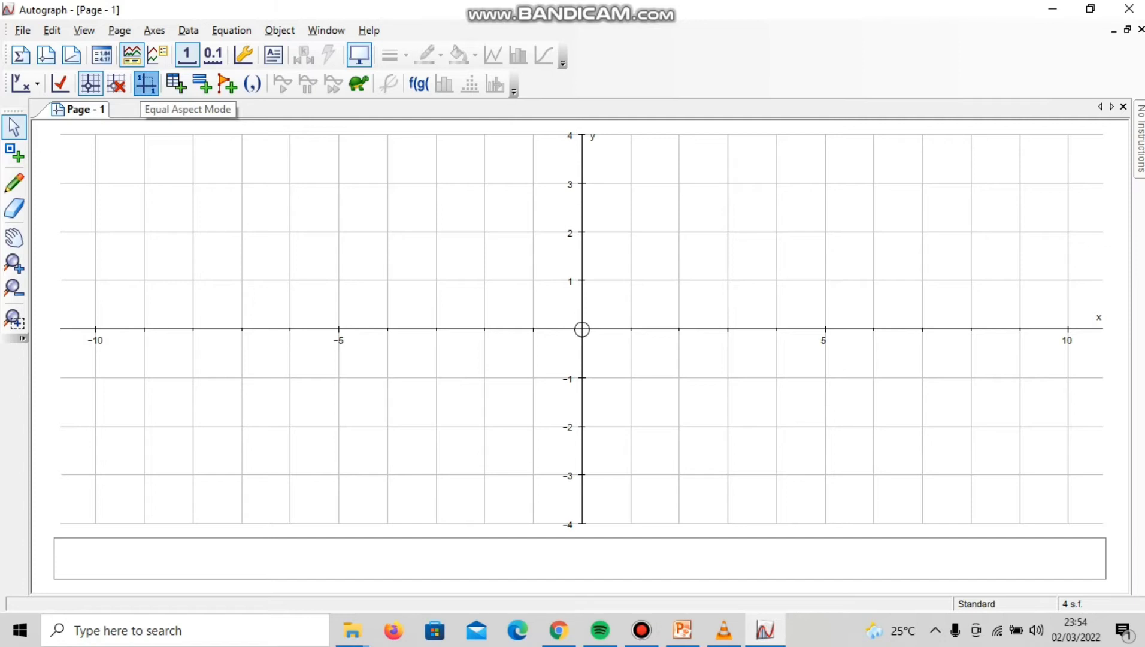
Step: Turn on equal aspect and draw a circle of radius 2 centred on a point plotted at the origin
{"action": "left_click", "coordinate": [145, 84]}
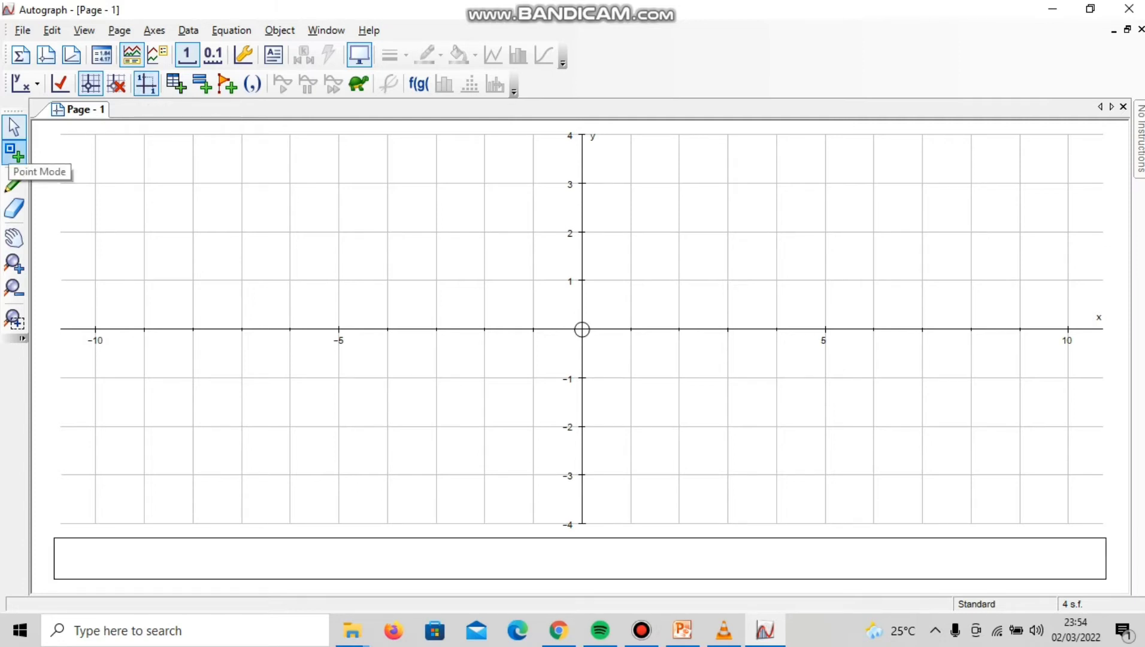
{"action": "left_click", "coordinate": [14, 153]}
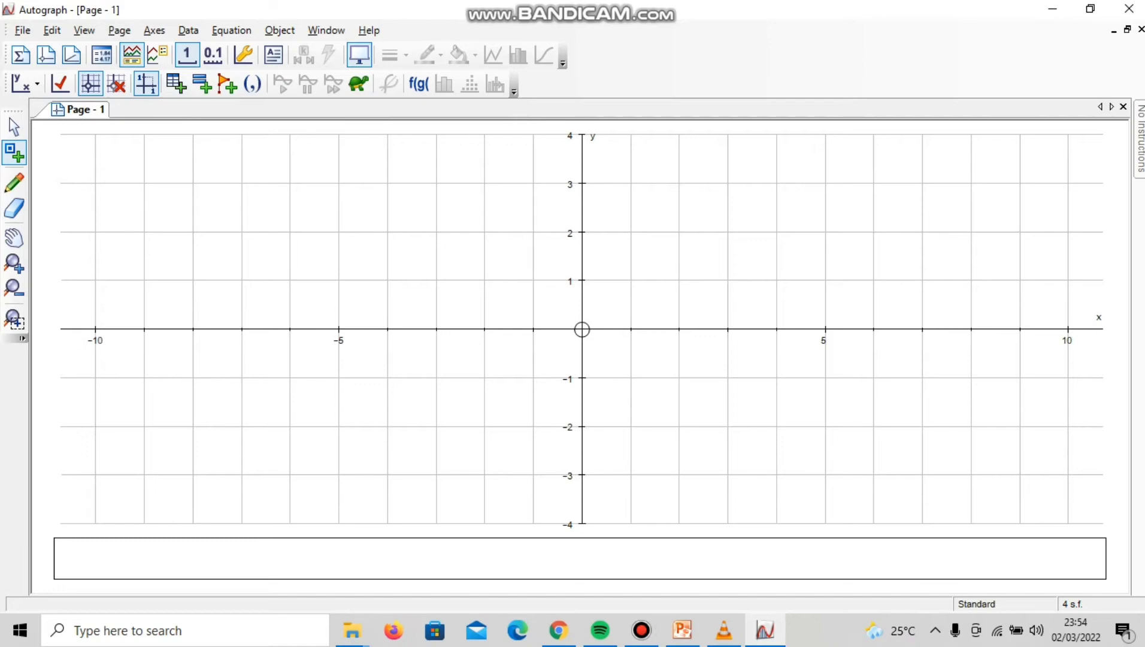
{"action": "left_click", "coordinate": [583, 329]}
{"action": "right_click", "coordinate": [583, 328]}
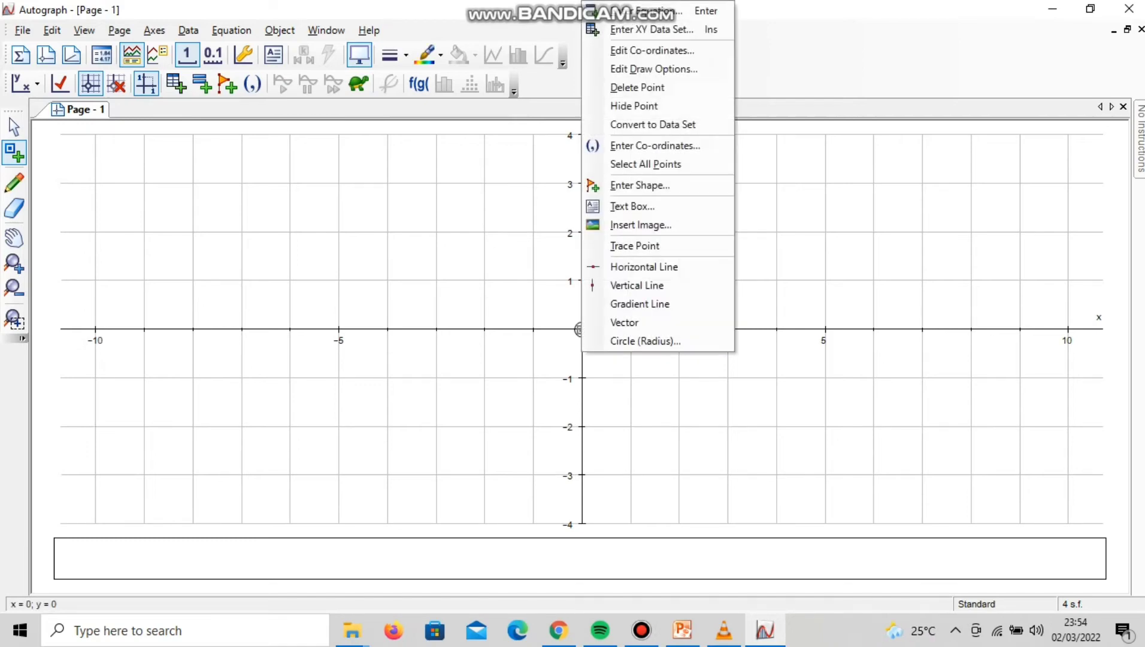
{"action": "left_click", "coordinate": [646, 341]}
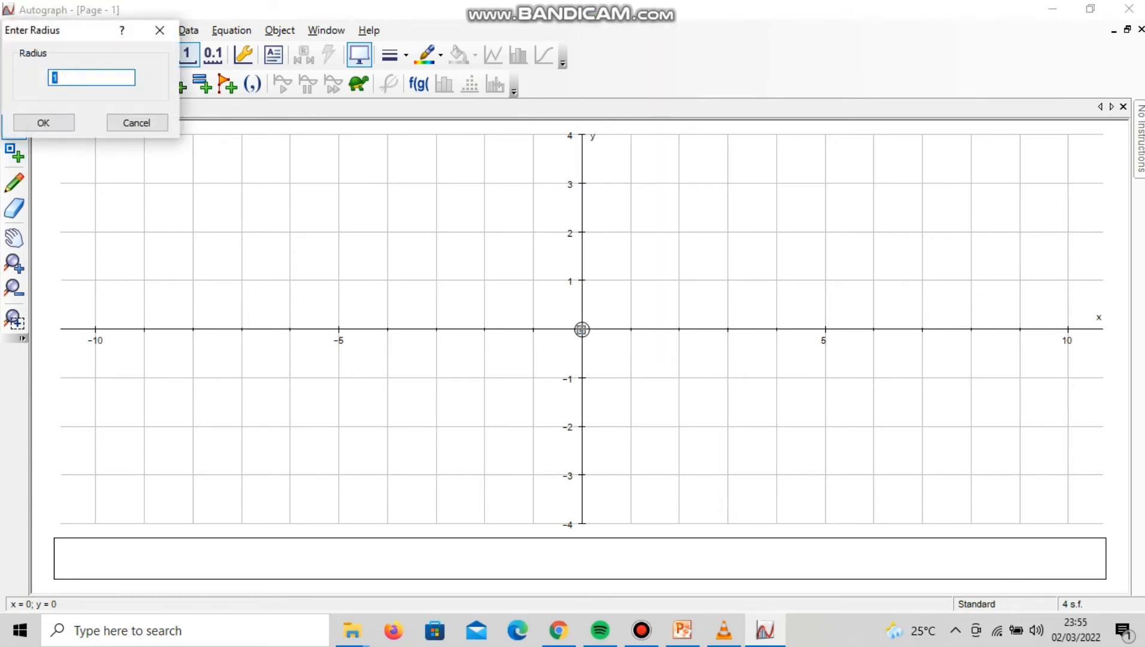
{"action": "type", "text": "2"}
{"action": "key", "text": "Return"}
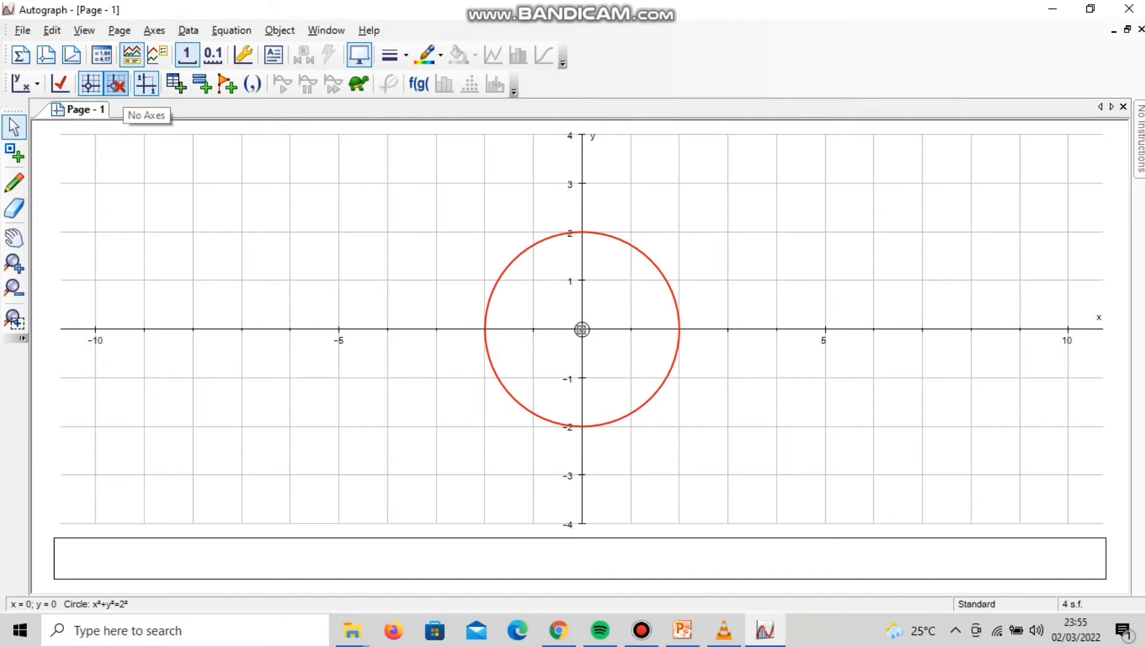
Step: Hide the axes and plot three points on the circle at about (-1.5, 1.3), (0.7, 1.9) and (0.5, -1.9)
{"action": "left_click", "coordinate": [116, 83]}
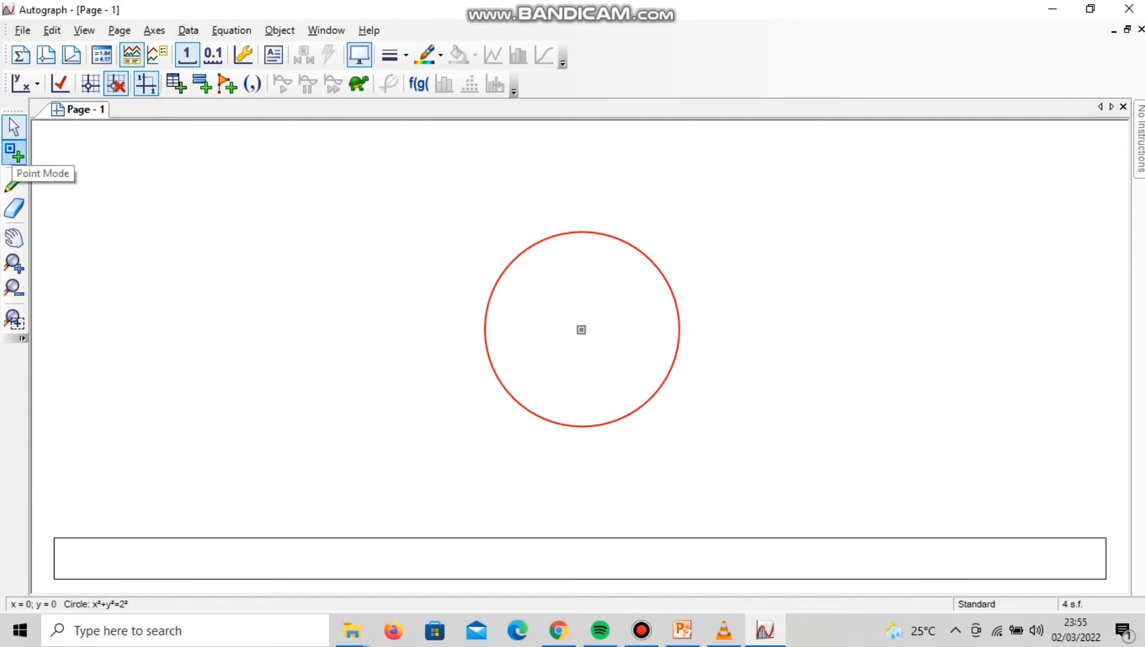
{"action": "left_click", "coordinate": [14, 153]}
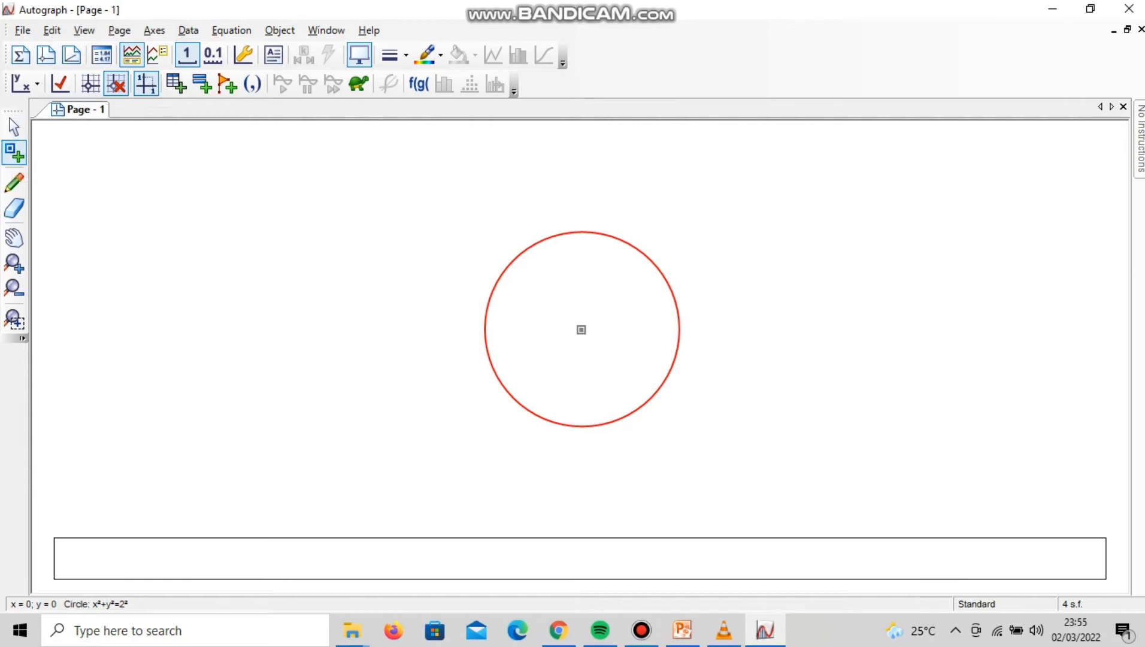
{"action": "left_click", "coordinate": [581, 329]}
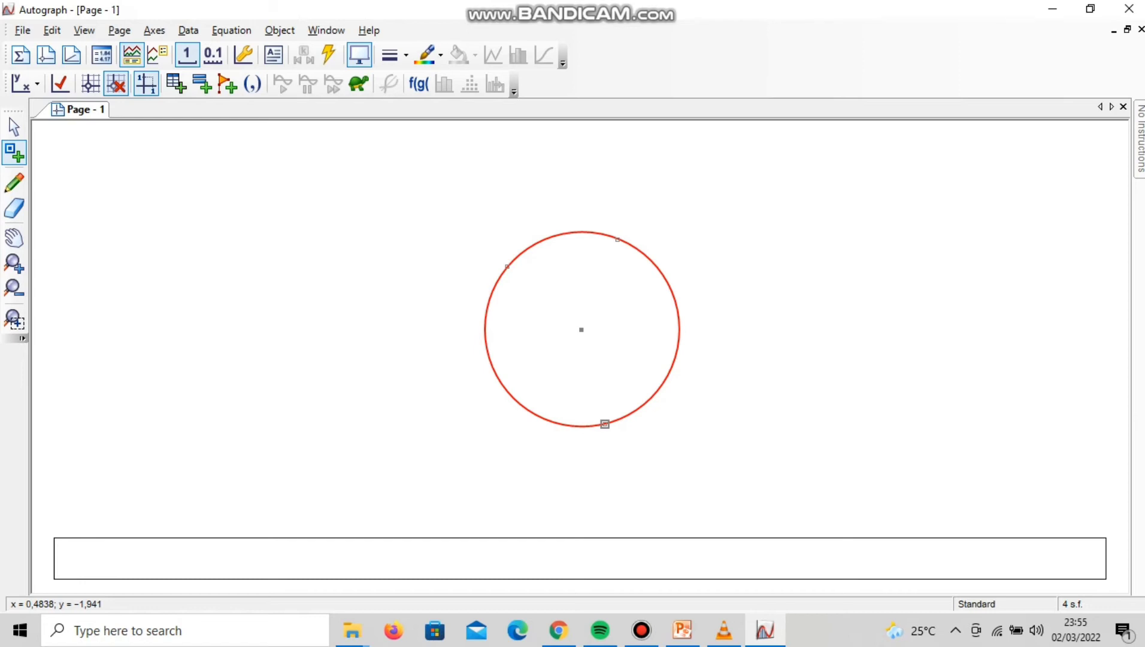
Step: Join the circumference point at about (-1.5, 1.3) to the circle's centre with a line segment
{"action": "left_click", "coordinate": [14, 127]}
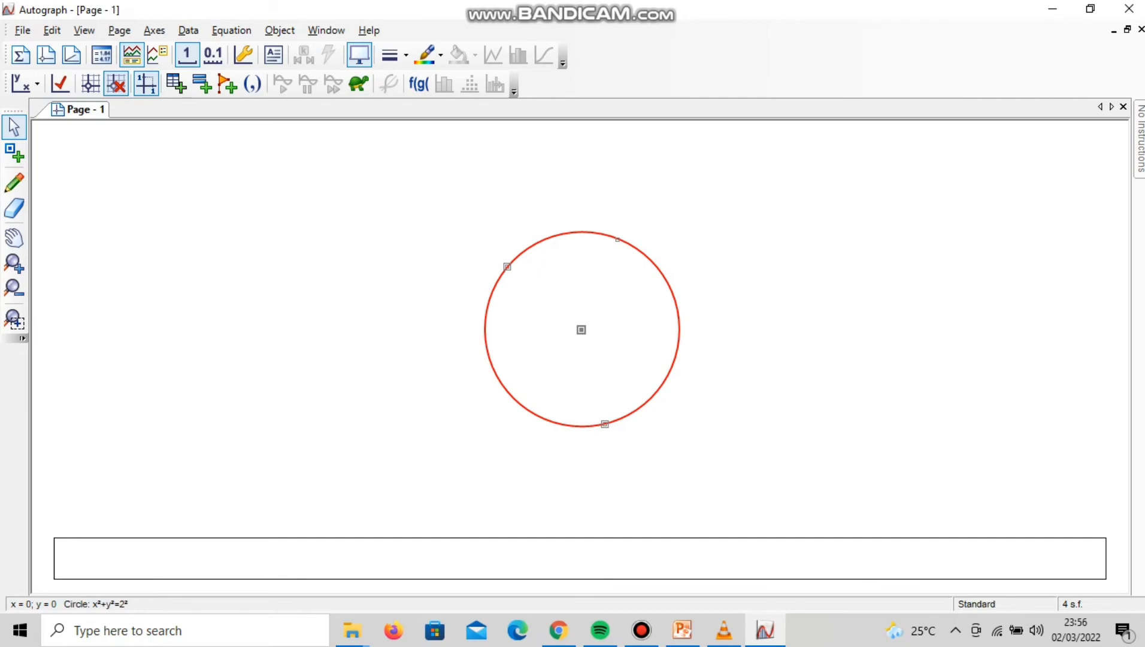
{"action": "right_click", "coordinate": [581, 329]}
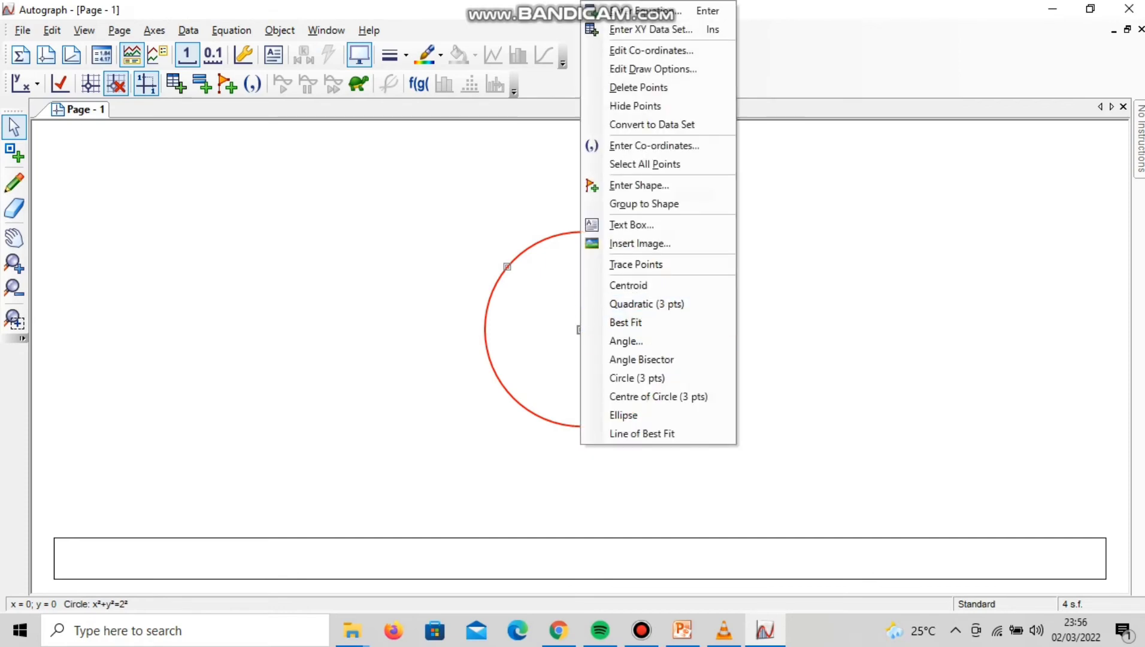
{"action": "key", "text": "Escape"}
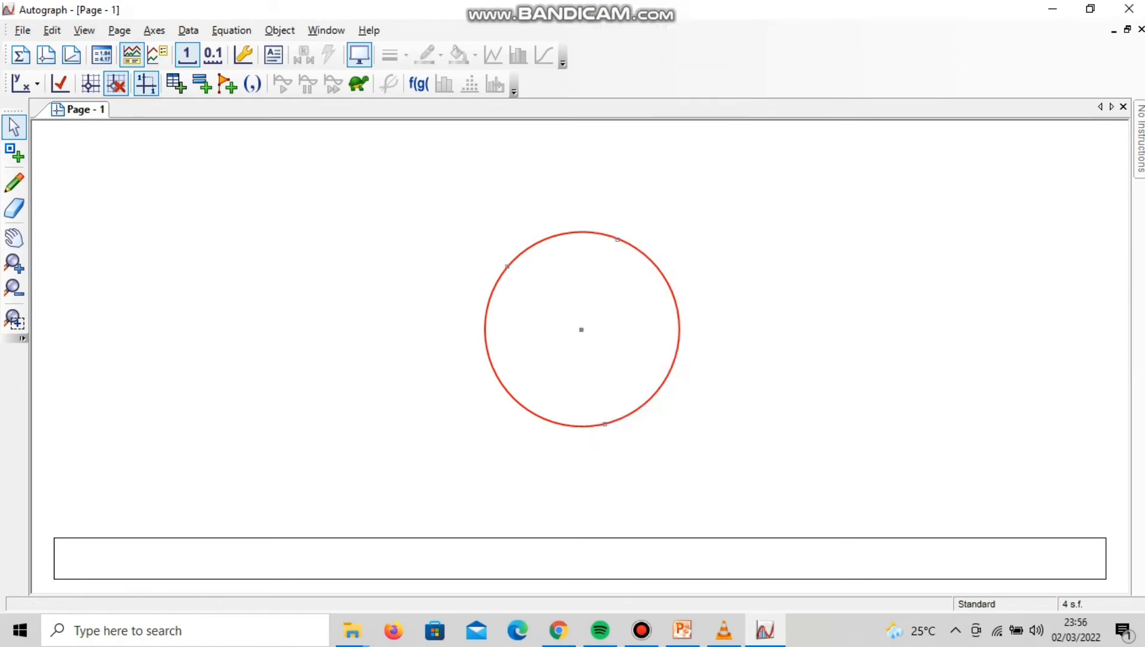
{"action": "left_click", "coordinate": [507, 266]}
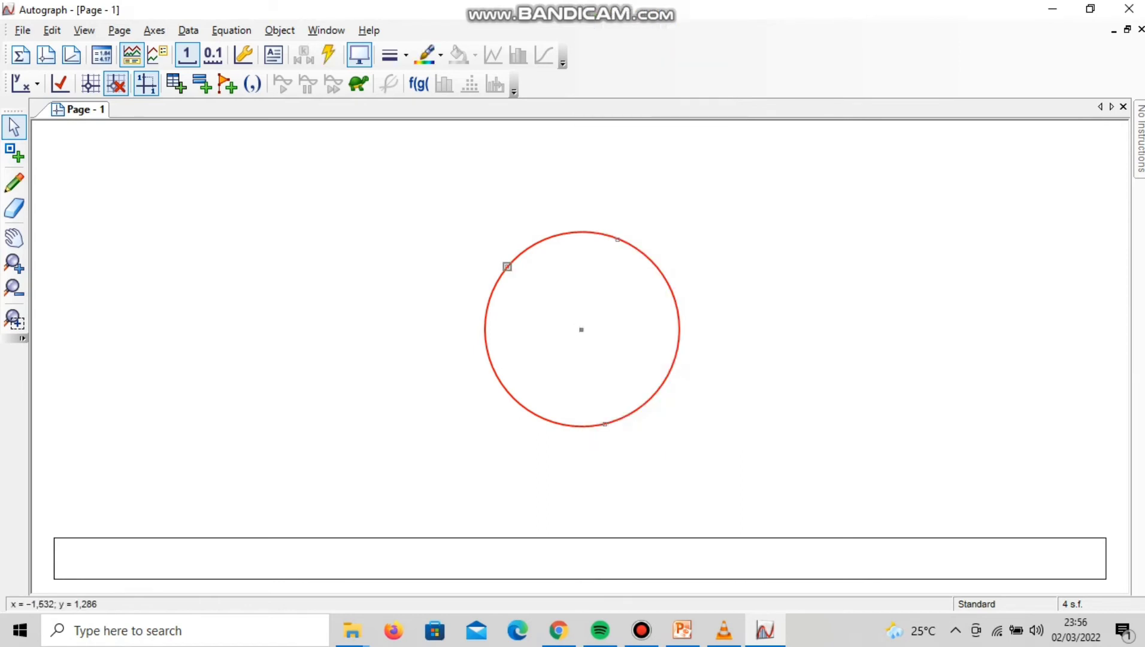
{"action": "left_click", "coordinate": [581, 329]}
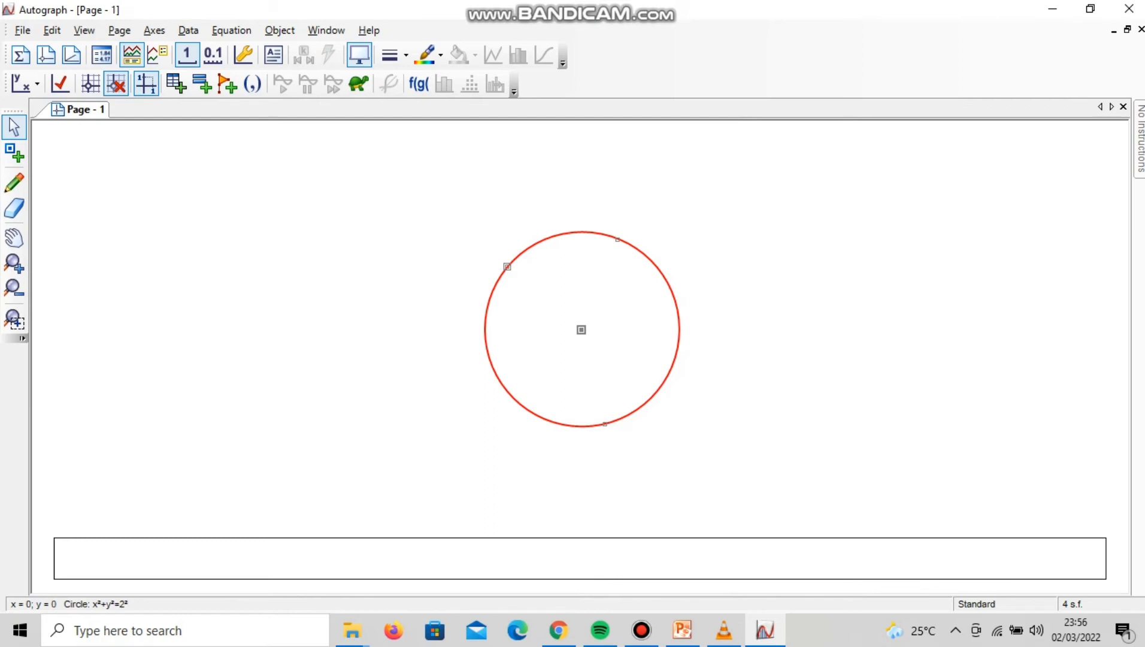
{"action": "right_click", "coordinate": [581, 329]}
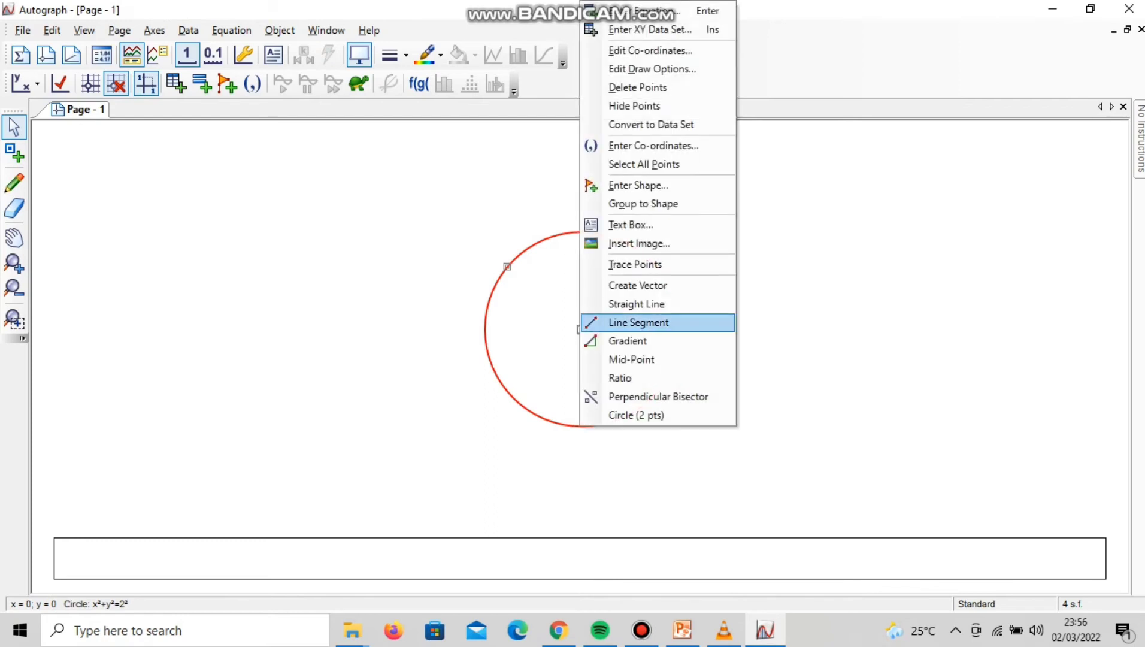
{"action": "left_click", "coordinate": [639, 322]}
{"action": "left_click", "coordinate": [638, 322]}
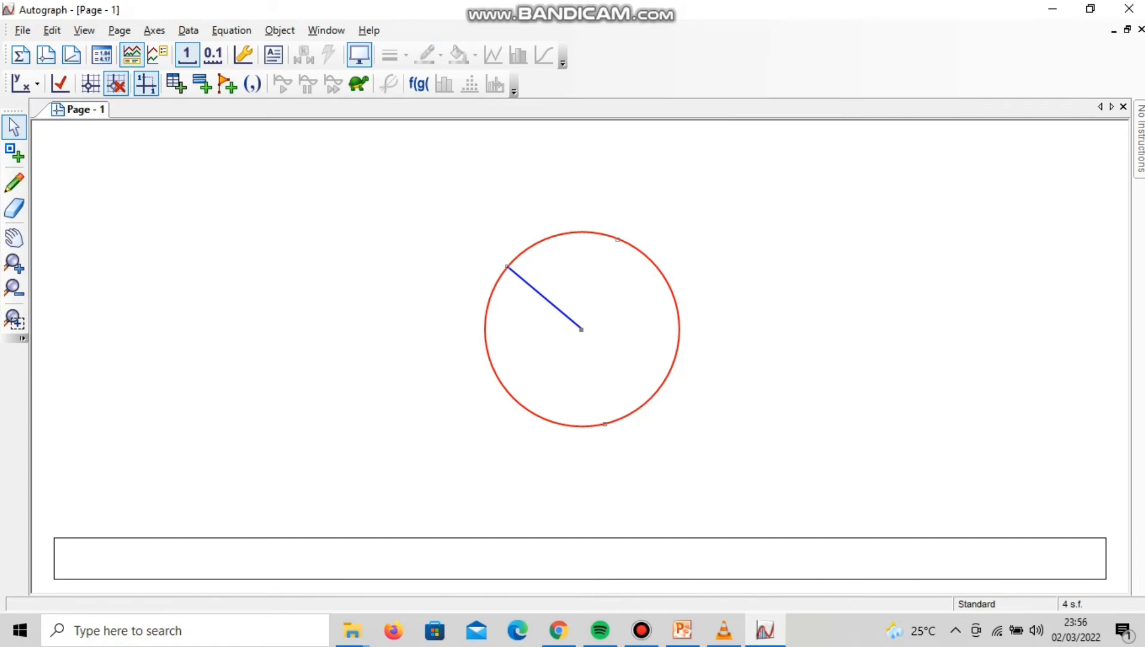
Step: Join the circle's centre to the circumference point at about (0.7, 1.9) with a line segment
{"action": "left_click", "coordinate": [581, 329]}
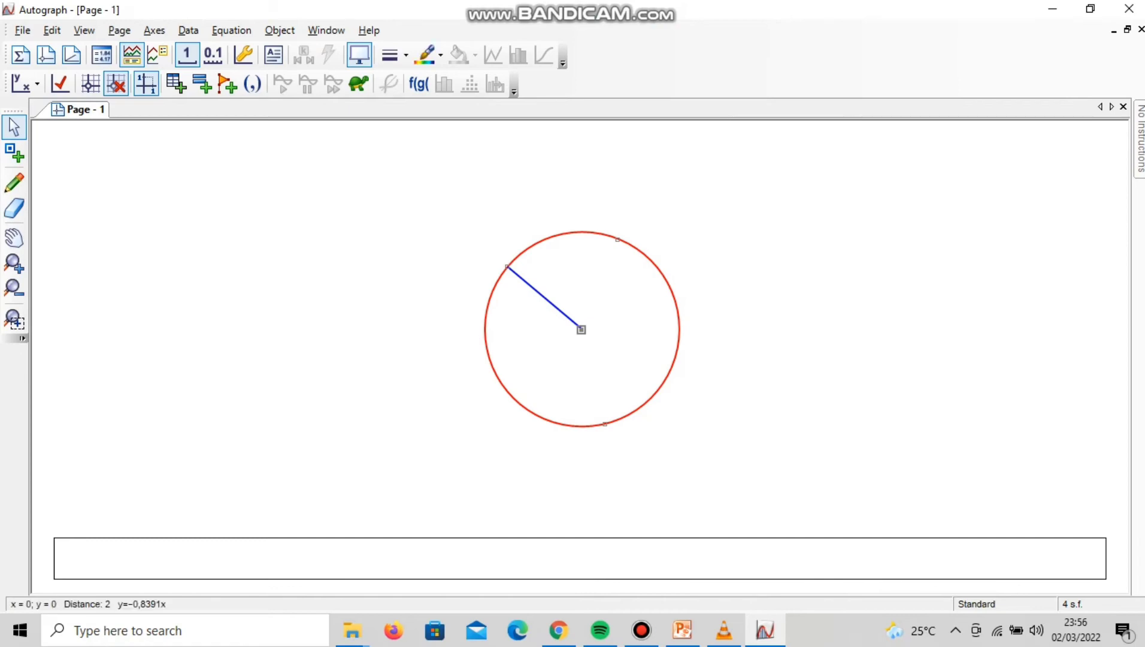
{"action": "left_click", "coordinate": [617, 239]}
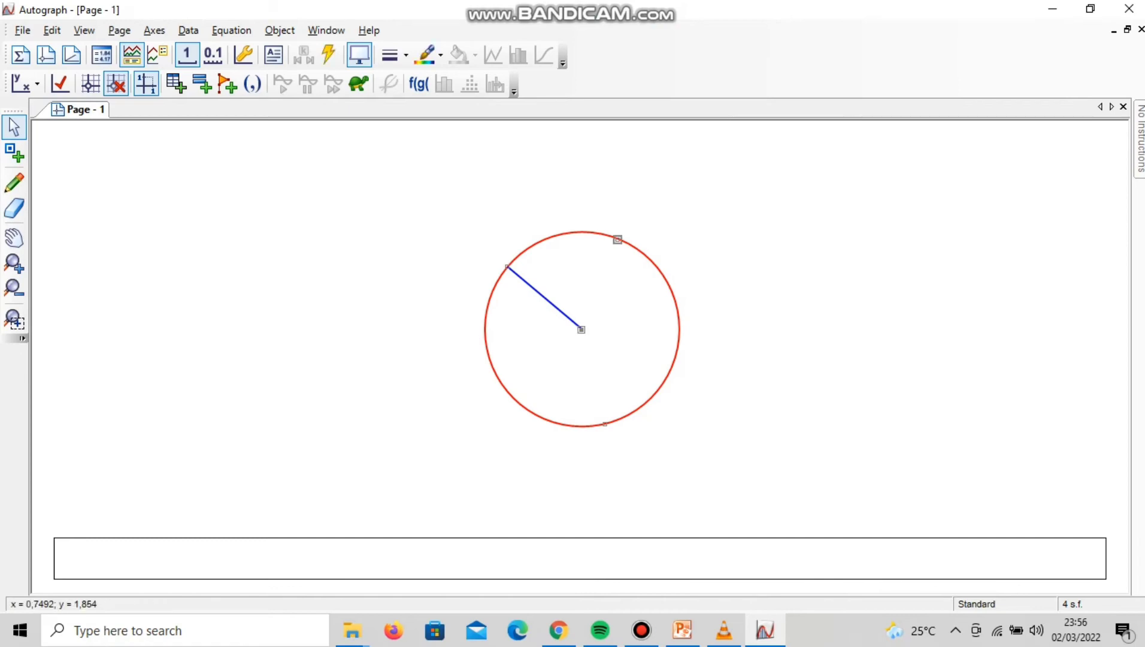
{"action": "right_click", "coordinate": [618, 240]}
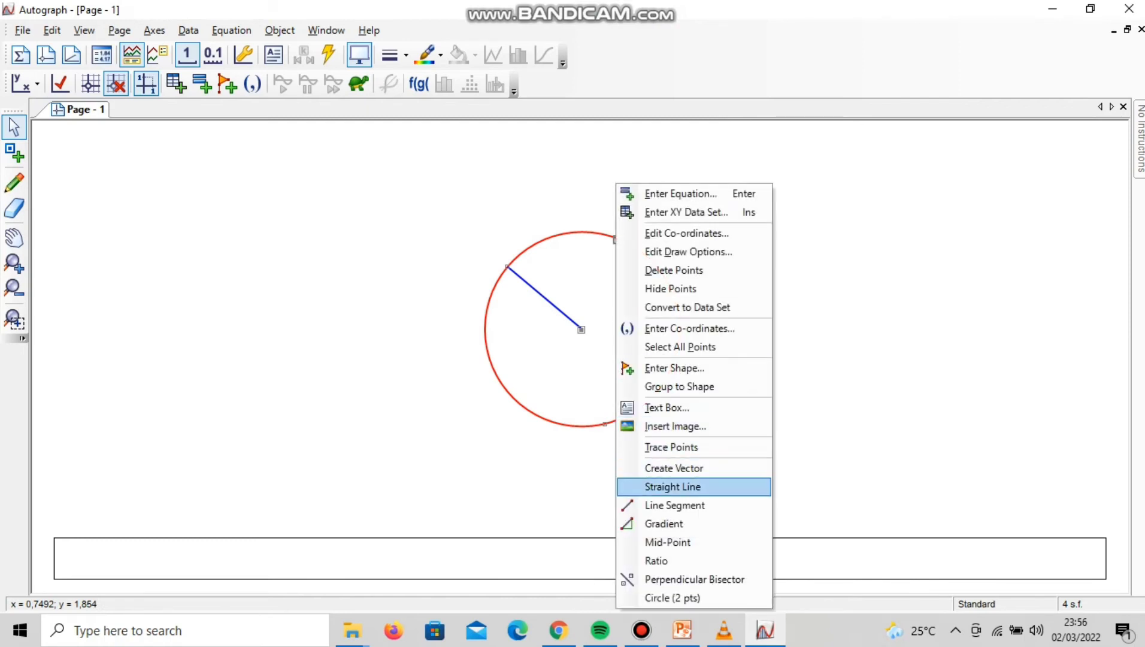
{"action": "left_click", "coordinate": [674, 505]}
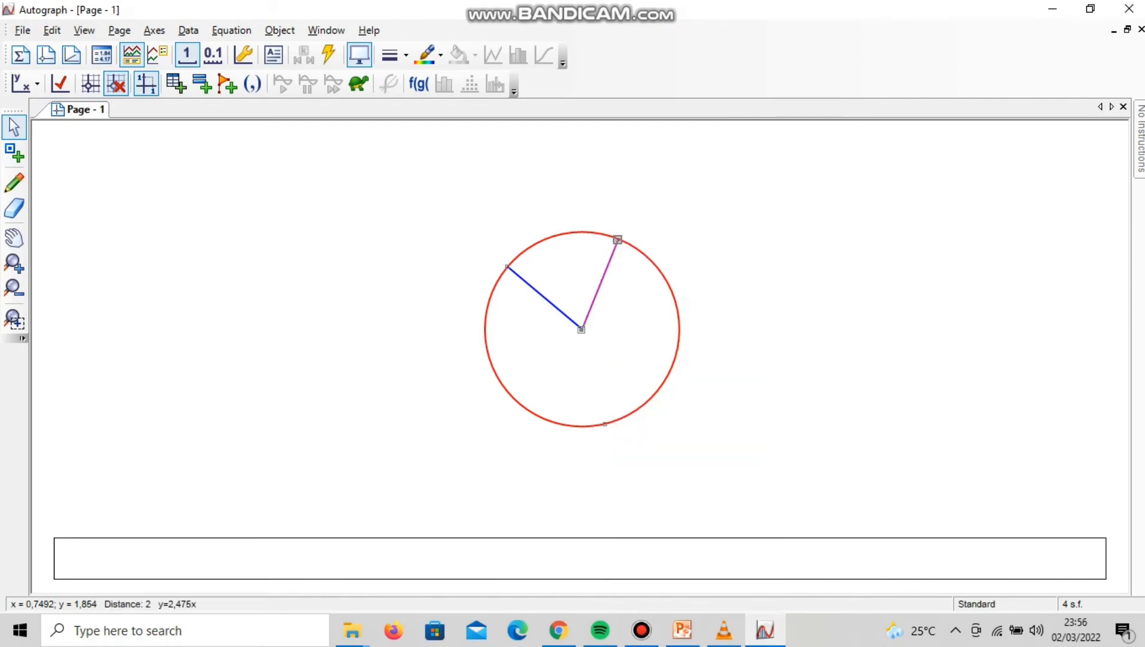
{"action": "key", "text": "Escape"}
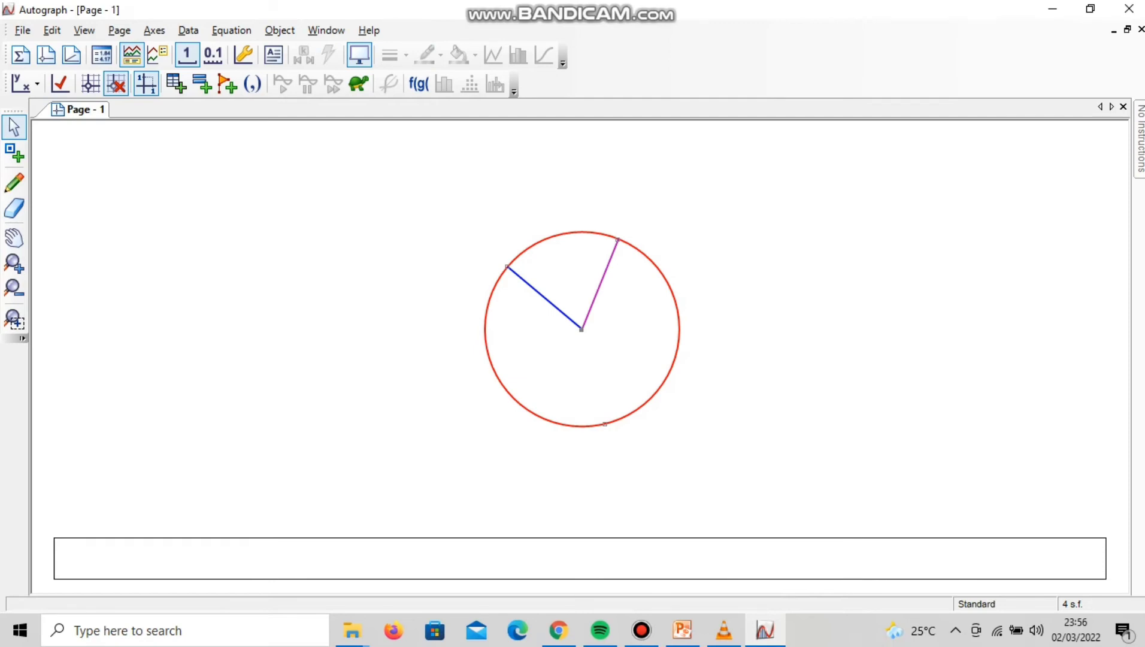
Step: Draw a chord as a line segment between the circumference points at about (-1.5, 1.3) and (0.5, -1.9)
{"action": "left_click", "coordinate": [507, 266]}
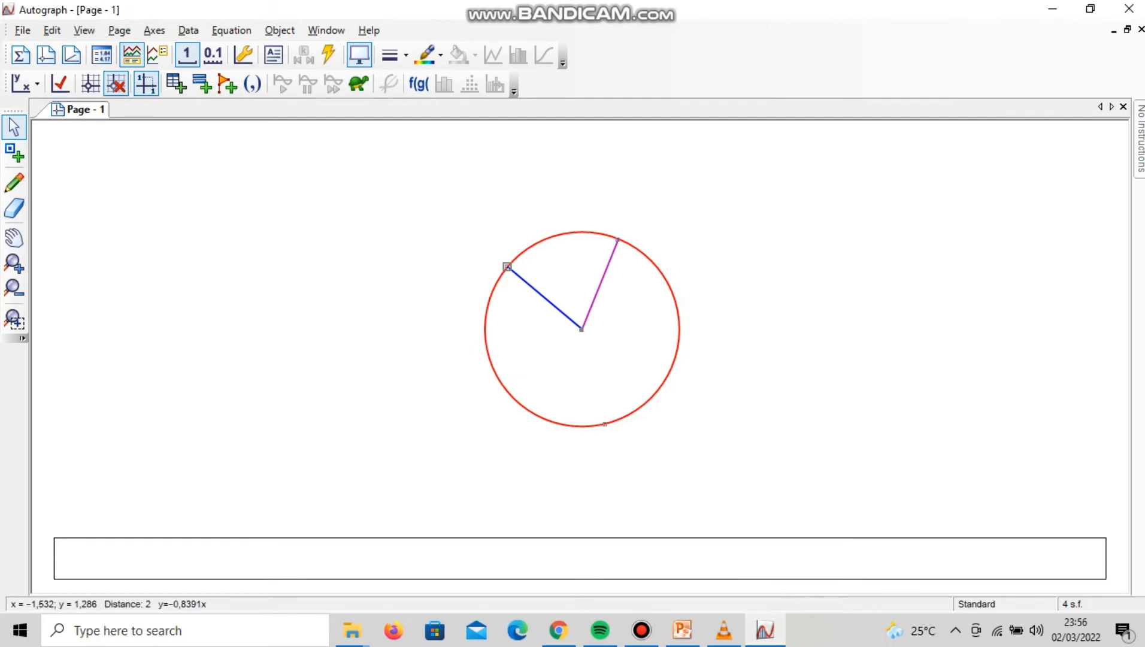
{"action": "left_click", "coordinate": [605, 424]}
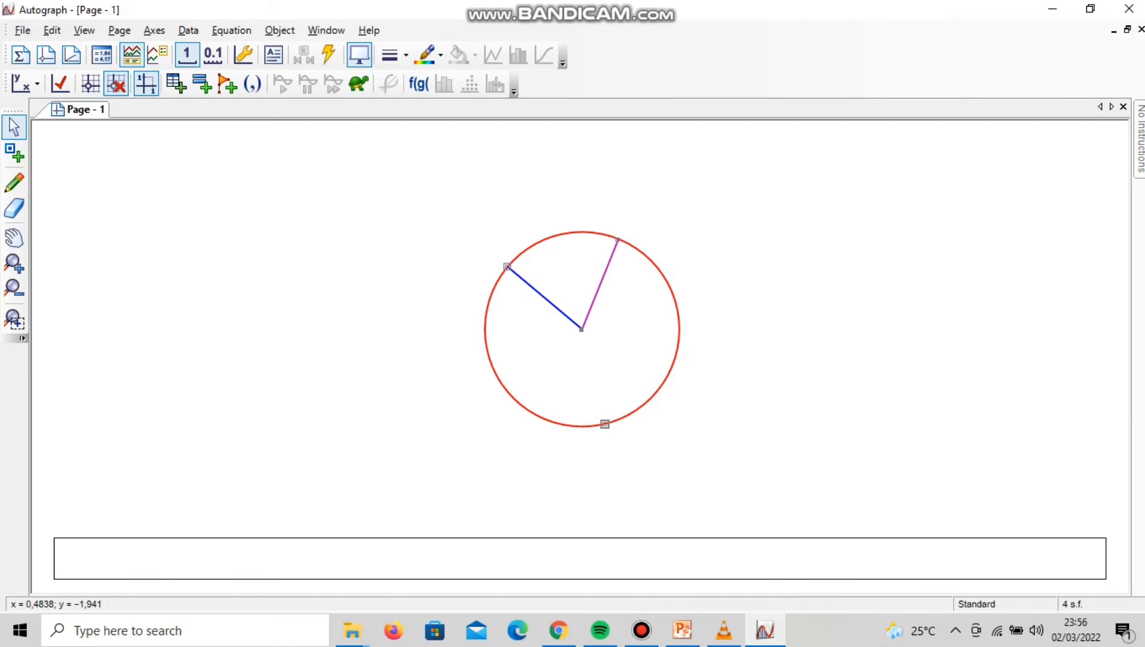
{"action": "right_click", "coordinate": [604, 425]}
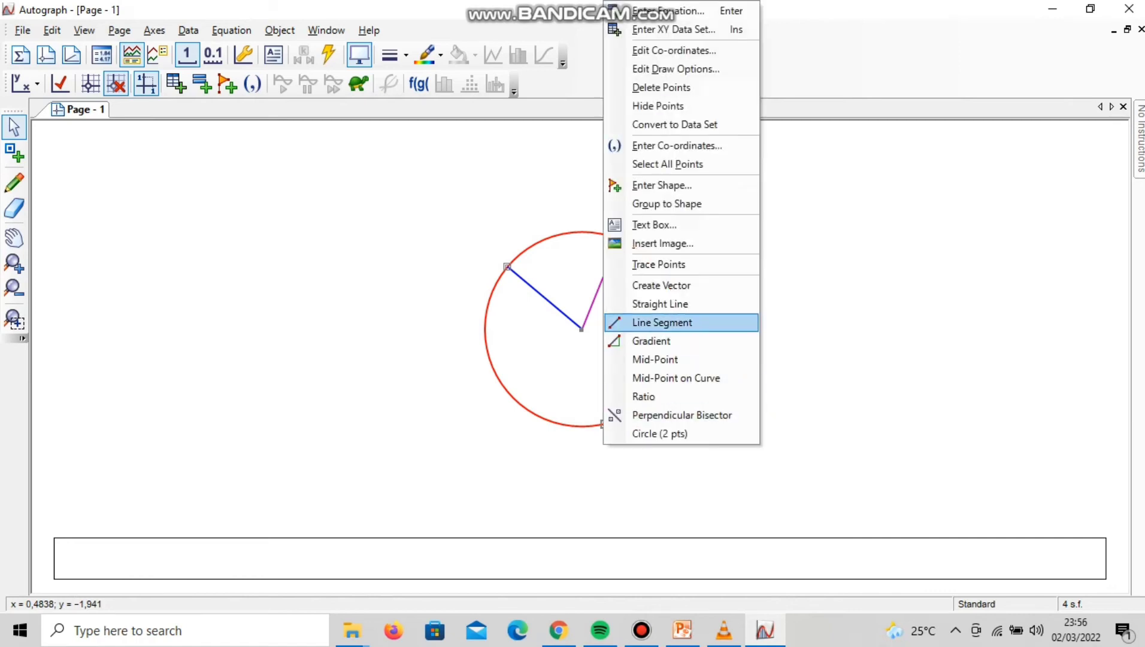
{"action": "left_click", "coordinate": [662, 322]}
{"action": "key", "text": "Escape"}
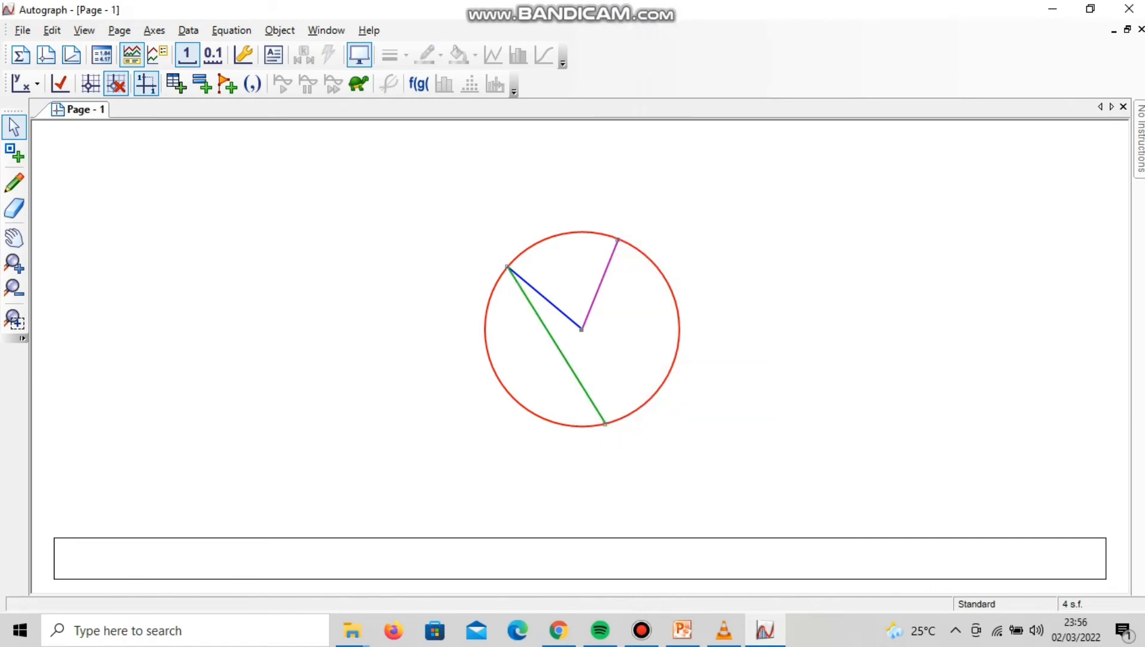
Step: Draw a chord as a line segment between the circumference points at about (0.5, -1.9) and (0.7, 1.9)
{"action": "left_click", "coordinate": [605, 424]}
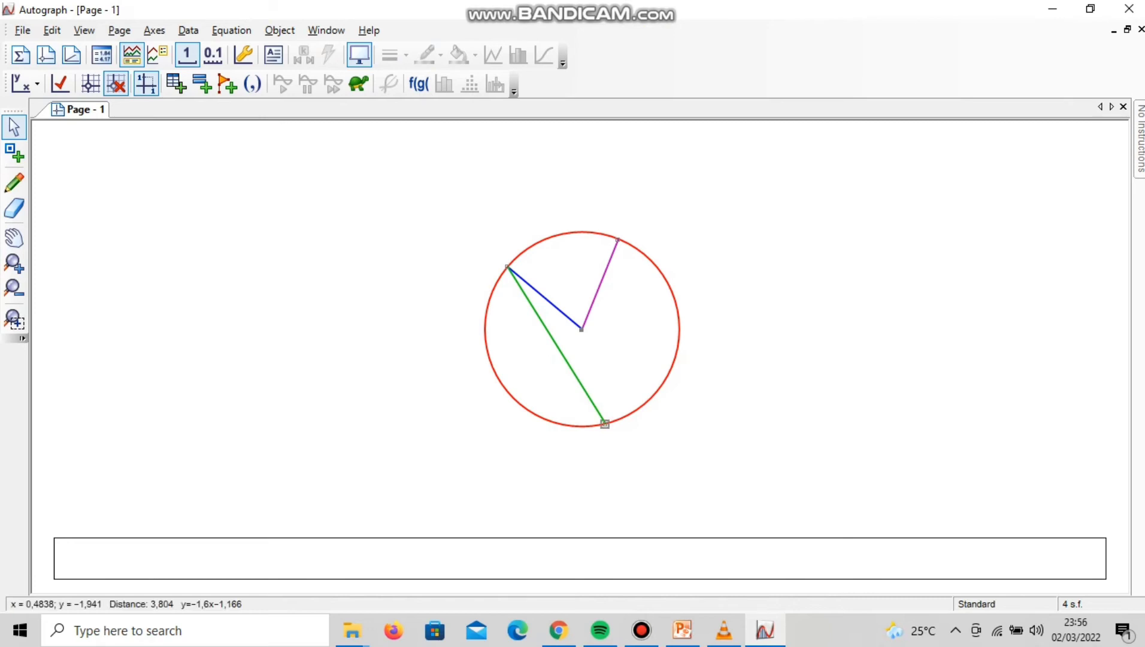
{"action": "left_click", "coordinate": [618, 240]}
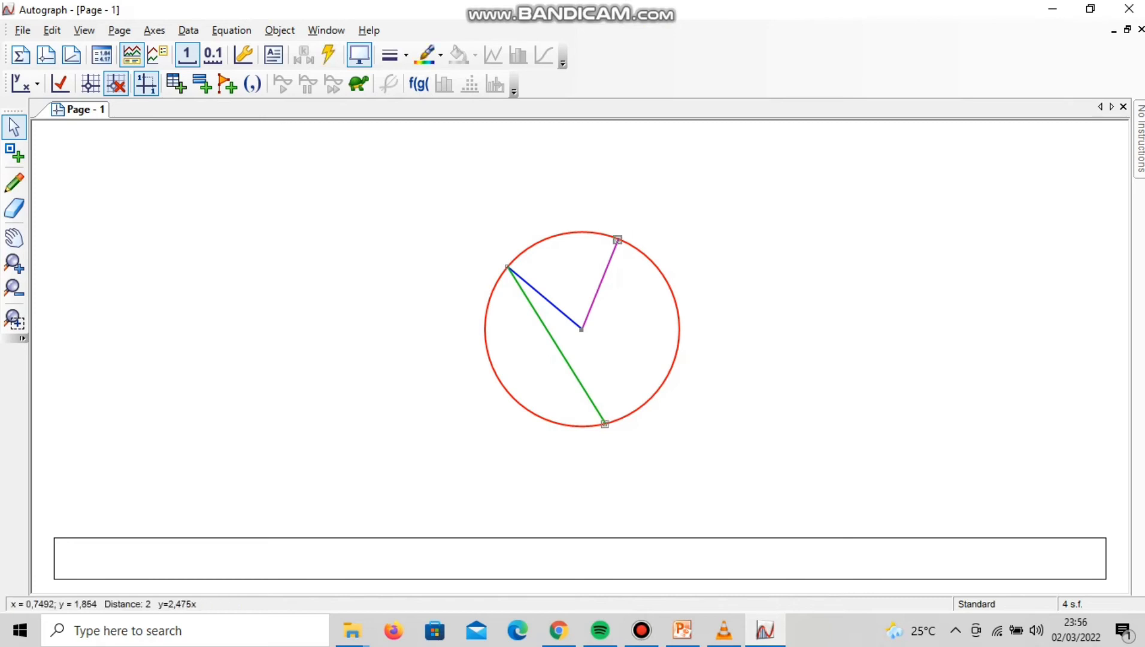
{"action": "right_click", "coordinate": [617, 239]}
{"action": "left_click", "coordinate": [675, 486]}
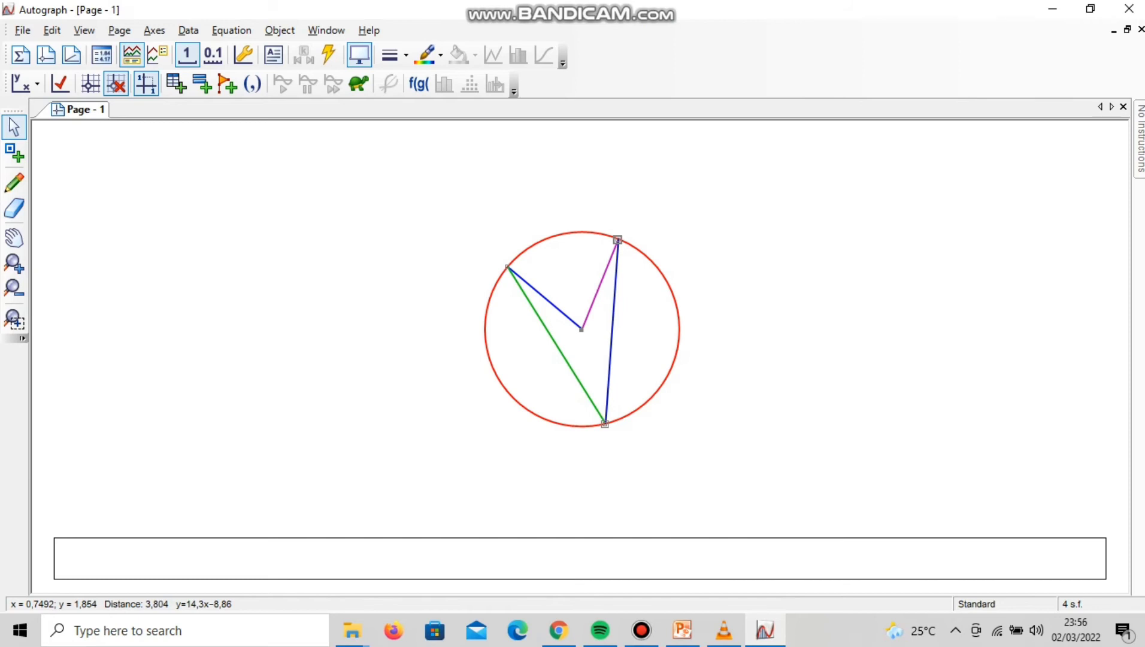
{"action": "key", "text": "Escape"}
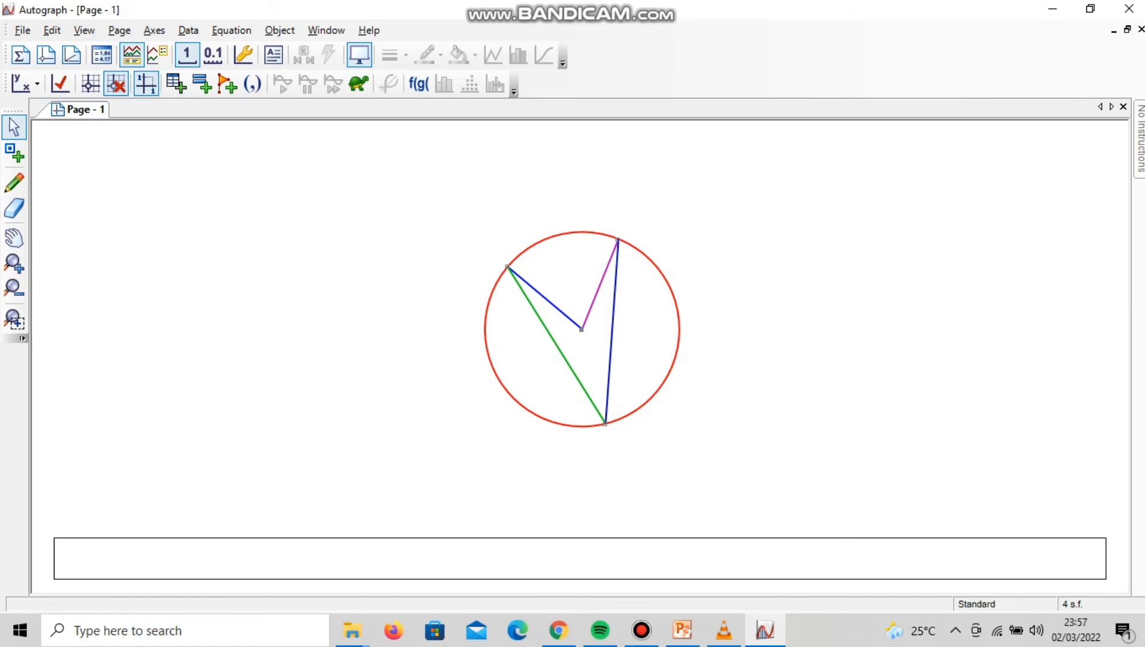
Step: Measure the angle at the circle's centre between the two radii with an 8 mm arc and a visible label
{"action": "left_click", "coordinate": [507, 267]}
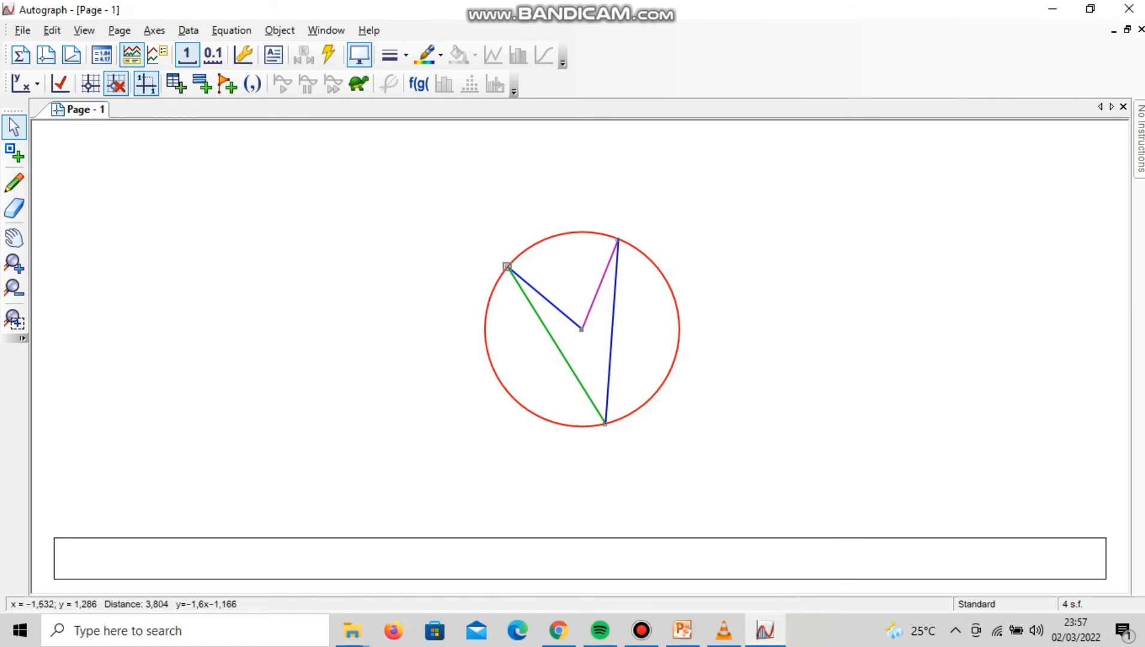
{"action": "left_click", "coordinate": [581, 330]}
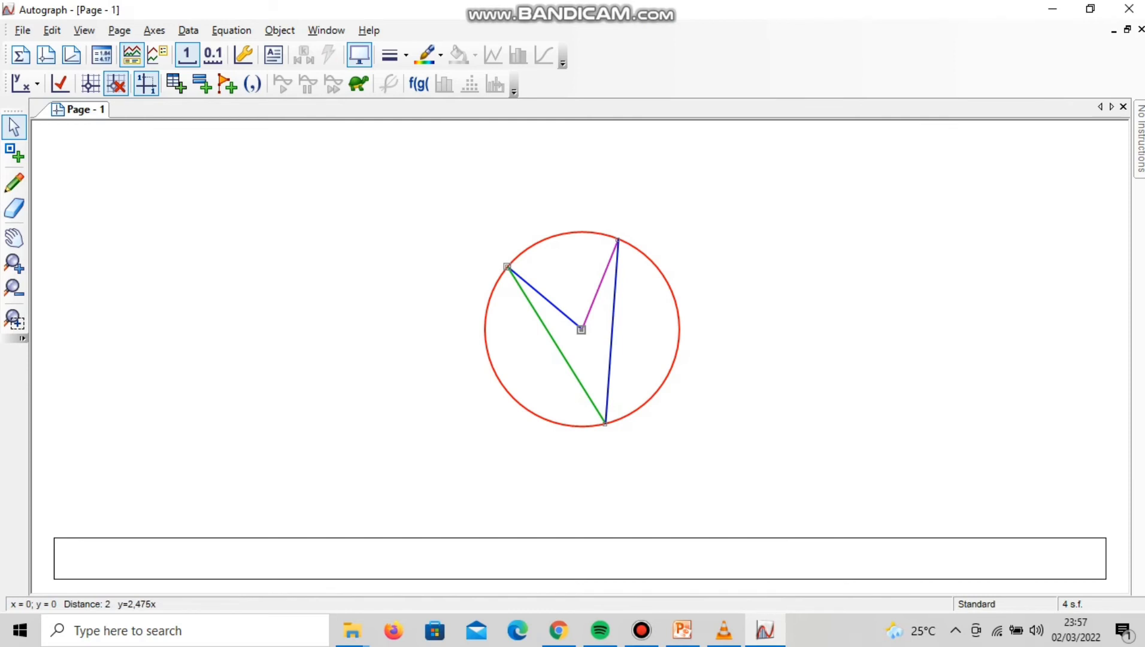
{"action": "left_click", "coordinate": [618, 240]}
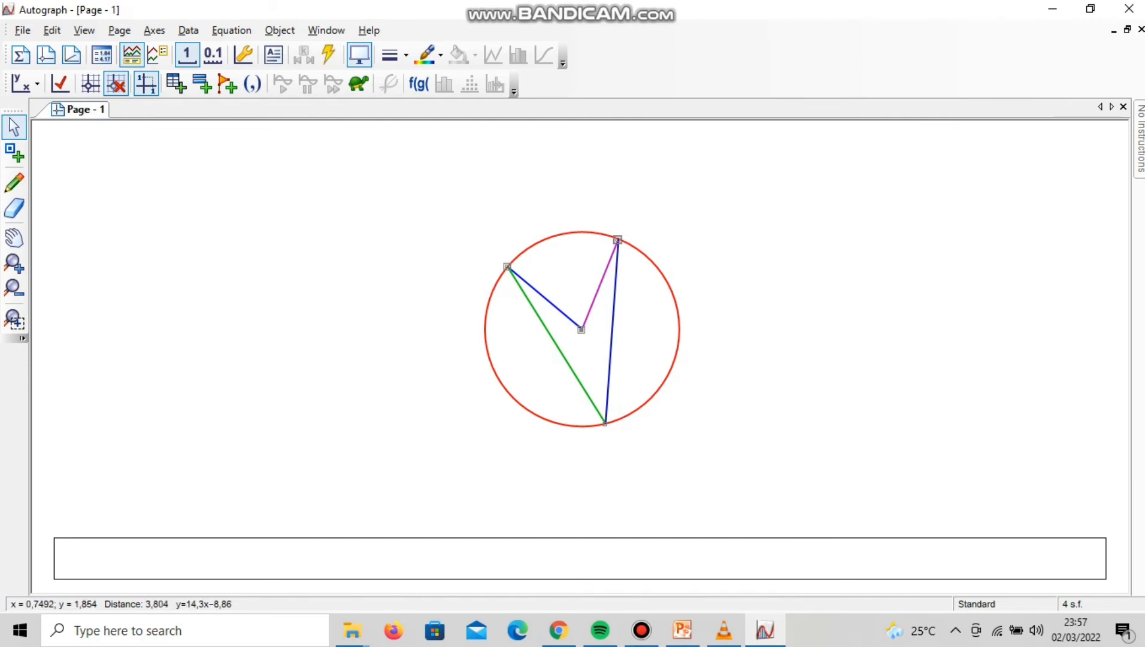
{"action": "right_click", "coordinate": [617, 240]}
{"action": "left_click", "coordinate": [659, 506]}
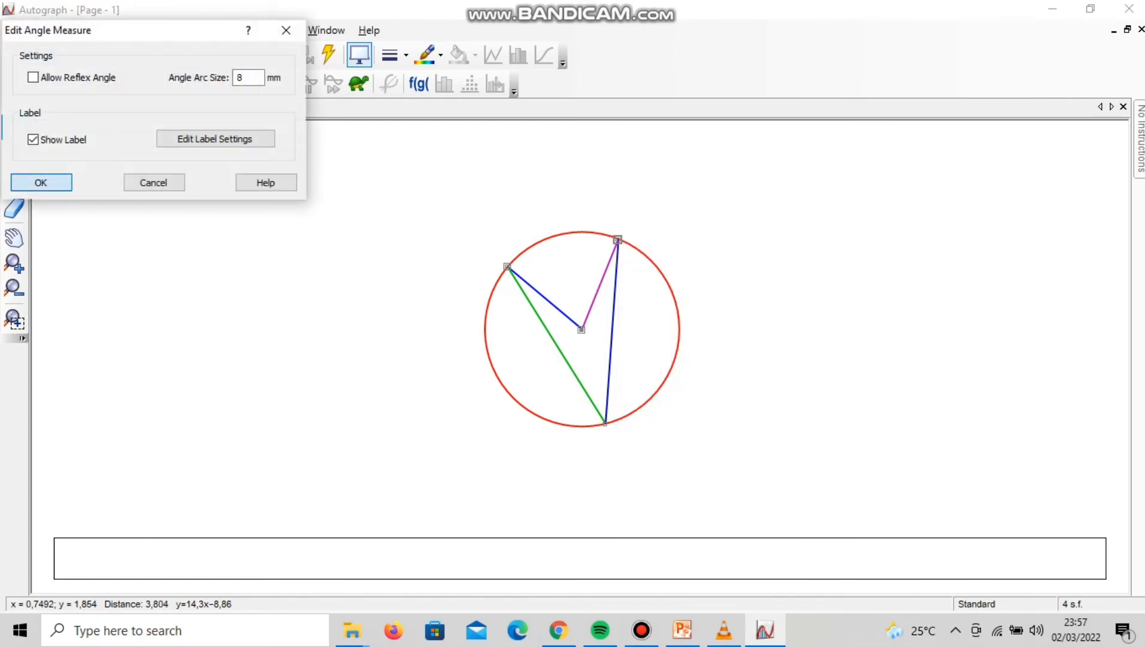
{"action": "key", "text": "Return"}
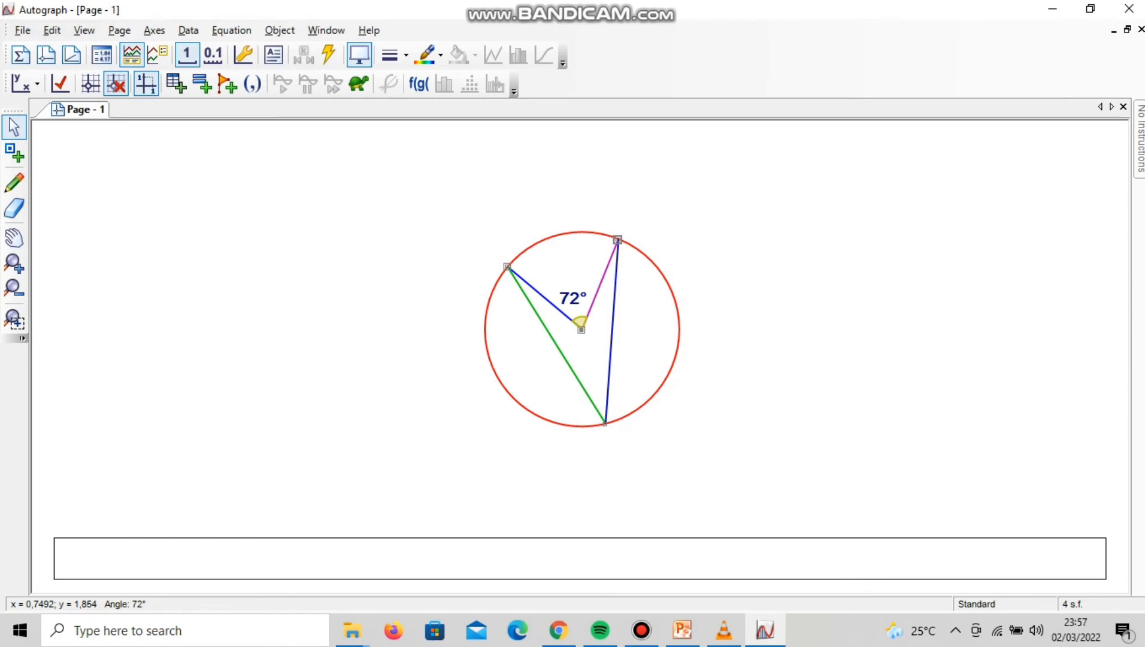
{"action": "key", "text": "Escape"}
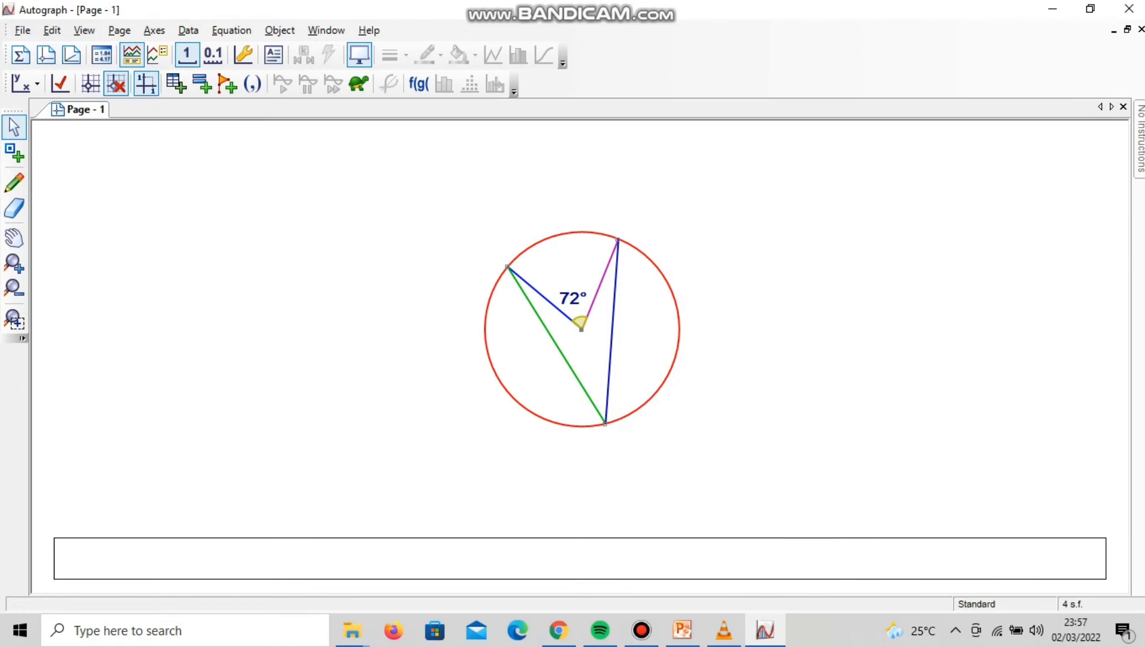
Step: Measure the angle between the two chords at the lower circumference point, with an 8 mm arc and a visible label
{"action": "left_click", "coordinate": [507, 266]}
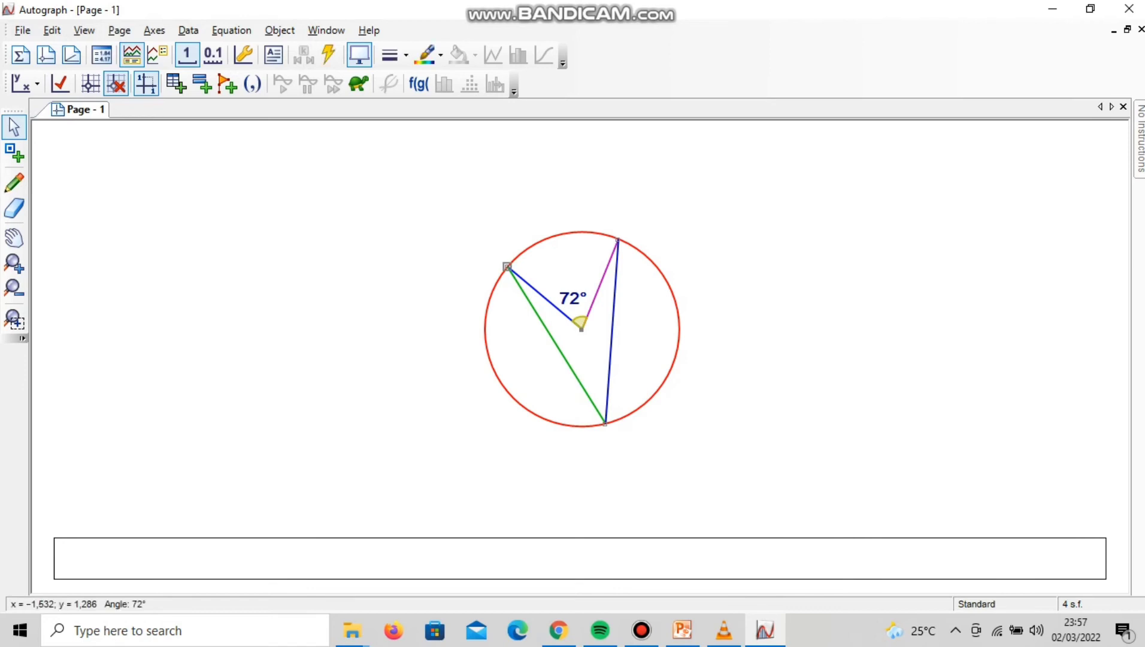
{"action": "left_click", "coordinate": [605, 424]}
{"action": "left_click", "coordinate": [617, 241]}
{"action": "right_click", "coordinate": [618, 241]}
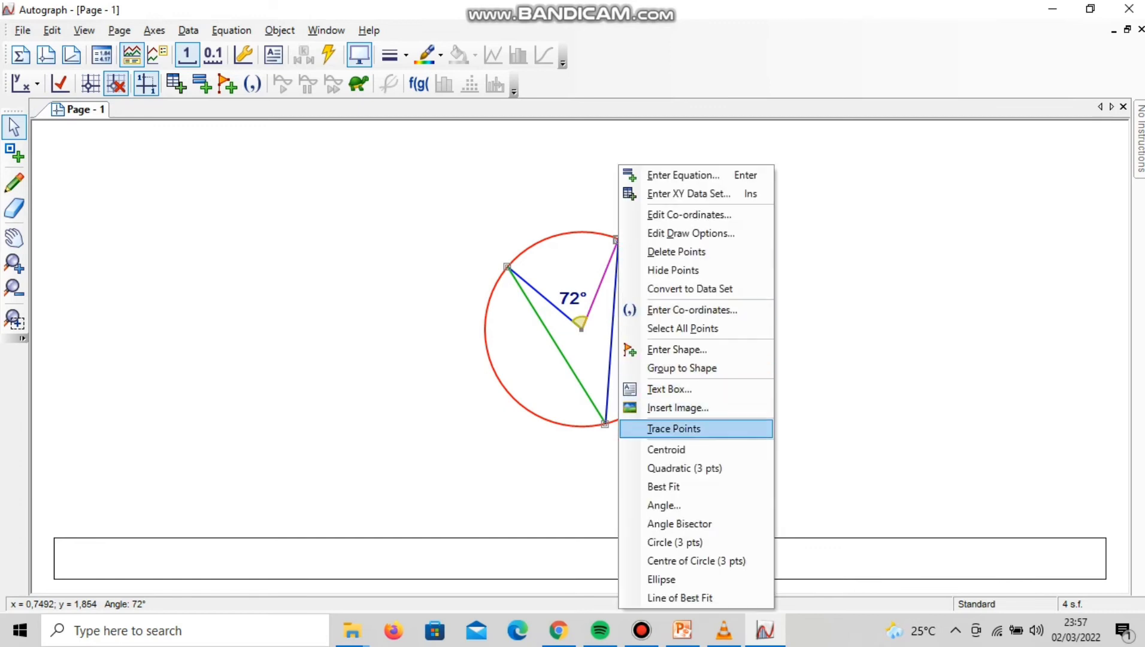
{"action": "left_click", "coordinate": [666, 506]}
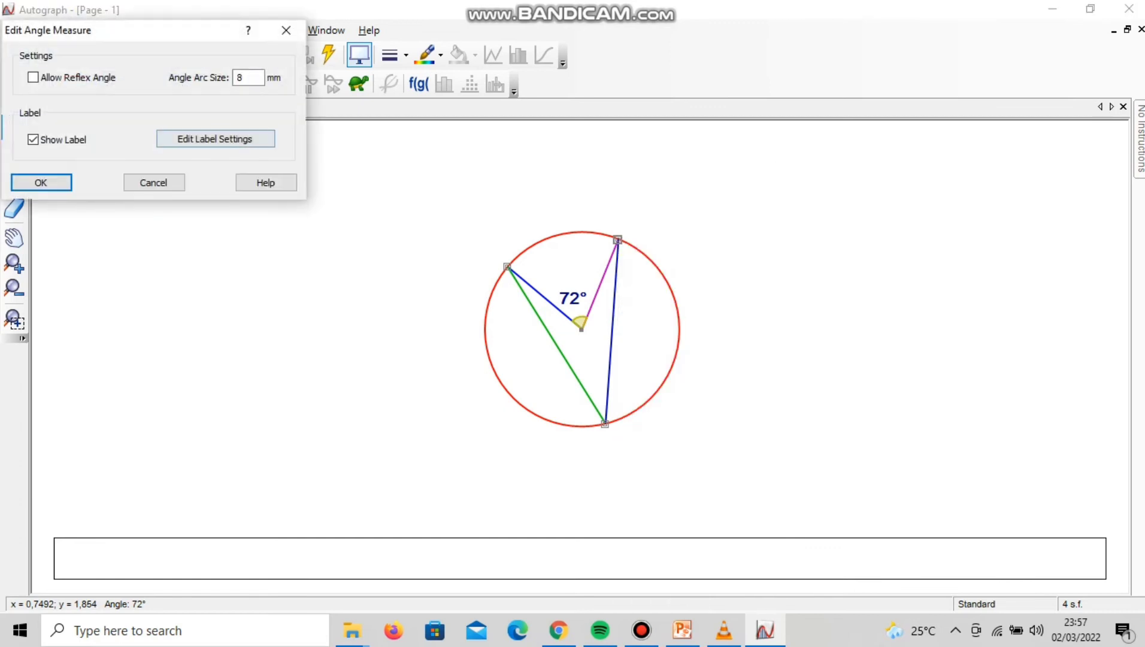
{"action": "left_click", "coordinate": [42, 181]}
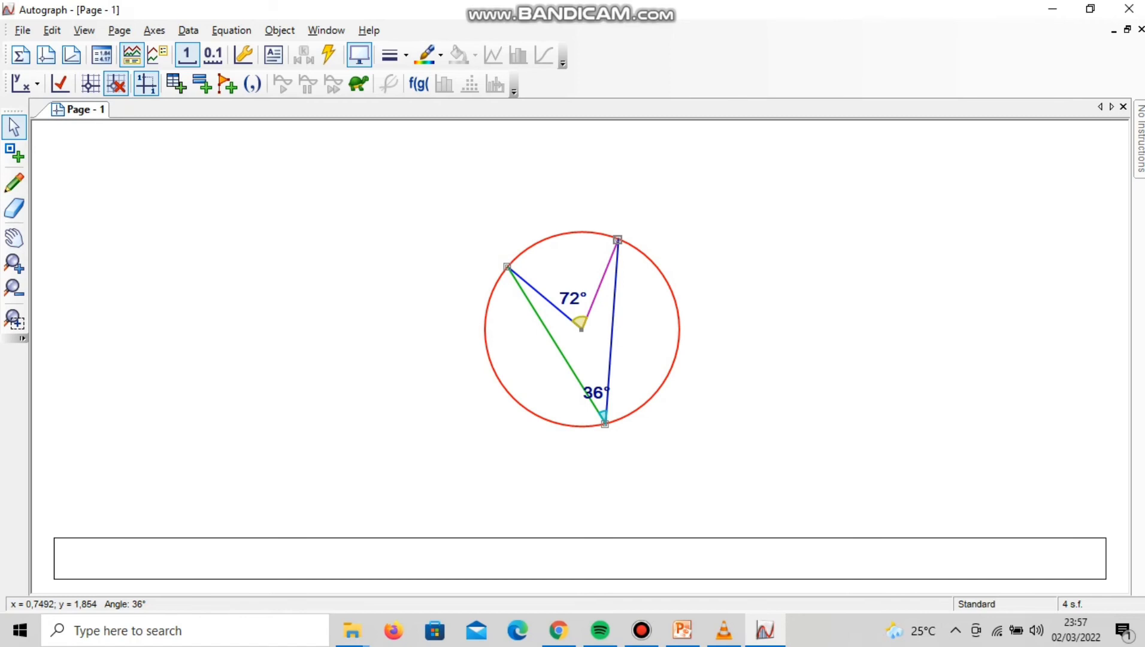
{"action": "key", "text": "Escape"}
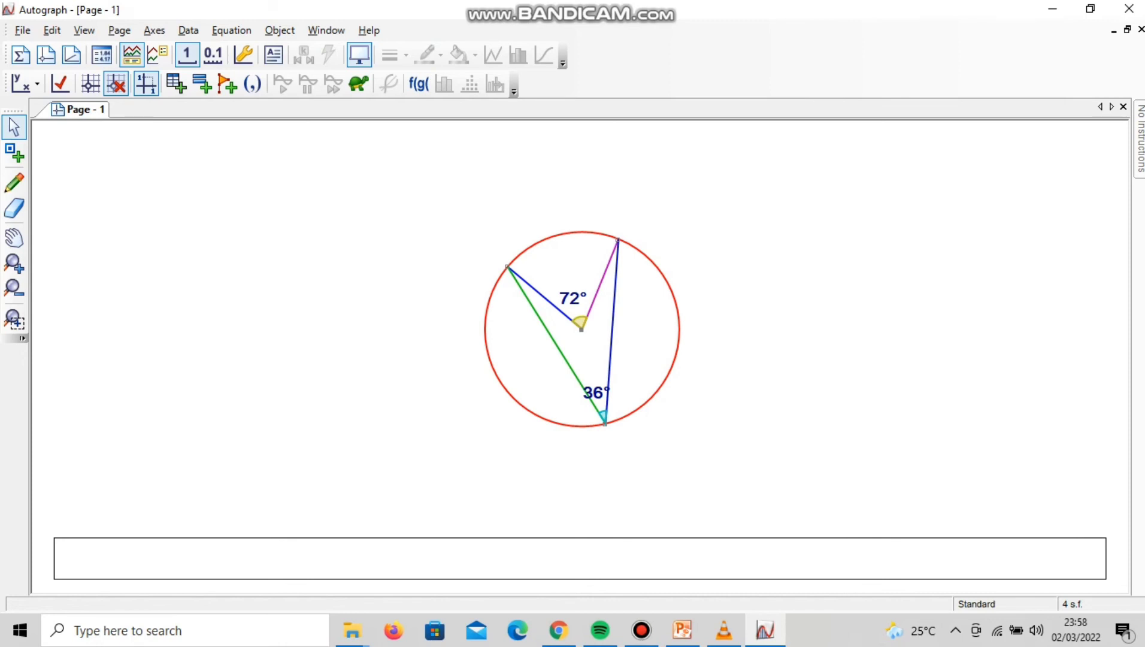
Step: Draw a tangent to the circle at the circumference point about (0.5, -1.9) where the chords meet
{"action": "left_click", "coordinate": [605, 424]}
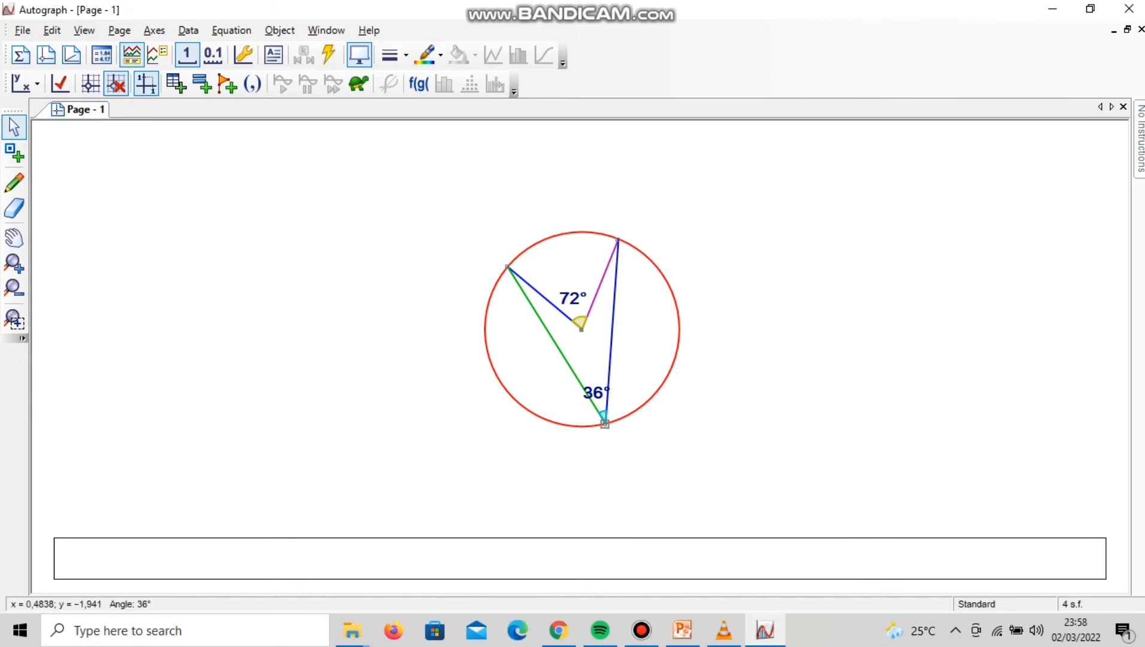
{"action": "right_click", "coordinate": [605, 424]}
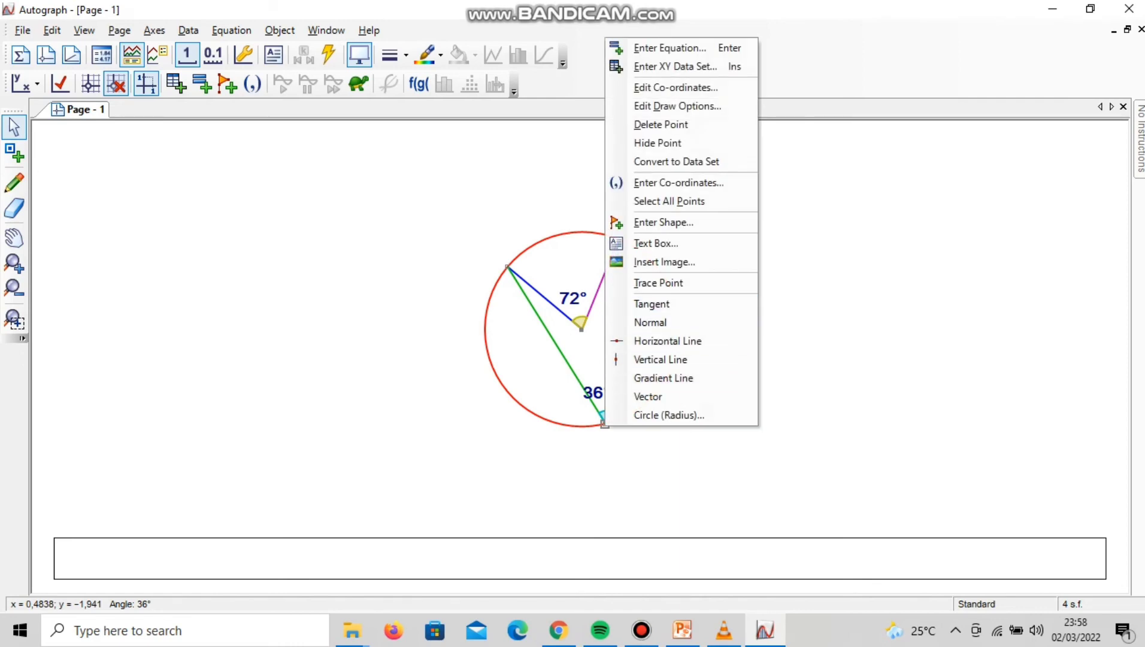
{"action": "left_click", "coordinate": [651, 303]}
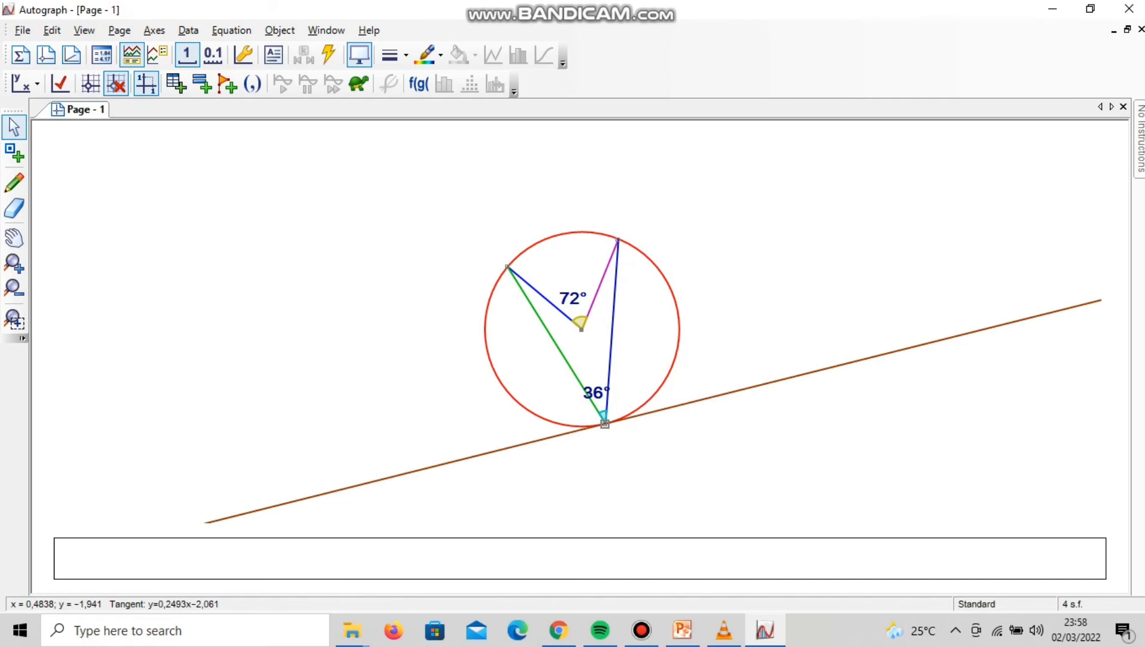
Step: Move the upper-left circumference point to about (-1.6, 1.2) and the chords' shared point to about (0.35, -1.97)
{"action": "mouse_move", "coordinate": [508, 267]}
{"action": "left_mouse_down"}
{"action": "mouse_move", "coordinate": [494, 283]}
{"action": "mouse_move", "coordinate": [502, 273]}
{"action": "left_mouse_up"}
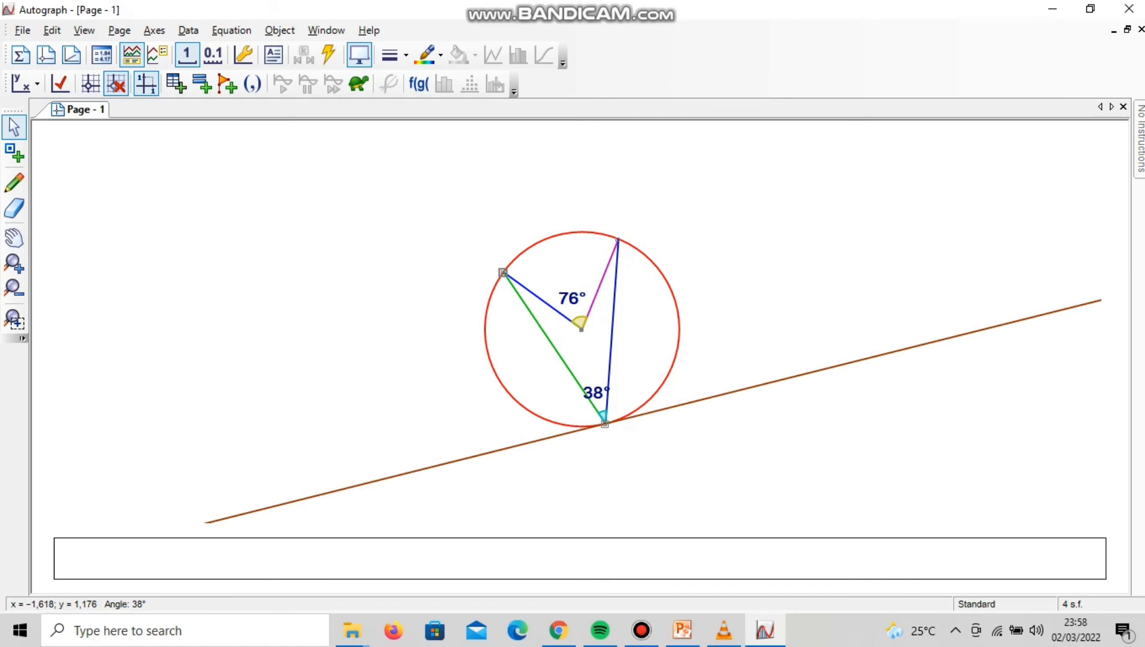
{"action": "key", "text": "Escape"}
{"action": "left_click", "coordinate": [604, 423]}
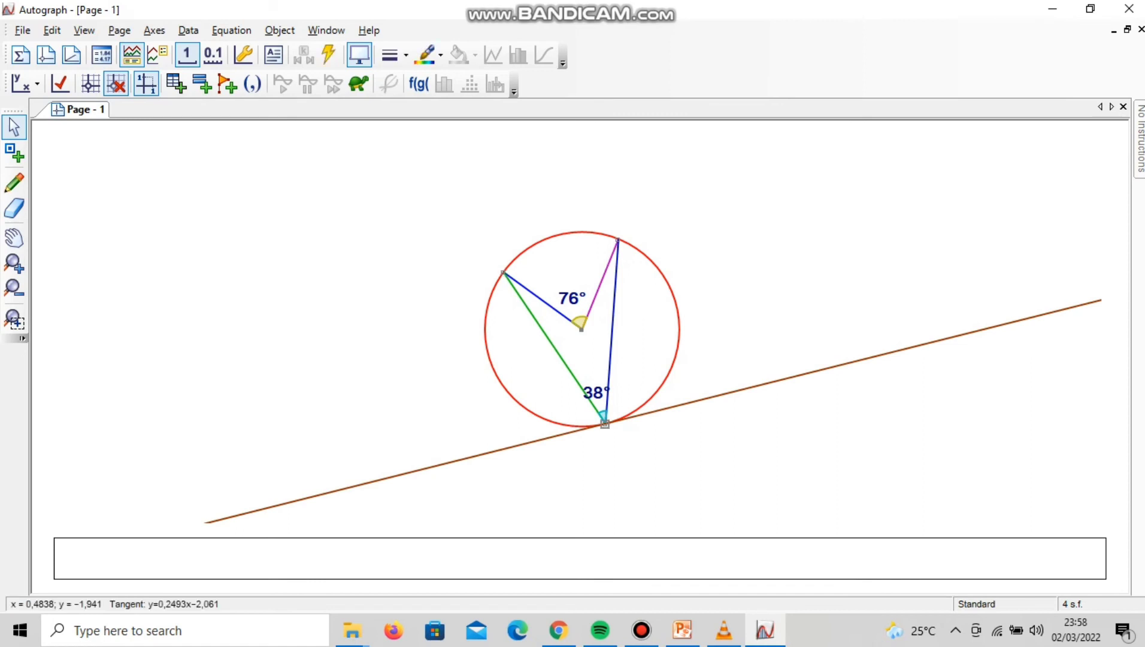
{"action": "mouse_move", "coordinate": [605, 423]}
{"action": "left_mouse_down"}
{"action": "mouse_move", "coordinate": [565, 425]}
{"action": "mouse_move", "coordinate": [617, 419]}
{"action": "mouse_move", "coordinate": [586, 426]}
{"action": "mouse_move", "coordinate": [598, 424]}
{"action": "left_mouse_up"}
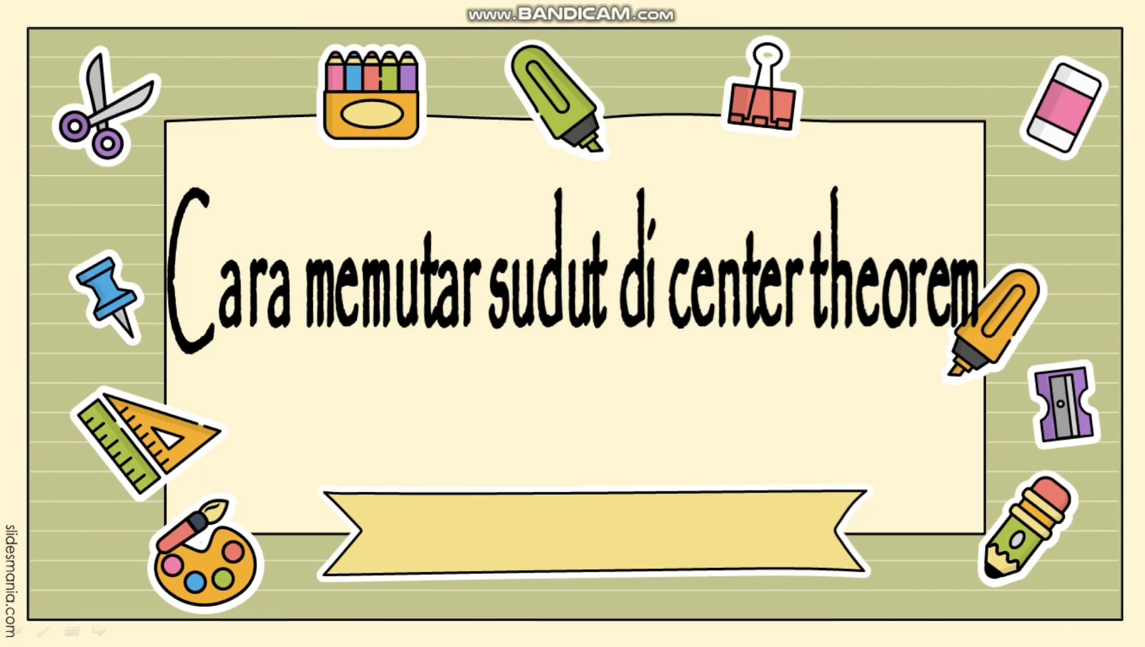
Step: Switch from the slideshow to Autograph and allow a reflex angle for the angle measure at the circle's centre
{"action": "key", "text": "alt+Tab"}
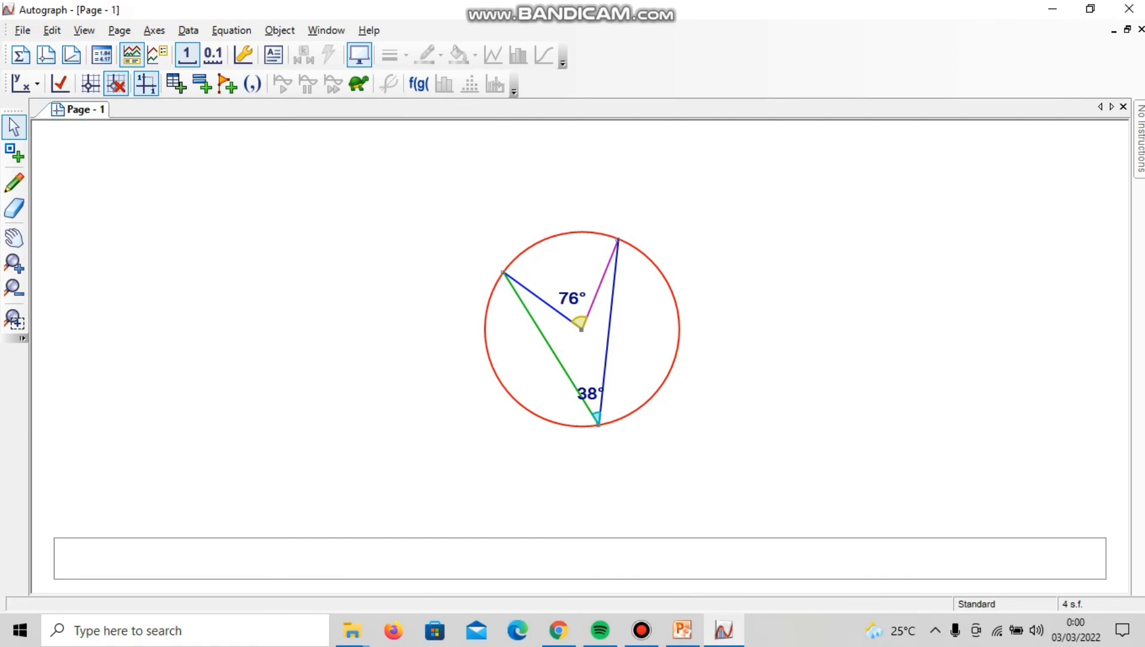
{"action": "left_click", "coordinate": [602, 281]}
{"action": "left_click", "coordinate": [592, 315]}
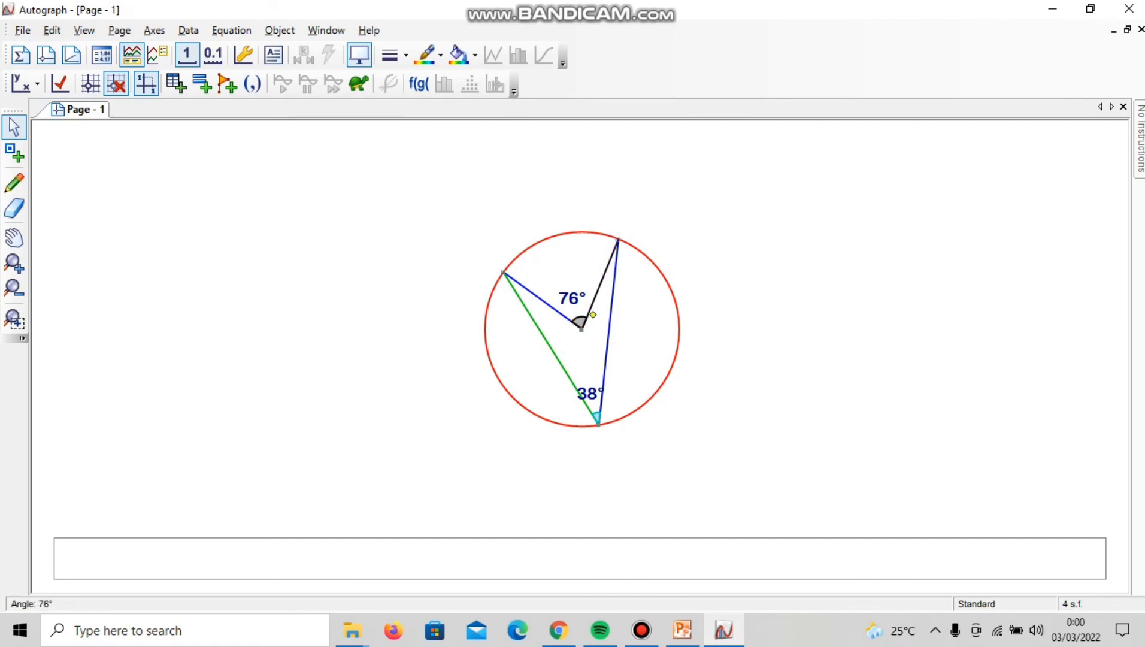
{"action": "double_click", "coordinate": [591, 316]}
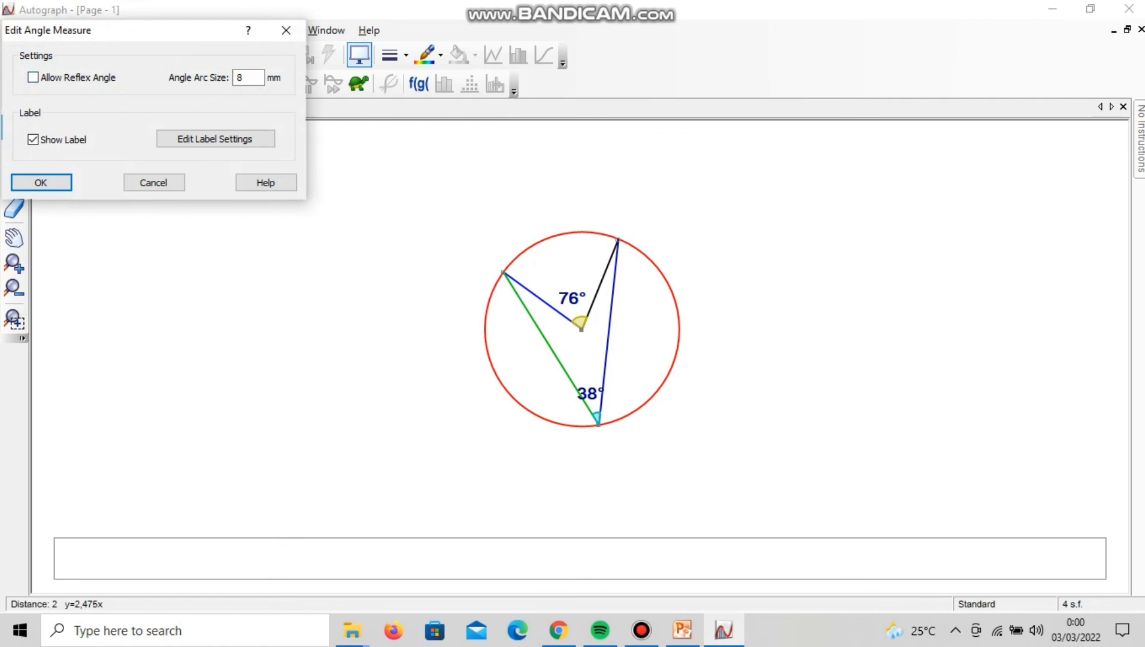
{"action": "left_click", "coordinate": [33, 78]}
{"action": "key", "text": "Return"}
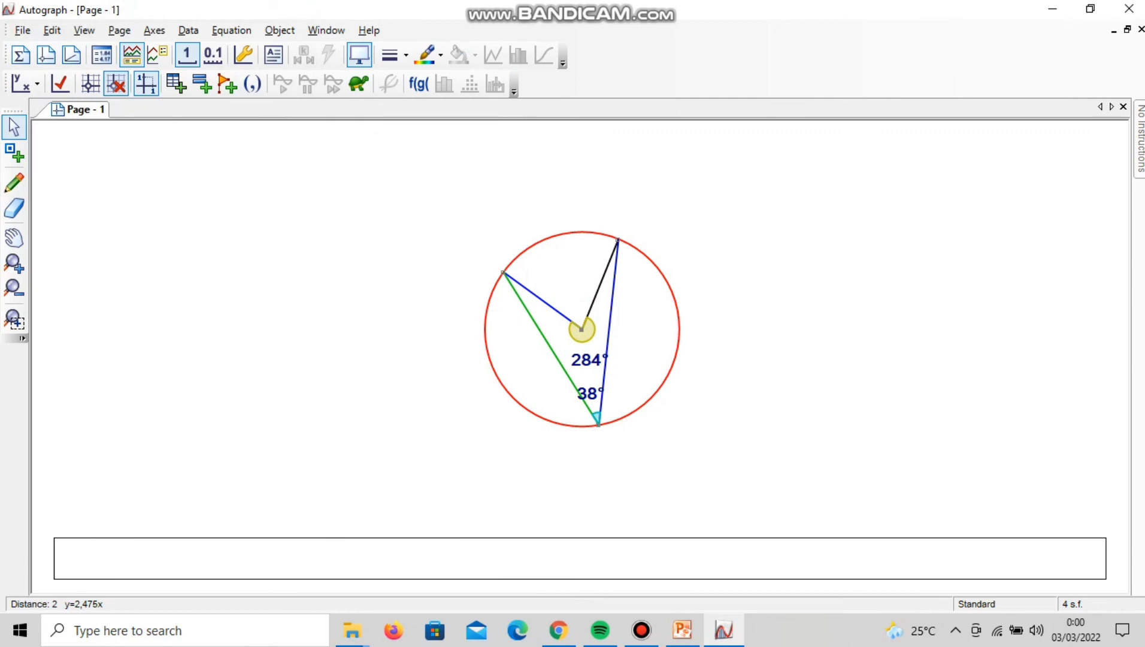
Step: Move the radius endpoints to (2, 0) and (-2, 0) to form a diameter, and the chords' shared point to about (0.2, -2.0)
{"action": "left_click_drag", "start_coordinate": [617, 241], "coordinate": [678, 329]}
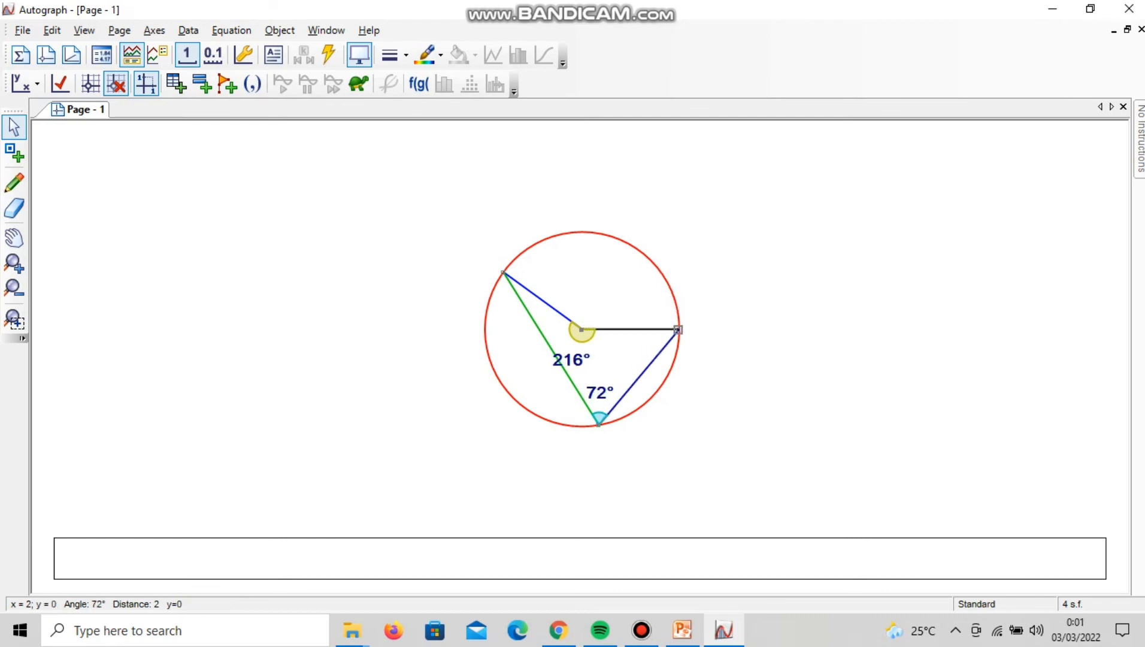
{"action": "left_click_drag", "start_coordinate": [503, 273], "coordinate": [485, 336]}
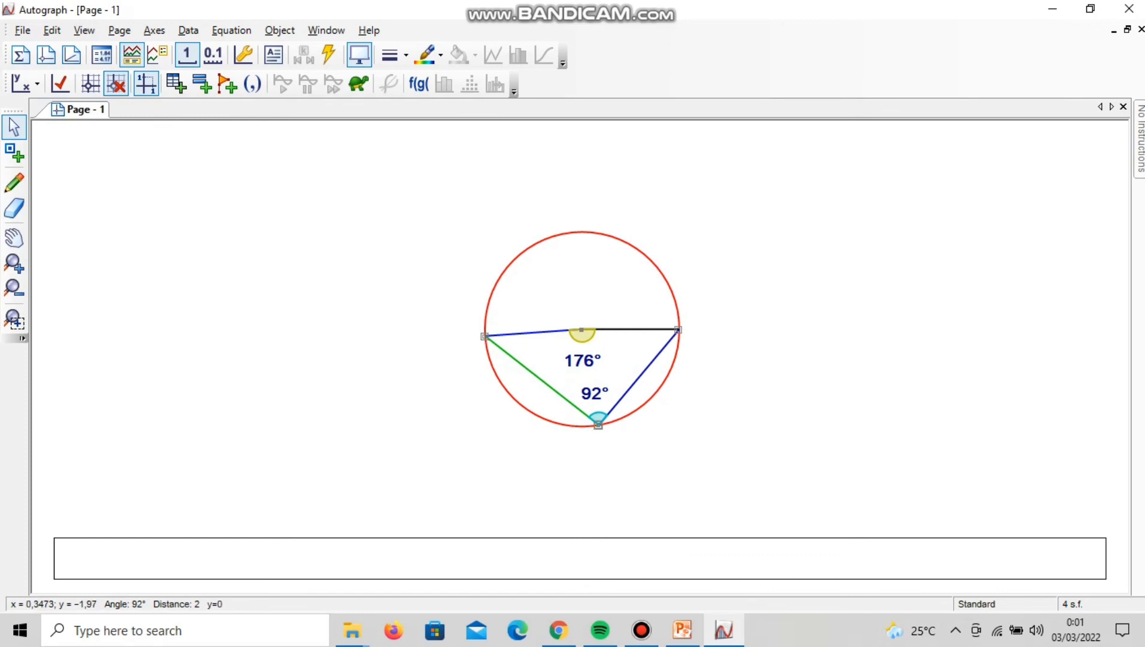
{"action": "left_click_drag", "start_coordinate": [599, 423], "coordinate": [592, 425]}
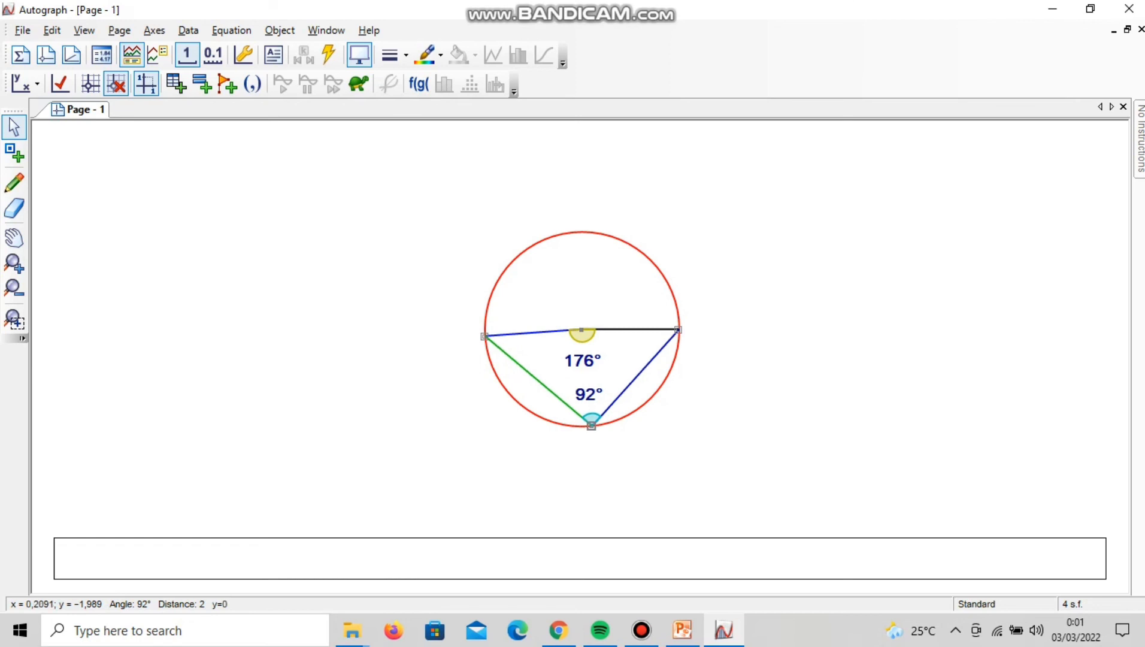
{"action": "left_click_drag", "start_coordinate": [485, 336], "coordinate": [484, 330]}
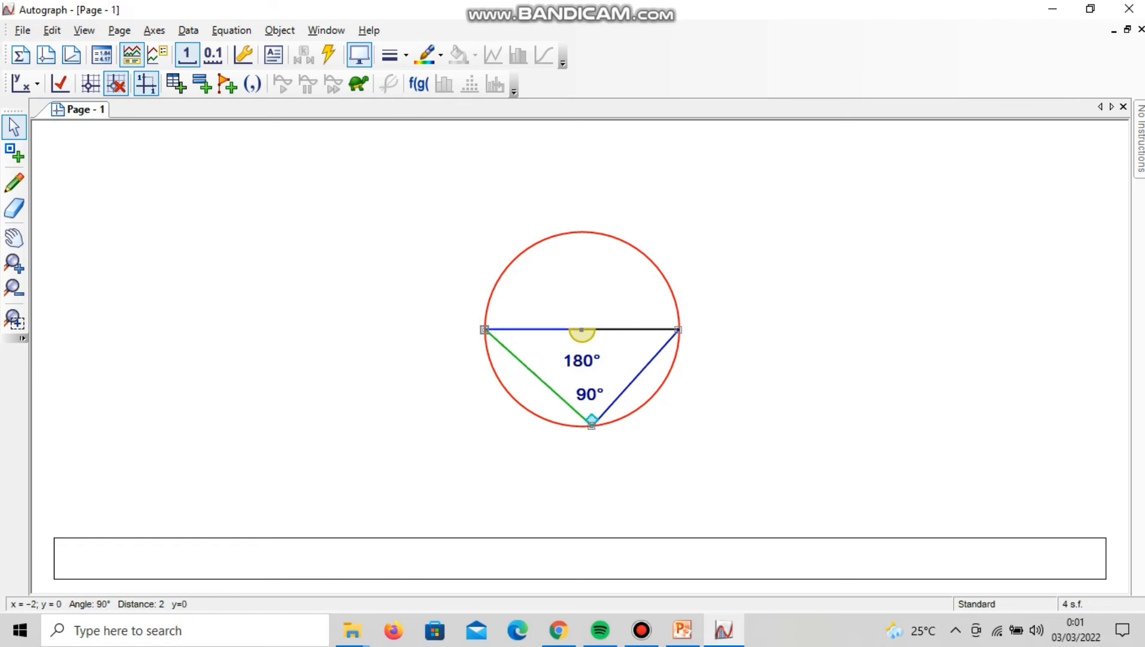
Step: Move the chords' shared point to the top of the circle and back down to about (0.07, -2.0), then clear the selection
{"action": "left_click_drag", "start_coordinate": [592, 421], "coordinate": [584, 233]}
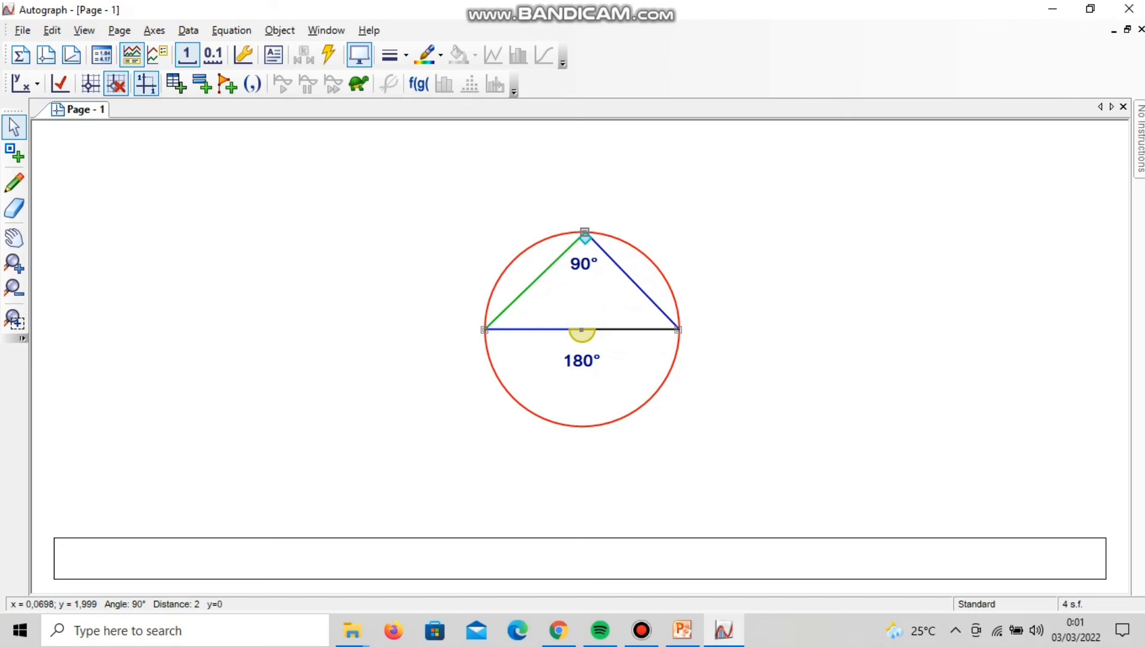
{"action": "left_click_drag", "start_coordinate": [584, 232], "coordinate": [585, 426]}
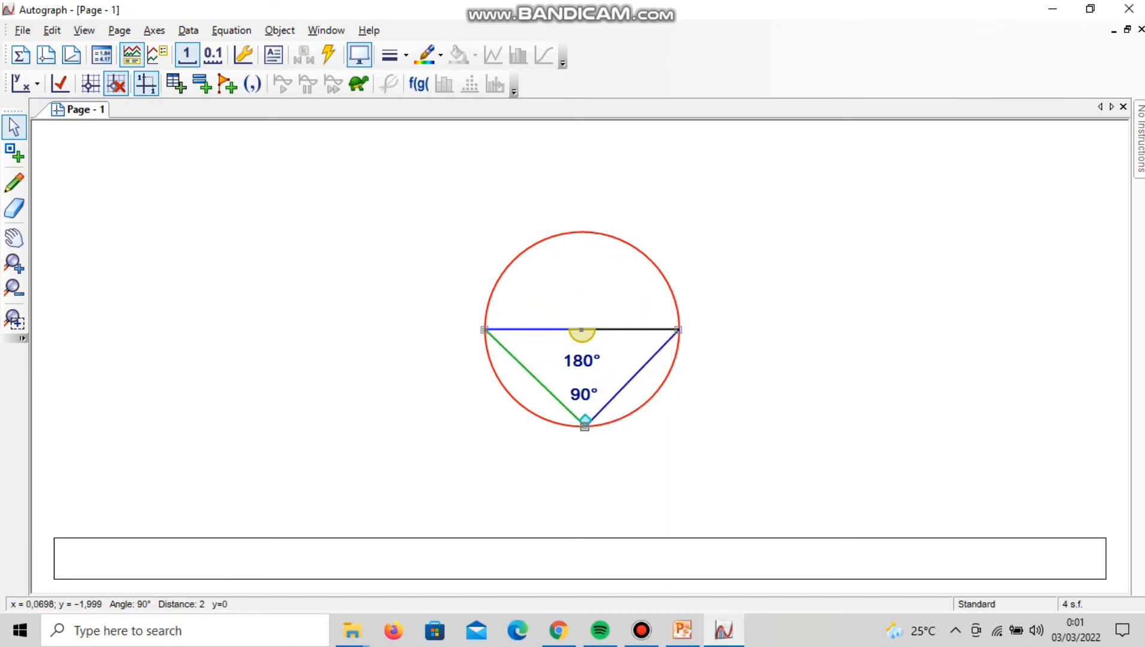
{"action": "mouse_move", "coordinate": [582, 329]}
{"action": "left_mouse_down"}
{"action": "mouse_move", "coordinate": [581, 281]}
{"action": "mouse_move", "coordinate": [582, 329]}
{"action": "left_mouse_up"}
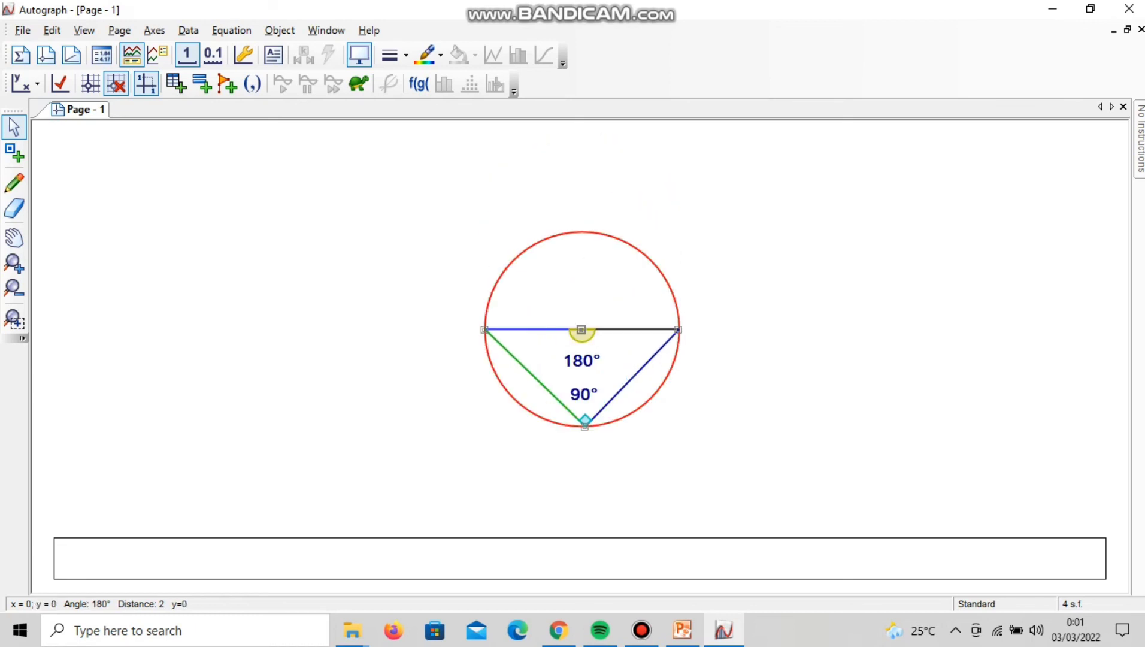
{"action": "left_click", "coordinate": [584, 427]}
{"action": "key", "text": "Escape"}
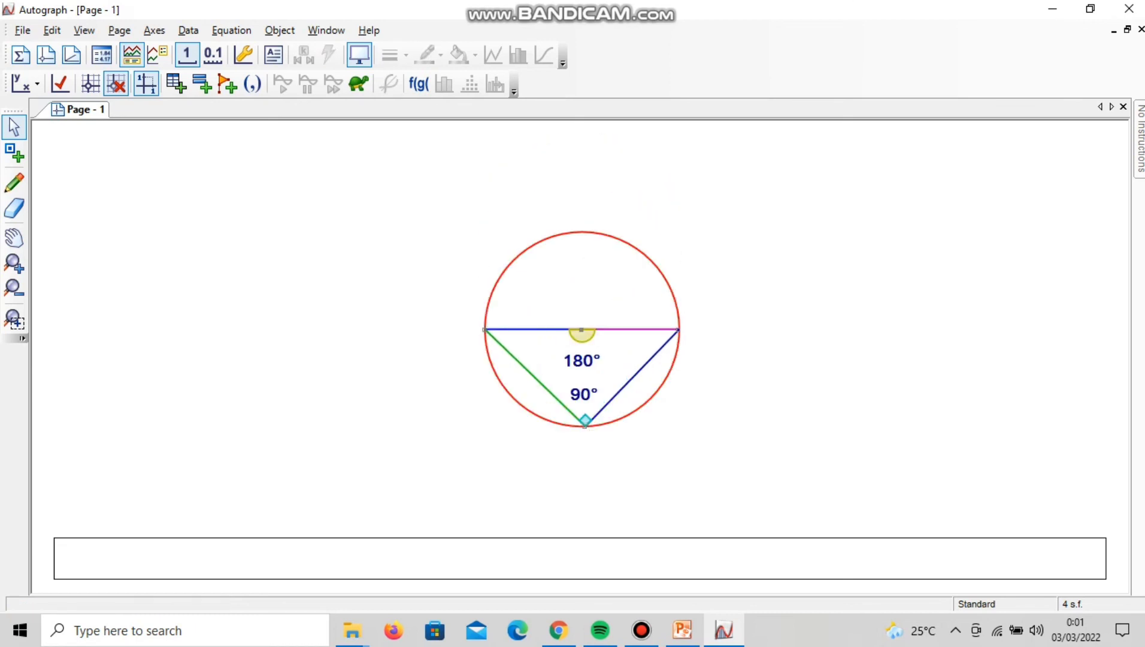
Step: Move the right radius endpoint to about (1.1, 1.7) and the left one to about (-1.3, 1.5) along the circle
{"action": "double_click", "coordinate": [677, 329]}
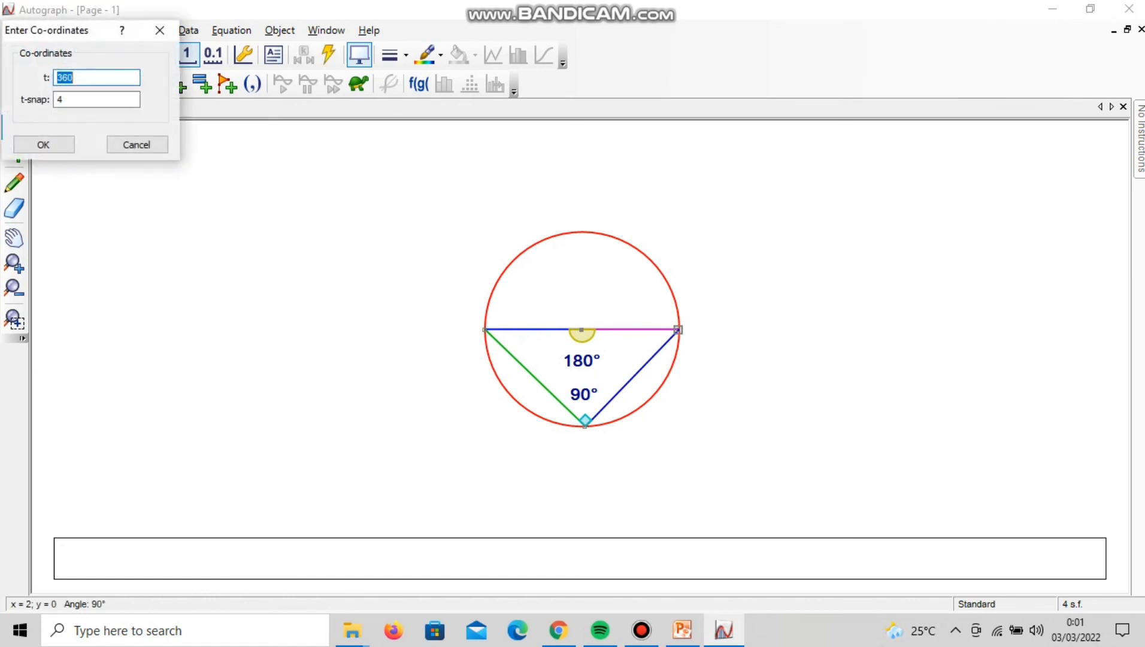
{"action": "left_click", "coordinate": [159, 30]}
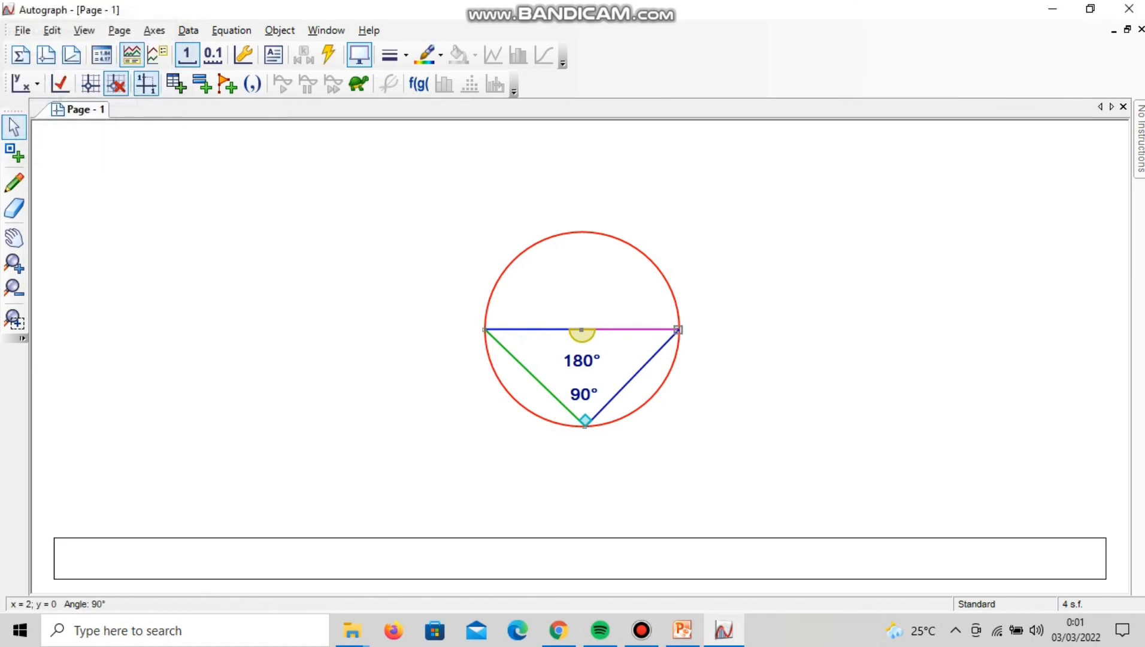
{"action": "left_click_drag", "start_coordinate": [678, 329], "coordinate": [635, 249]}
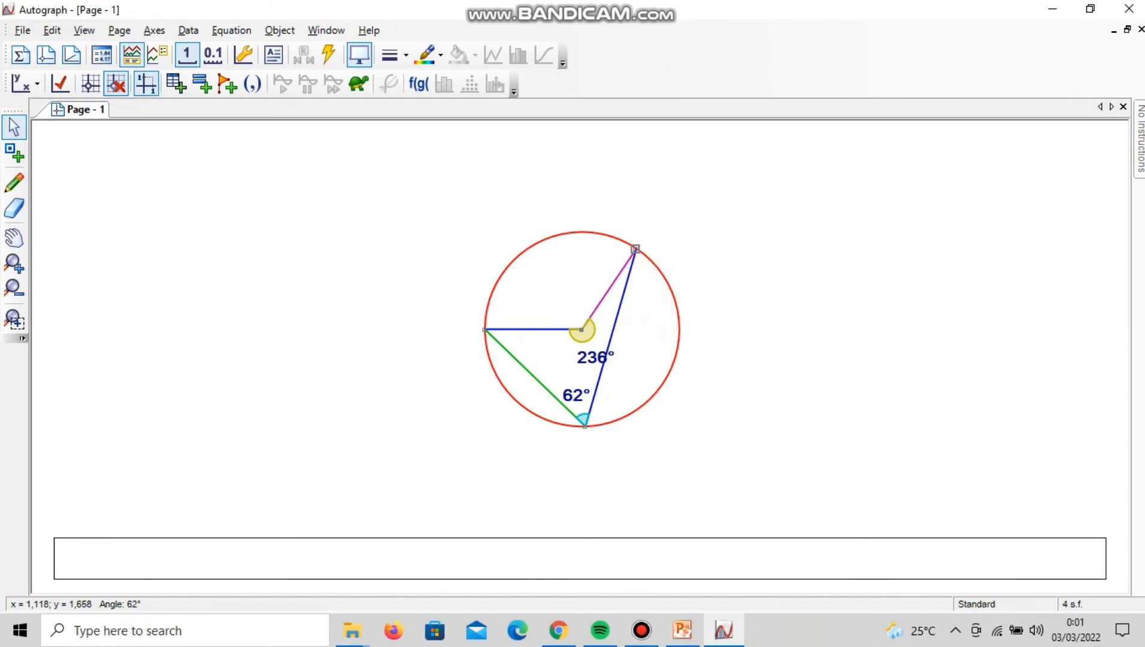
{"action": "left_click_drag", "start_coordinate": [485, 330], "coordinate": [516, 257]}
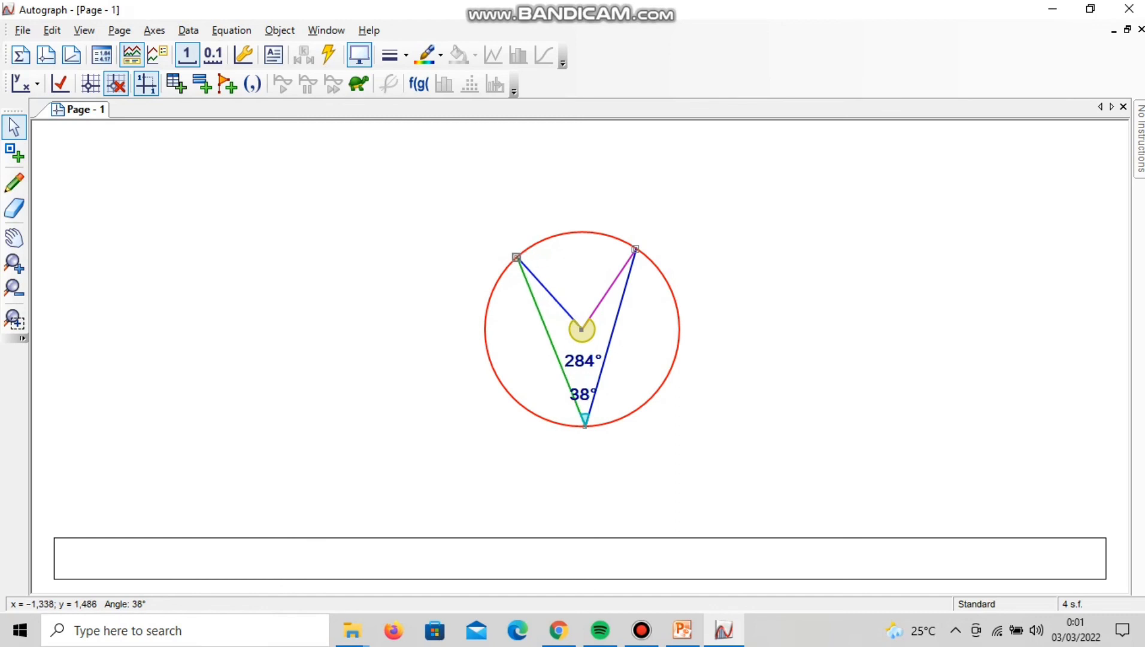
Step: Disallow the reflex angle for the angle measure at the circle's centre and clear the selection
{"action": "double_click", "coordinate": [582, 329]}
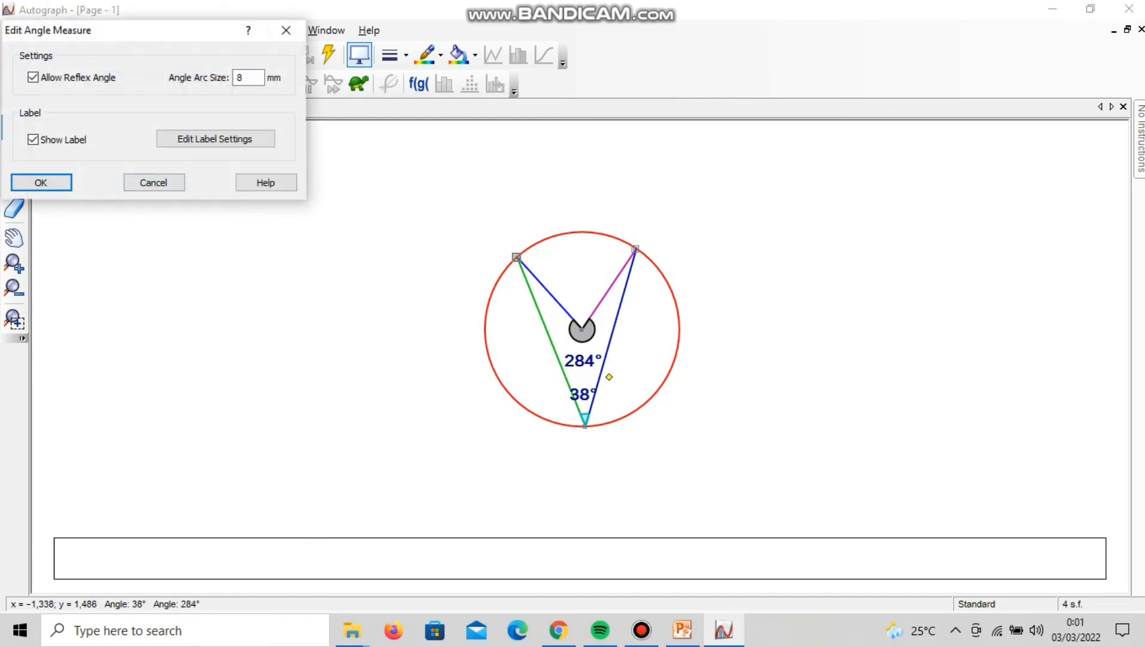
{"action": "left_click", "coordinate": [33, 78]}
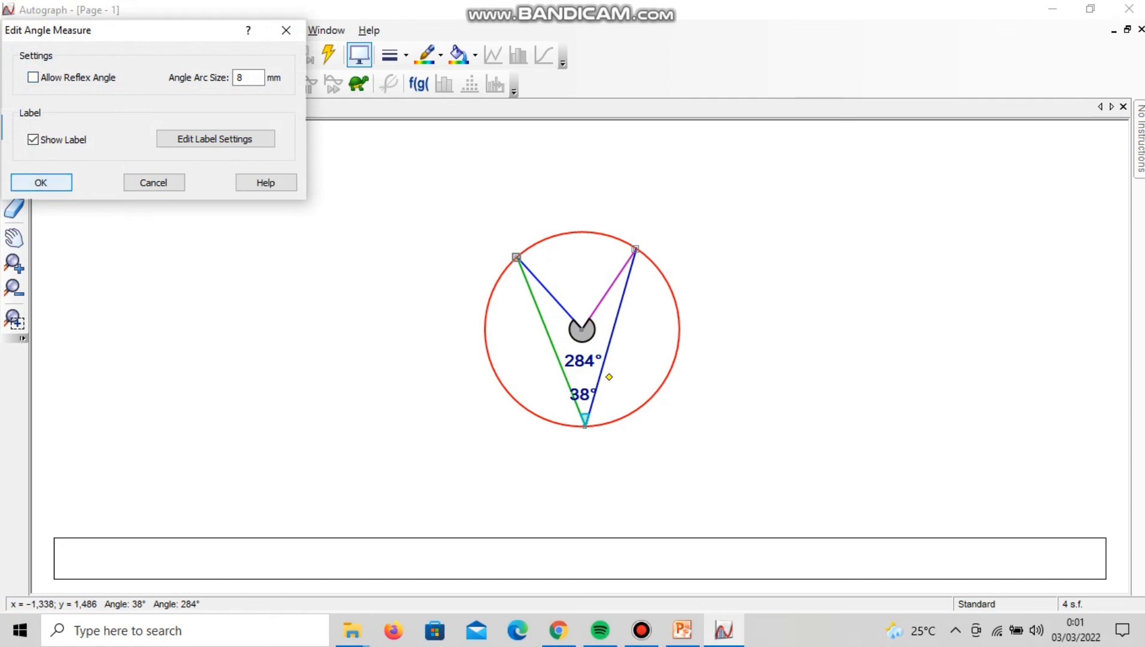
{"action": "key", "text": "Return"}
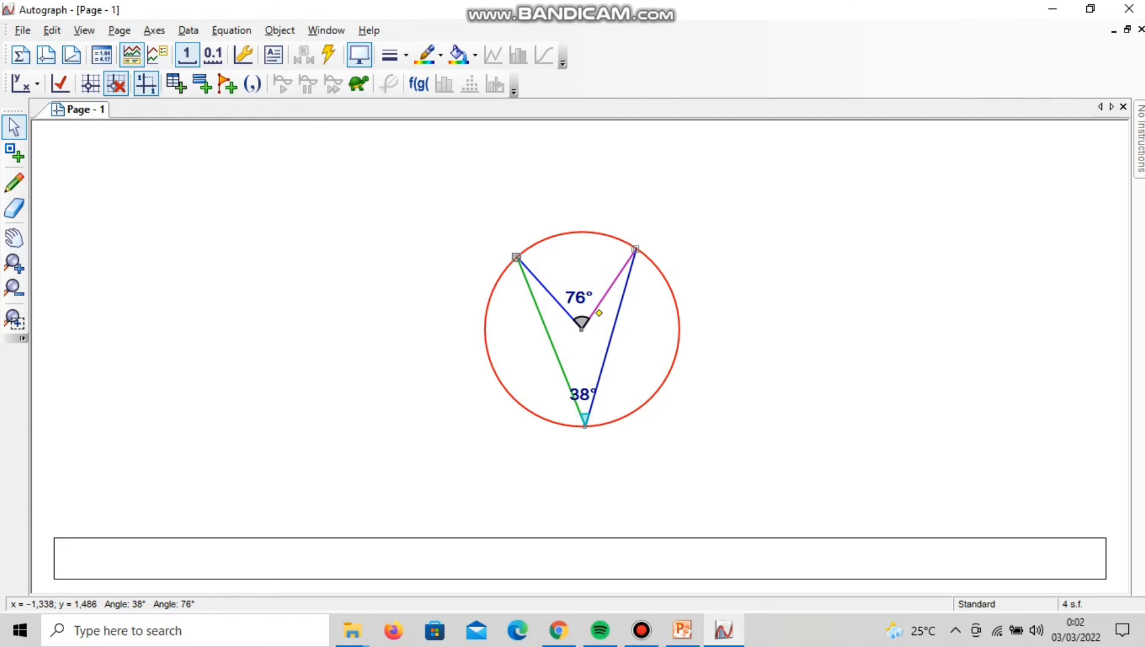
{"action": "key", "text": "Escape"}
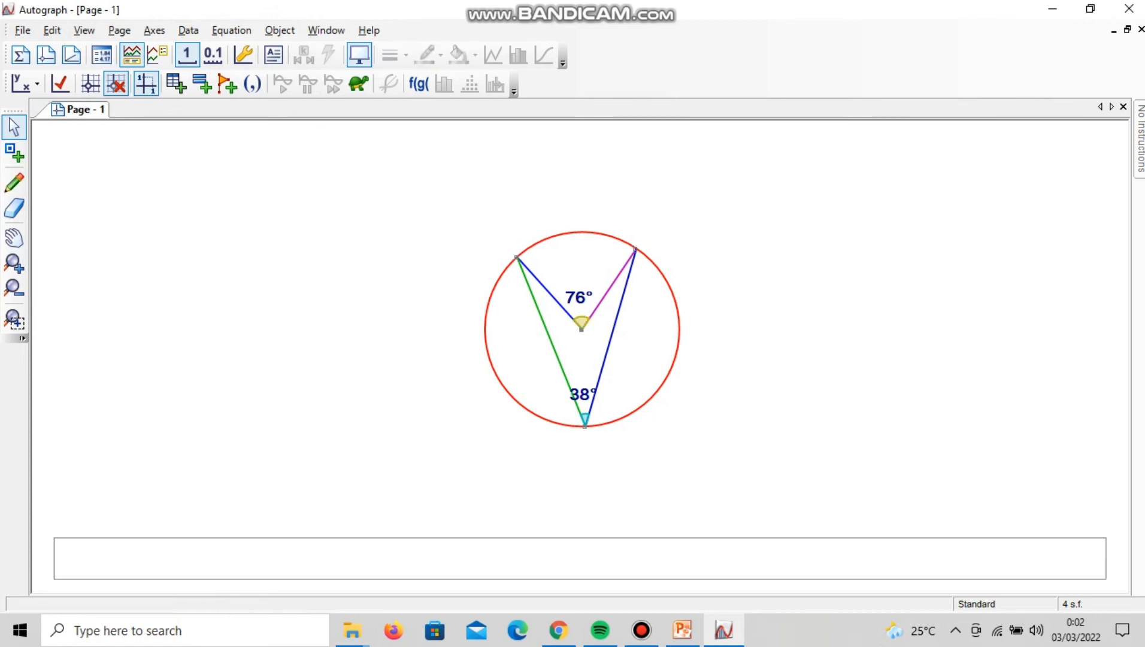